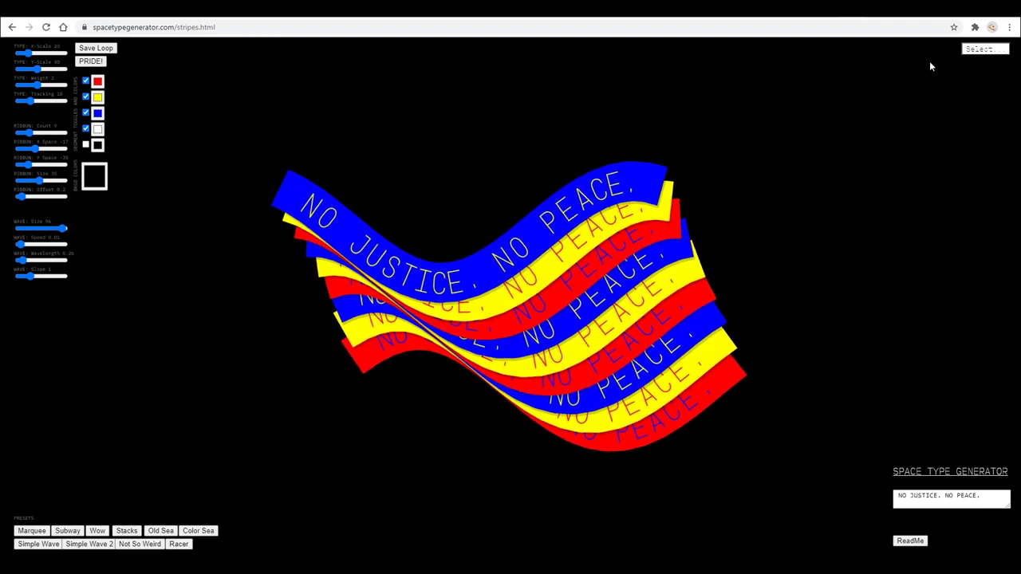
- Switch to the kielm.com About tab and highlight the designer's name in the bio, then deselect it
click(925, 8)
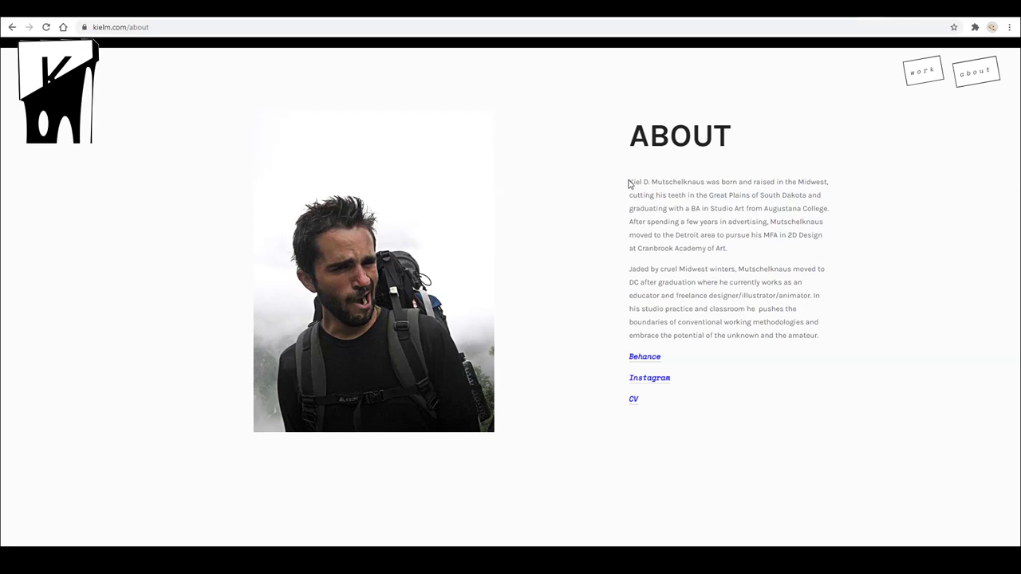
drag(628, 184, 703, 184)
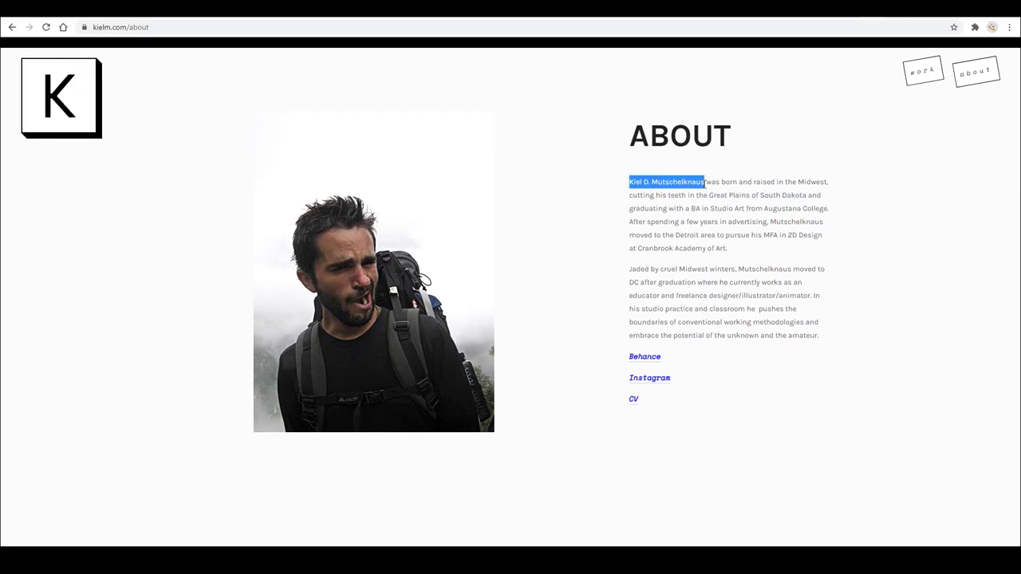
click(720, 184)
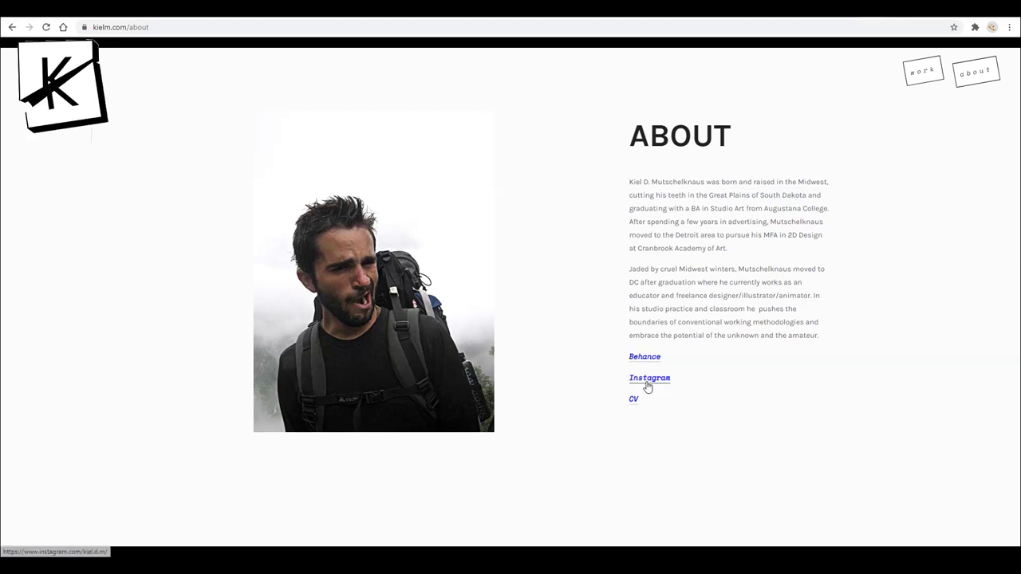
- Scroll through the designer's Instagram grid of kinetic type posts, then return to kielm.com
click(648, 380)
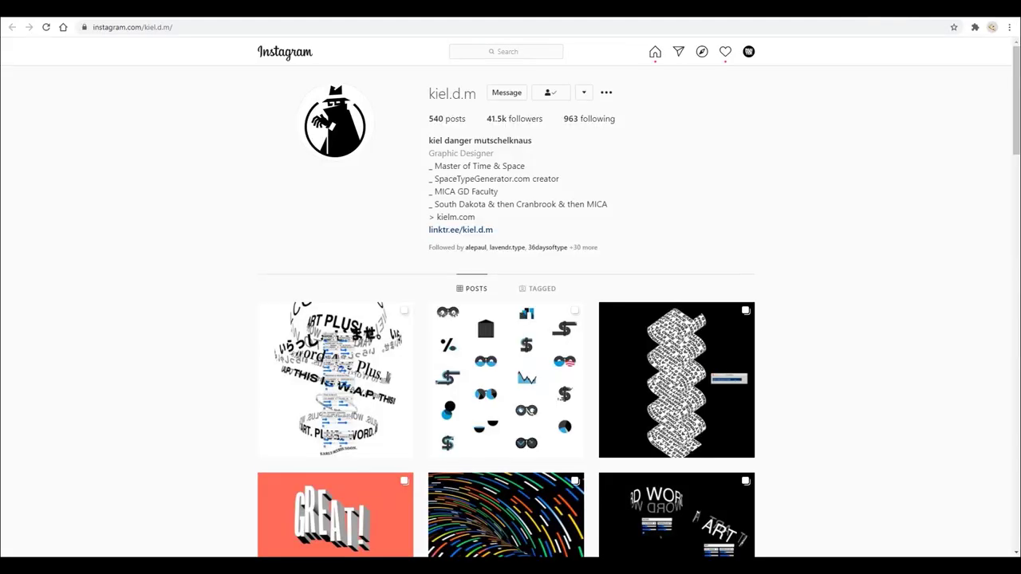
scroll(771, 277, down, 3)
scroll(772, 277, down, 2)
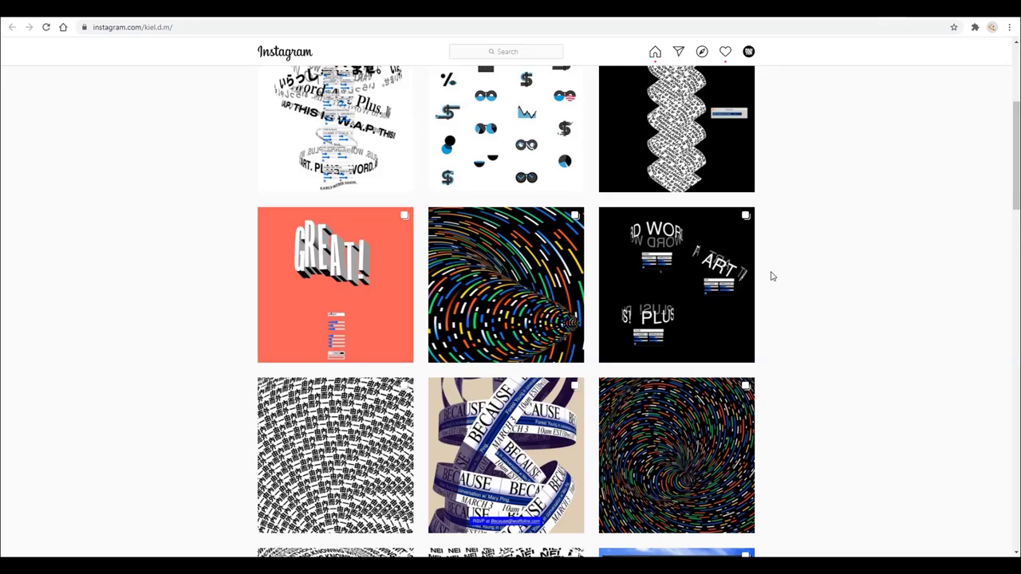
scroll(771, 277, down, 6)
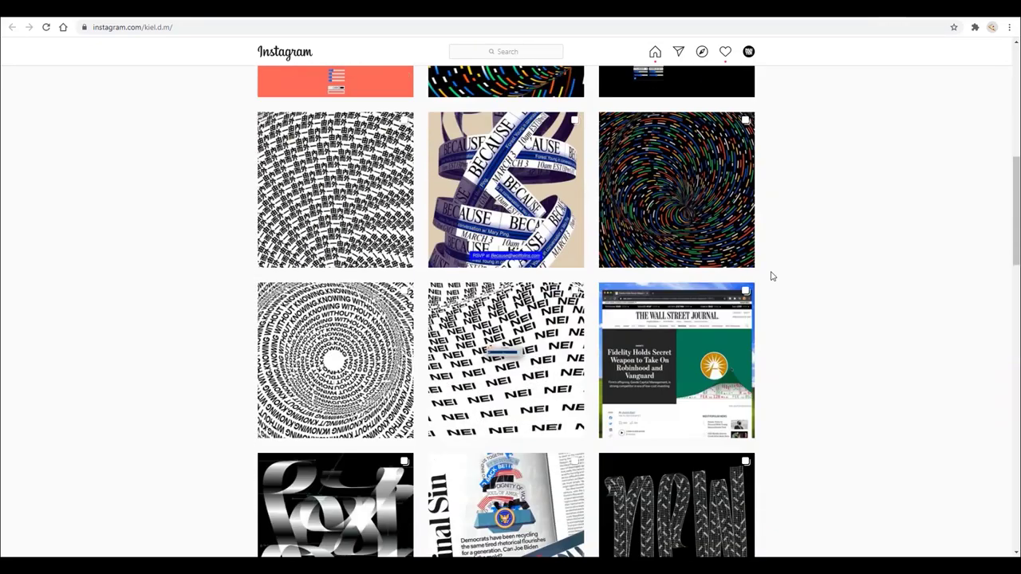
scroll(772, 277, down, 7)
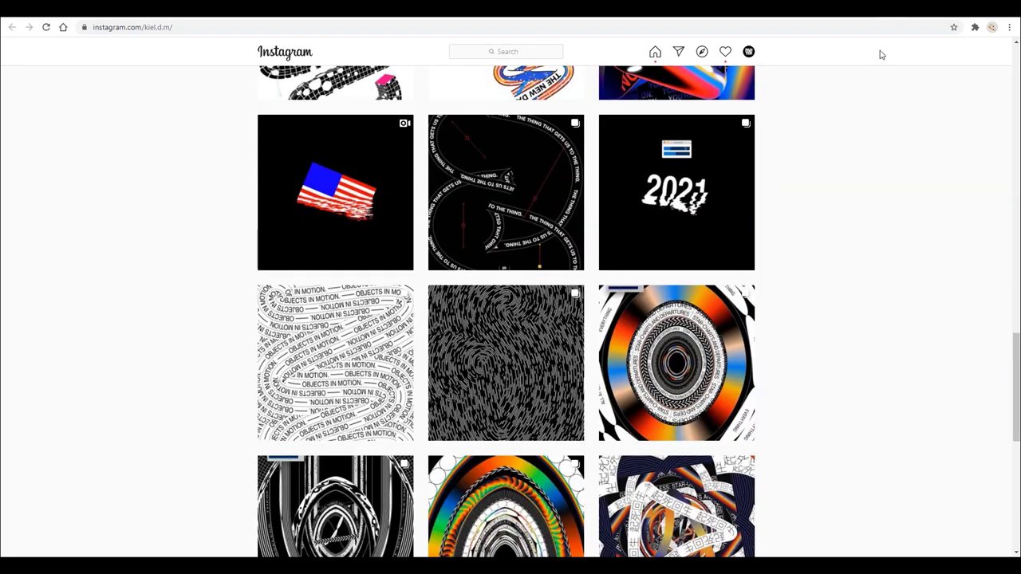
click(882, 10)
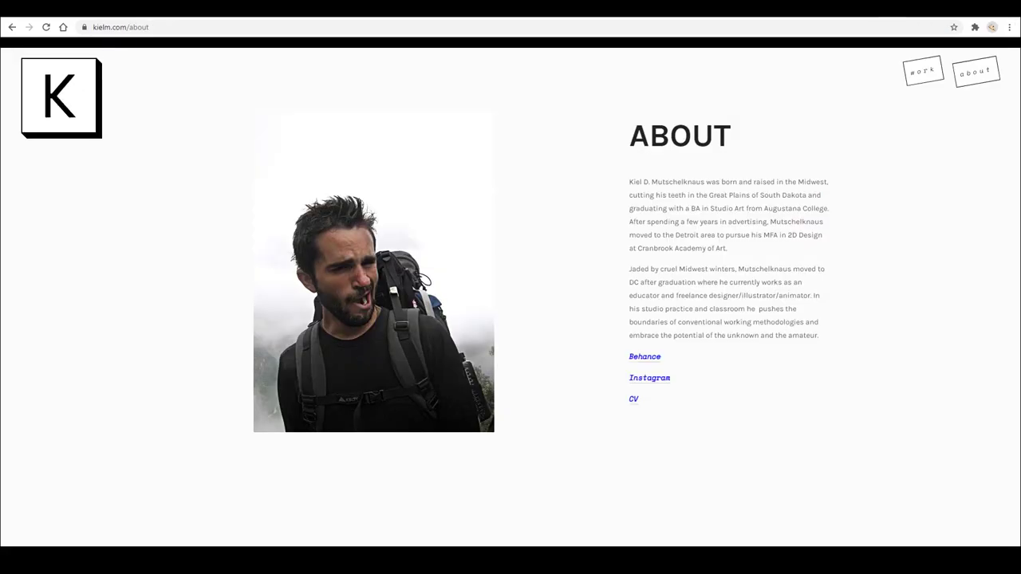
- Return to the Space Type Generator ribbons and overwrite the bottom-right text with PANTER VISION
click(902, 10)
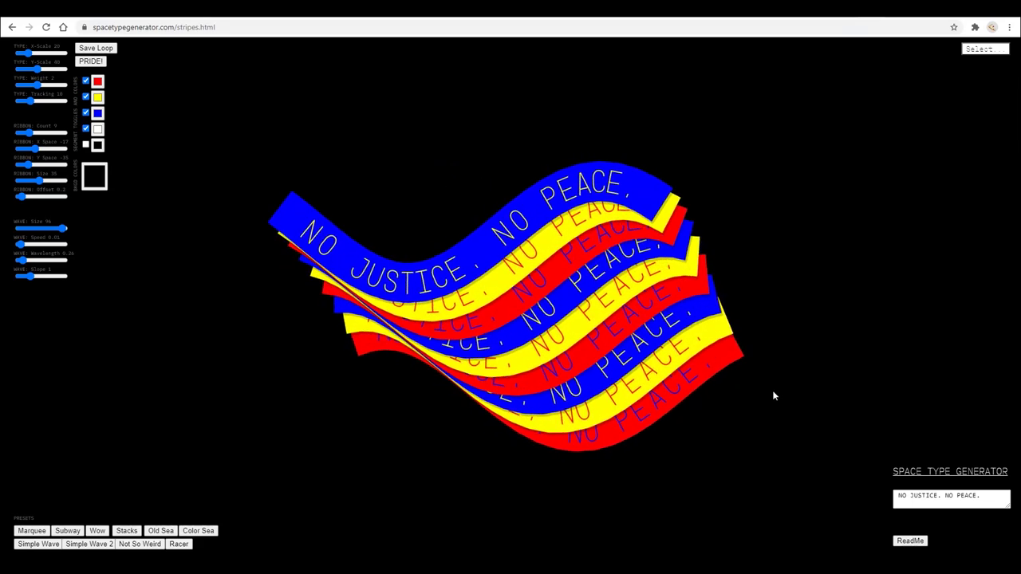
drag(982, 496, 763, 493)
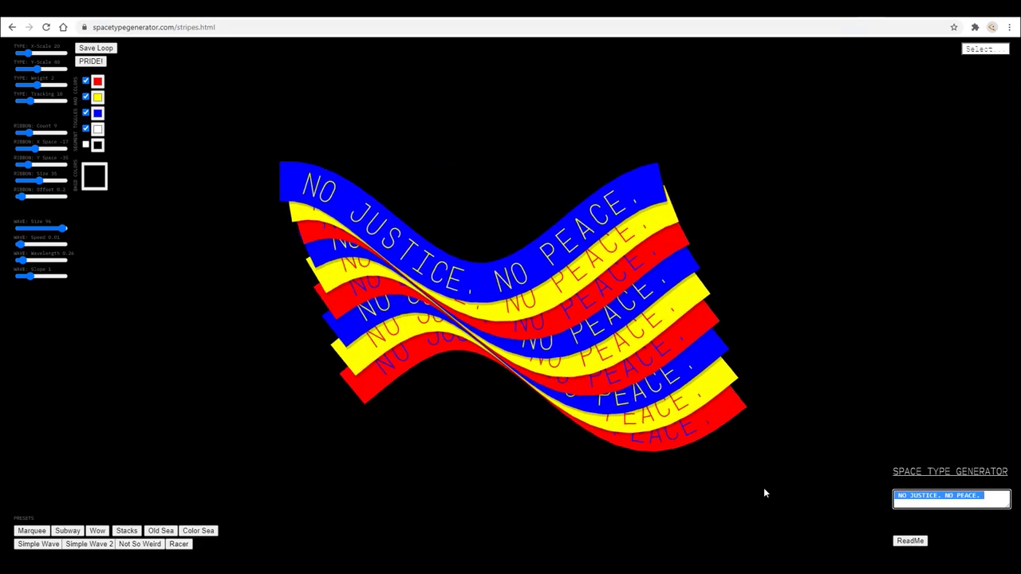
text(PANTER)
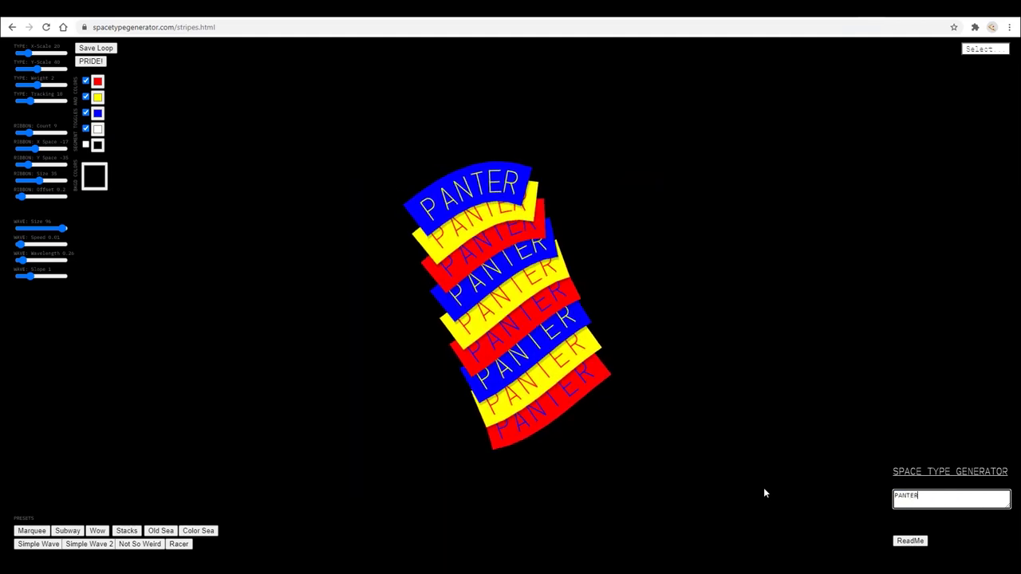
text( VISION)
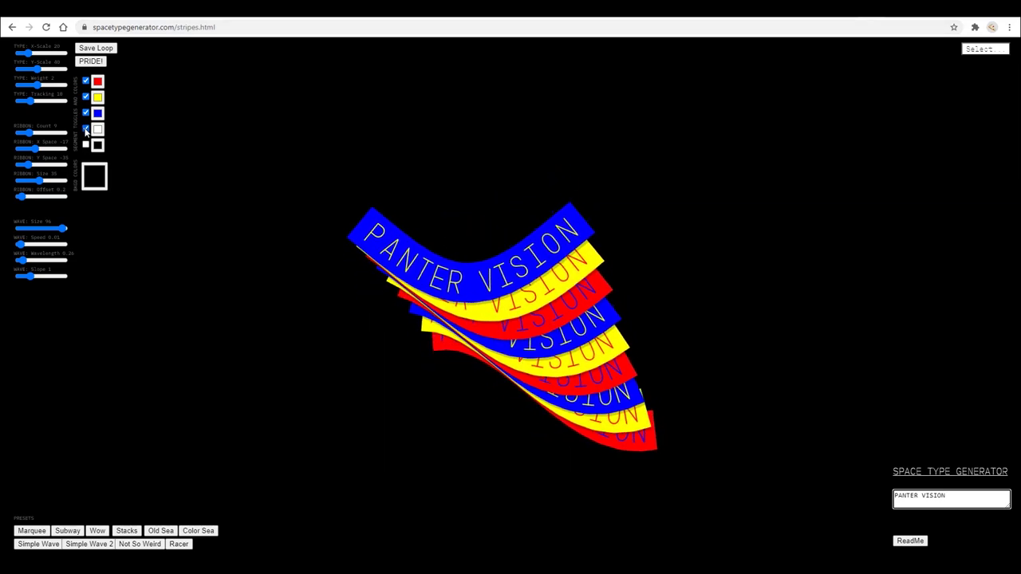
- Toggle the white stripe on, recolour the yellow swatch white and enable the blue stripe
click(86, 129)
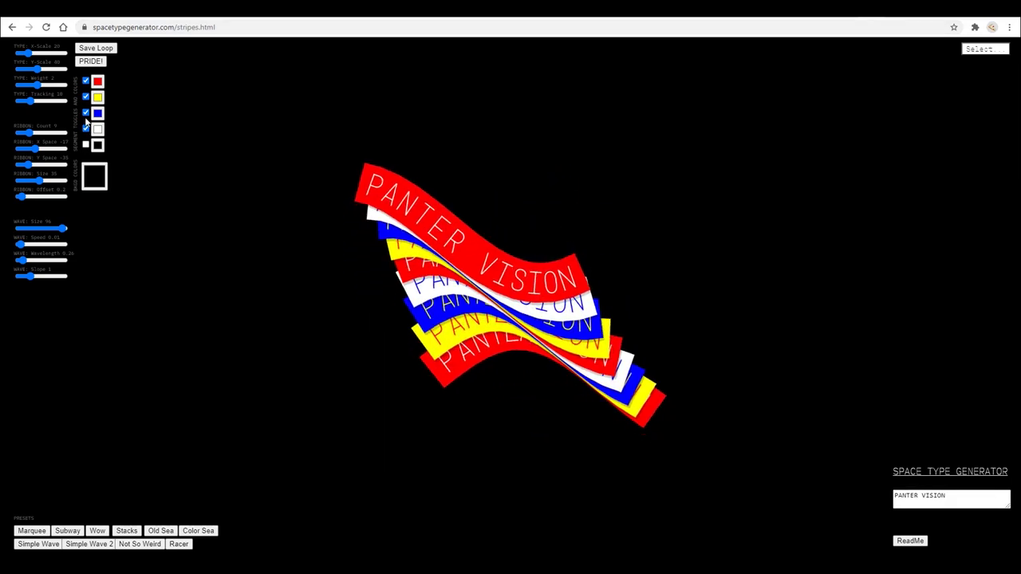
click(85, 130)
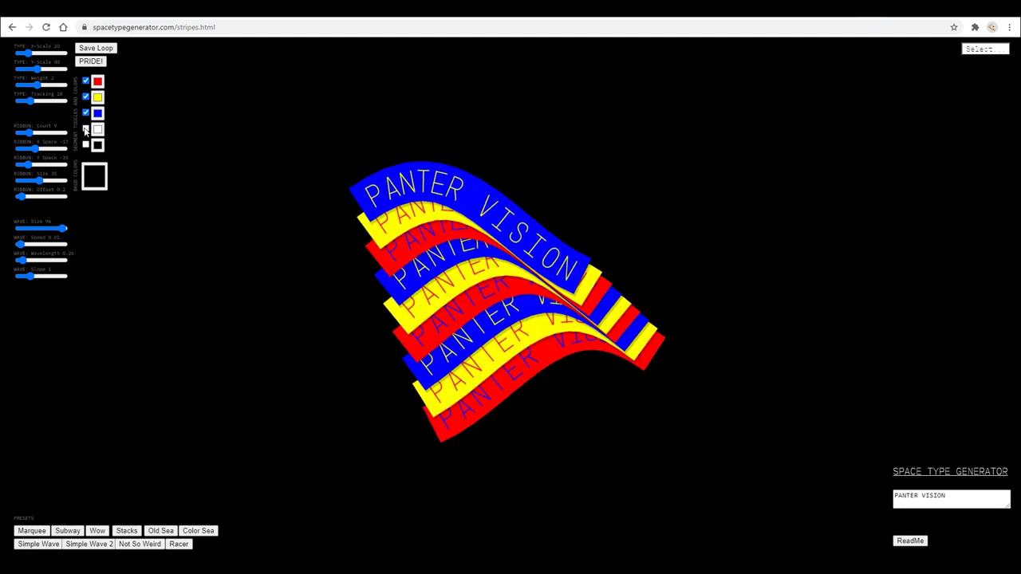
click(86, 129)
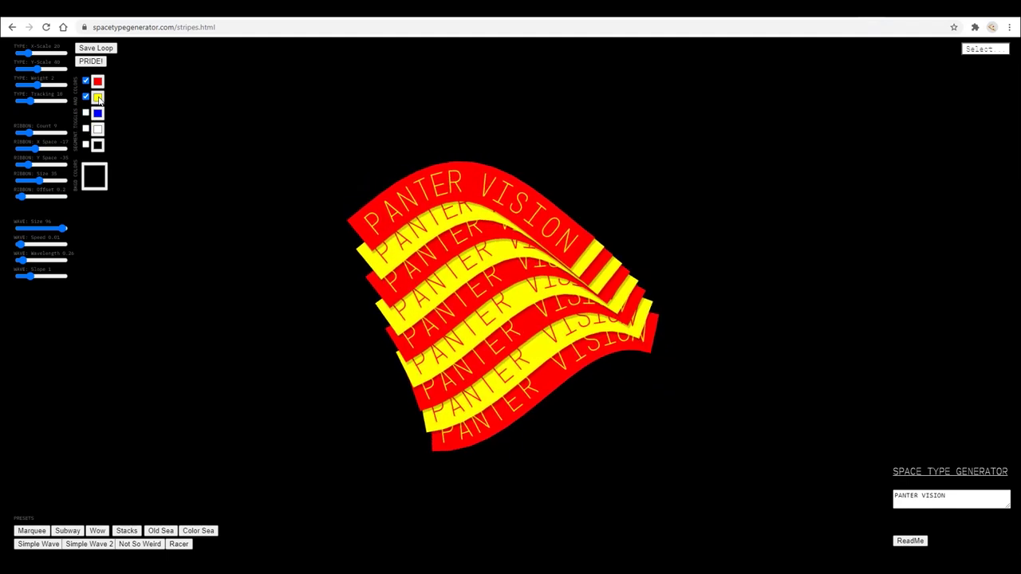
click(97, 97)
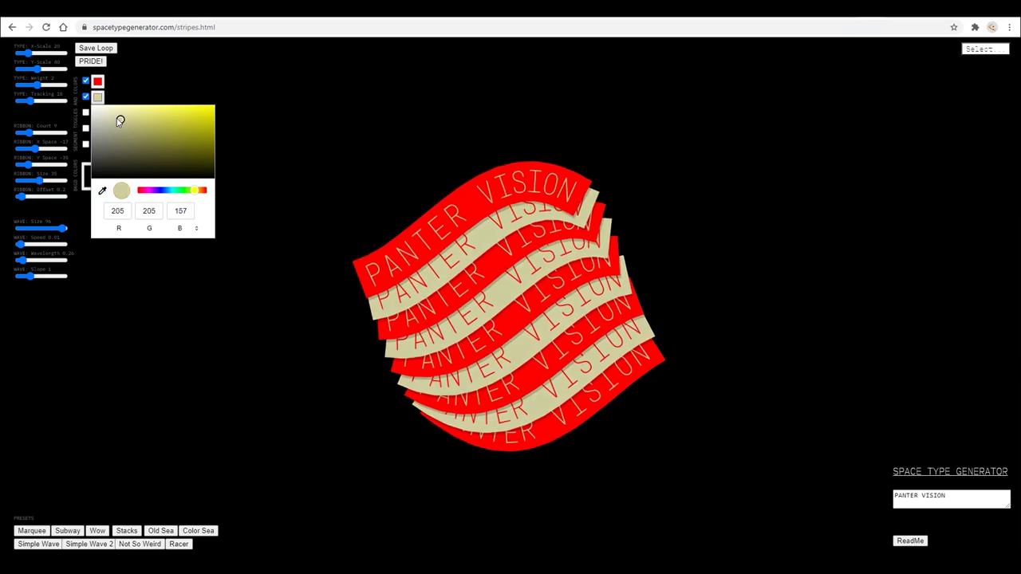
click(86, 113)
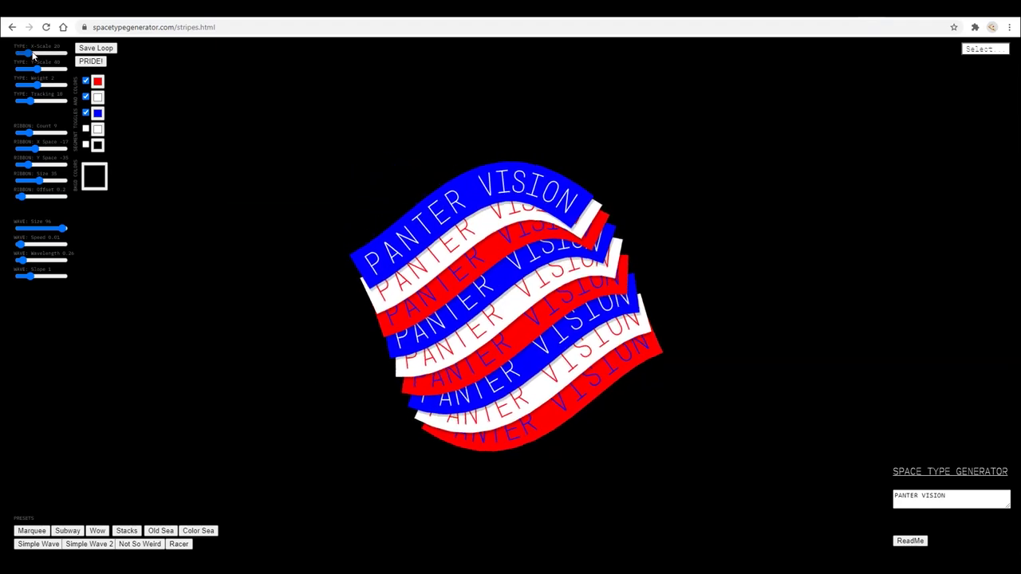
- Raise TYPE X-Scale and RIBBON Count, and lower RIBBON Y-Space to stack more ribbons
drag(32, 55, 26, 99)
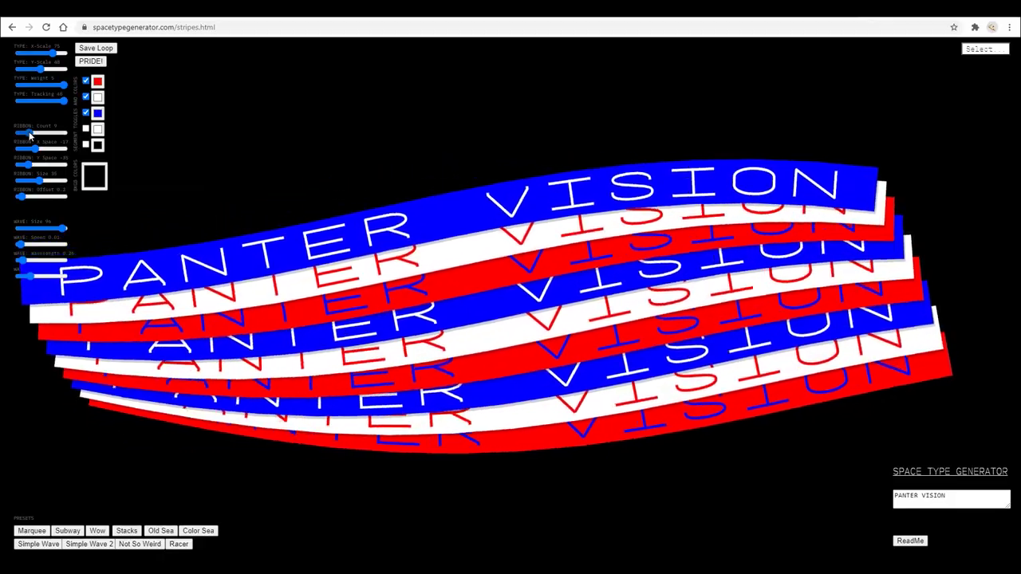
mouse_move(29, 133)
mouse_down()
mouse_move(77, 136)
mouse_move(43, 137)
mouse_move(60, 150)
mouse_move(44, 150)
mouse_up()
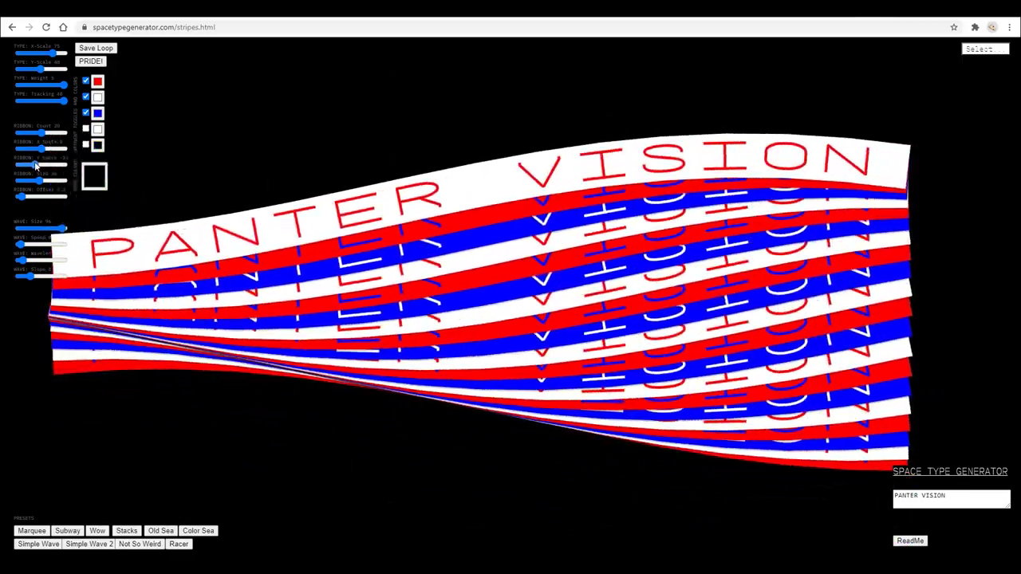
mouse_move(33, 165)
mouse_down()
mouse_move(14, 168)
mouse_move(30, 171)
mouse_up()
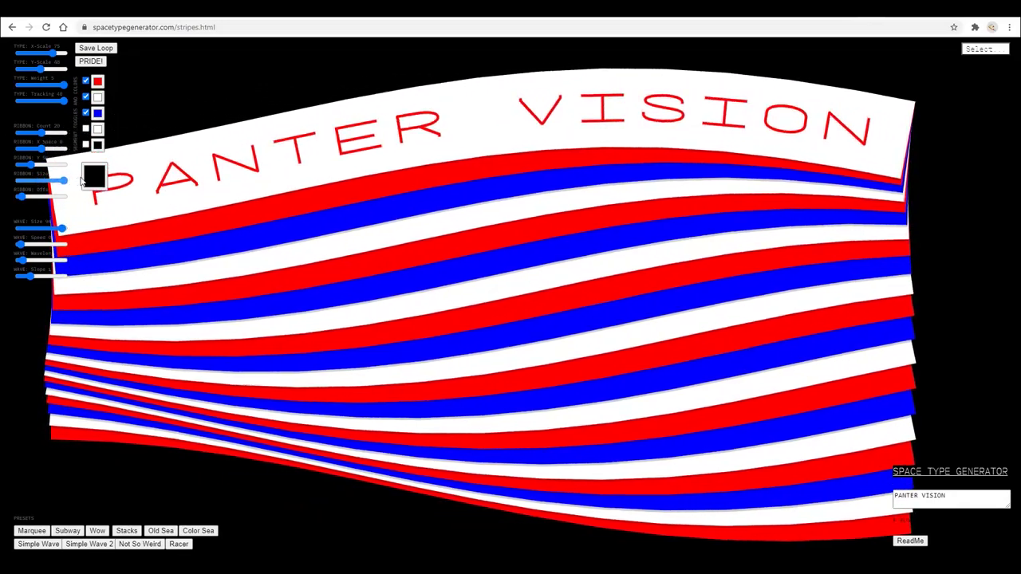
- Adjust the RIBBON Size and Offset sliders, then reduce the WAVE Size
drag(64, 181, 44, 184)
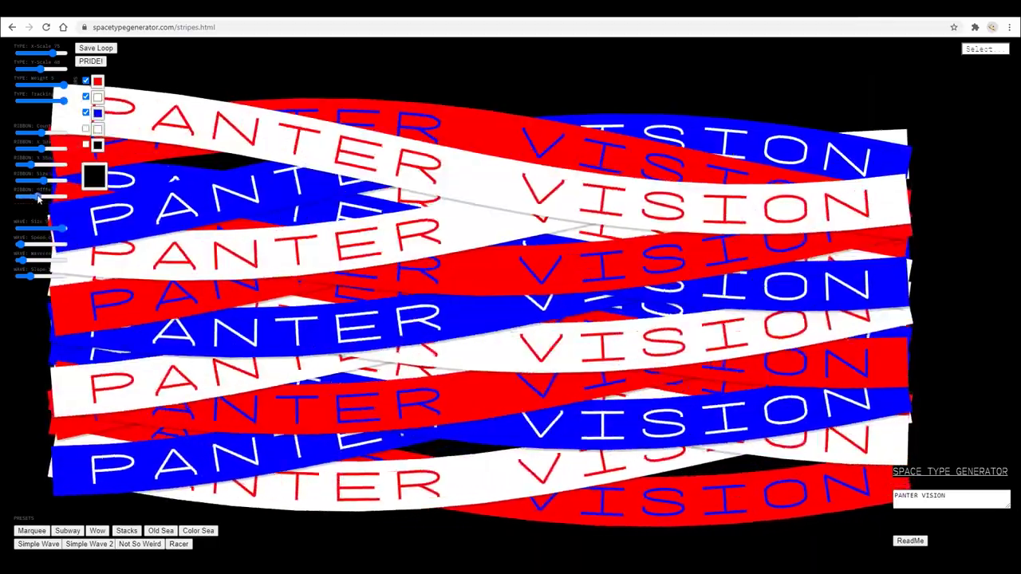
drag(40, 199, 51, 196)
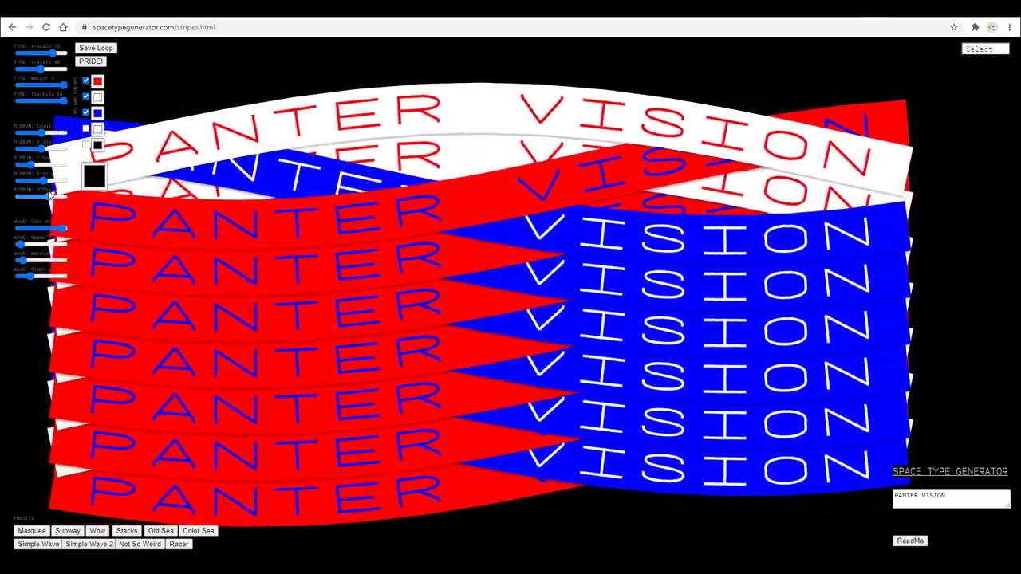
mouse_move(59, 227)
mouse_down()
mouse_move(18, 234)
mouse_move(63, 232)
mouse_up()
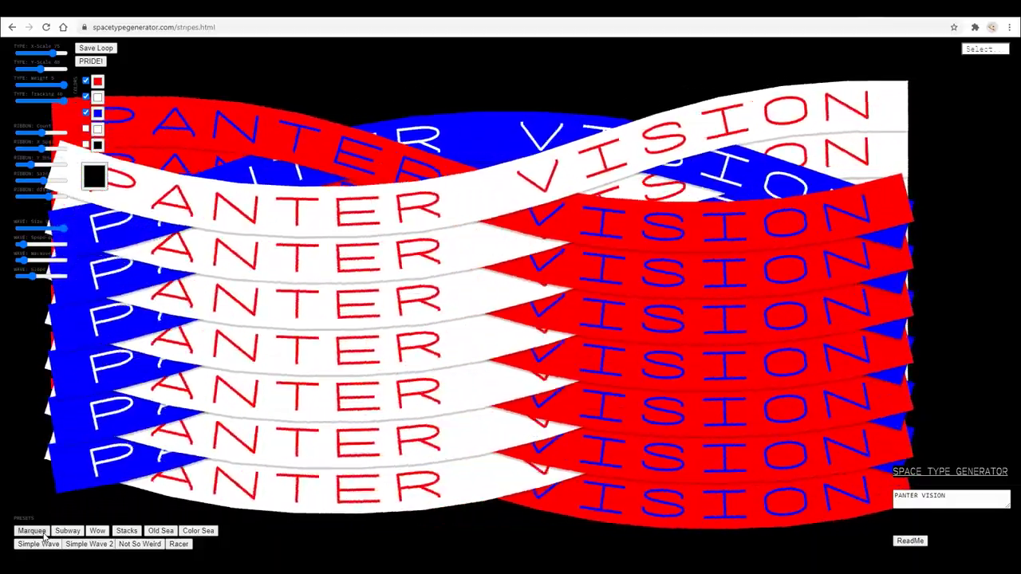
- Load the Marquee, Subway and Wow presets in turn, ending on Stacks
click(44, 536)
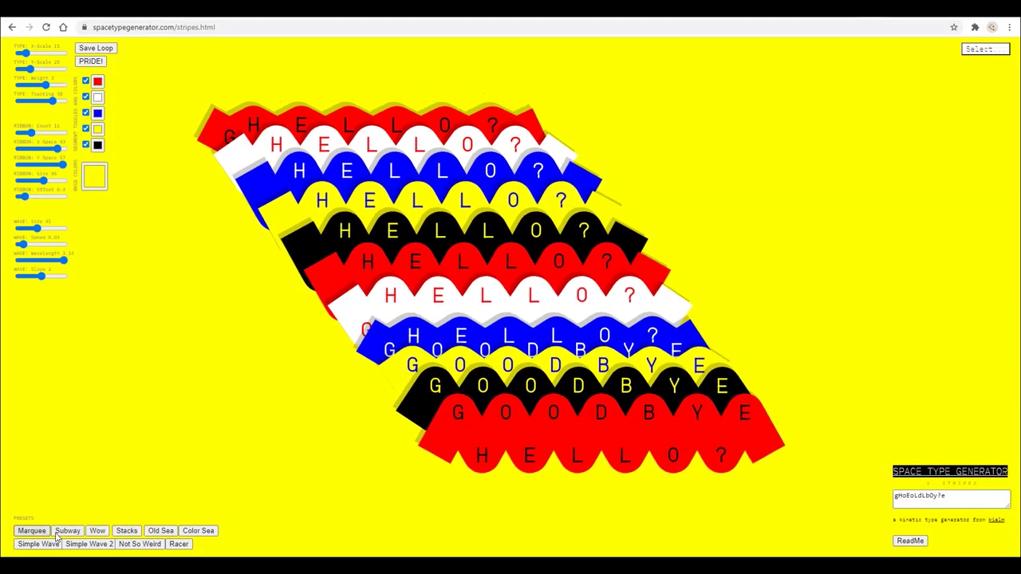
click(60, 537)
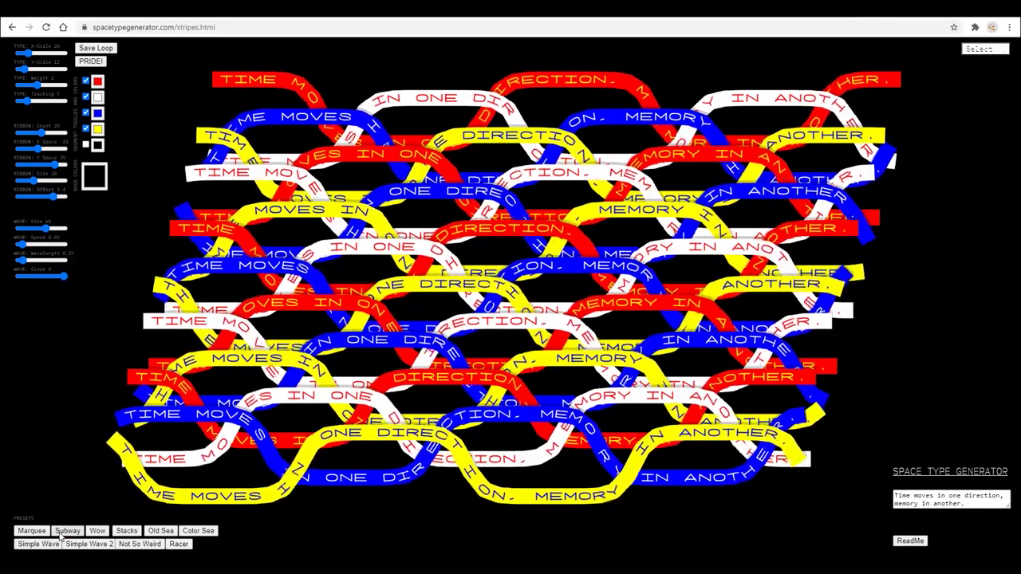
click(97, 533)
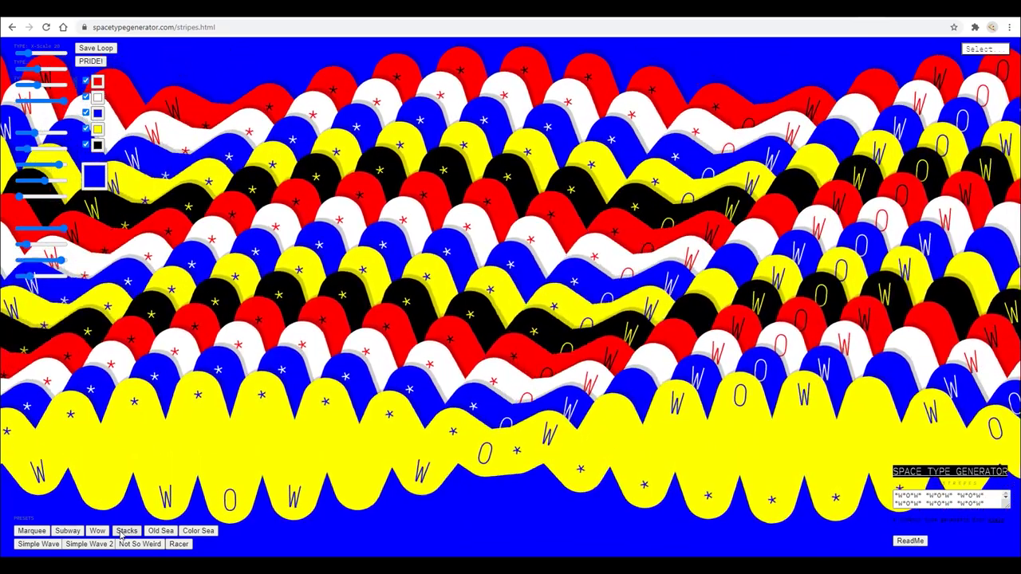
click(121, 536)
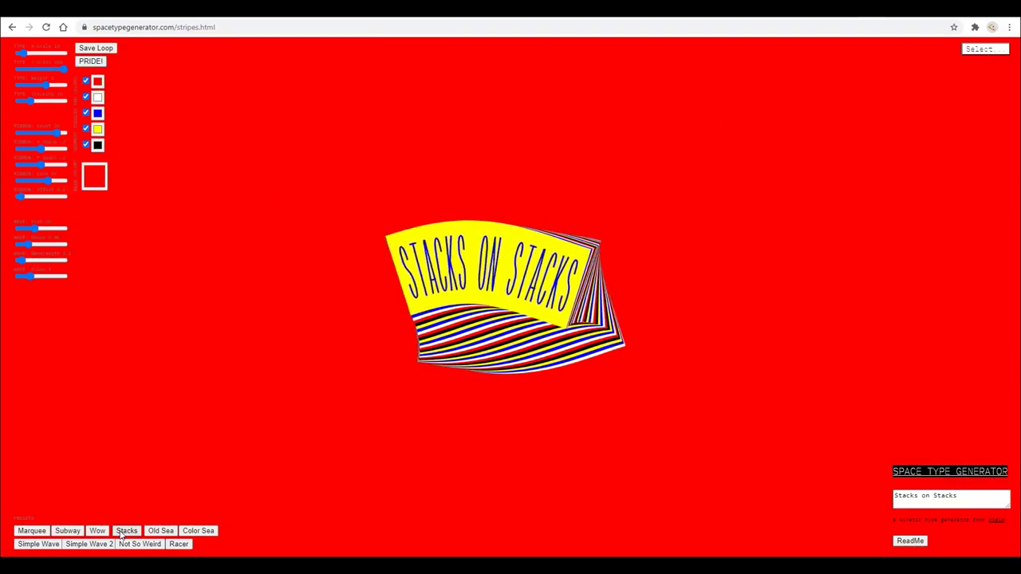
- Turn the background black and make the STACKS ON STACKS lettering wider, bolder and more spaced
click(99, 182)
drag(84, 260, 67, 275)
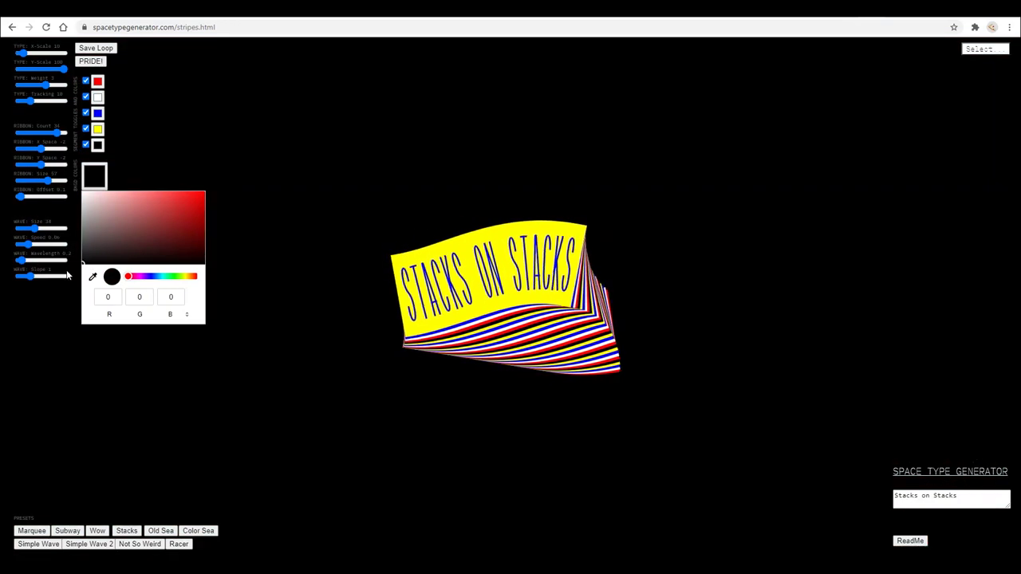
click(253, 163)
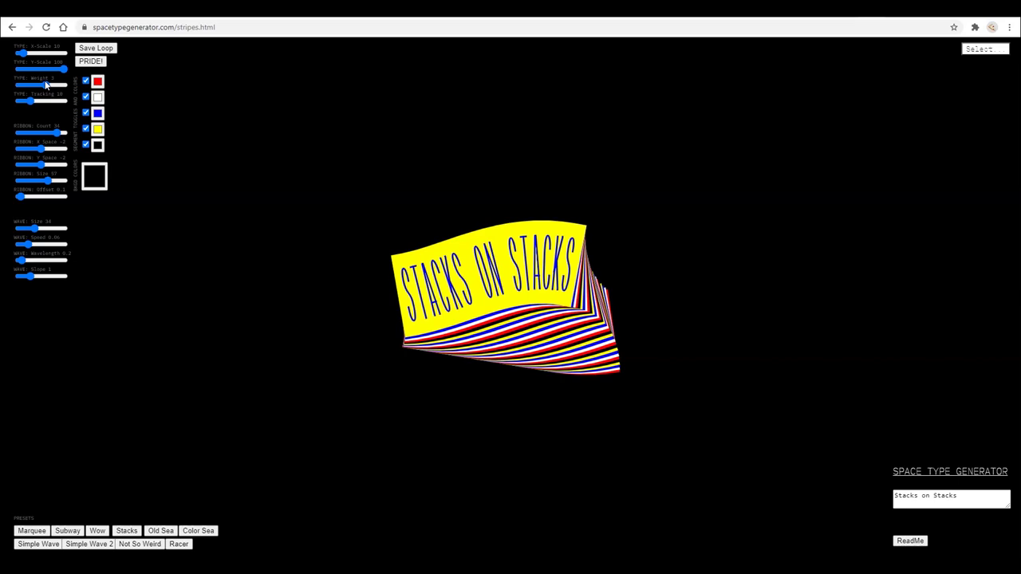
drag(19, 55, 39, 68)
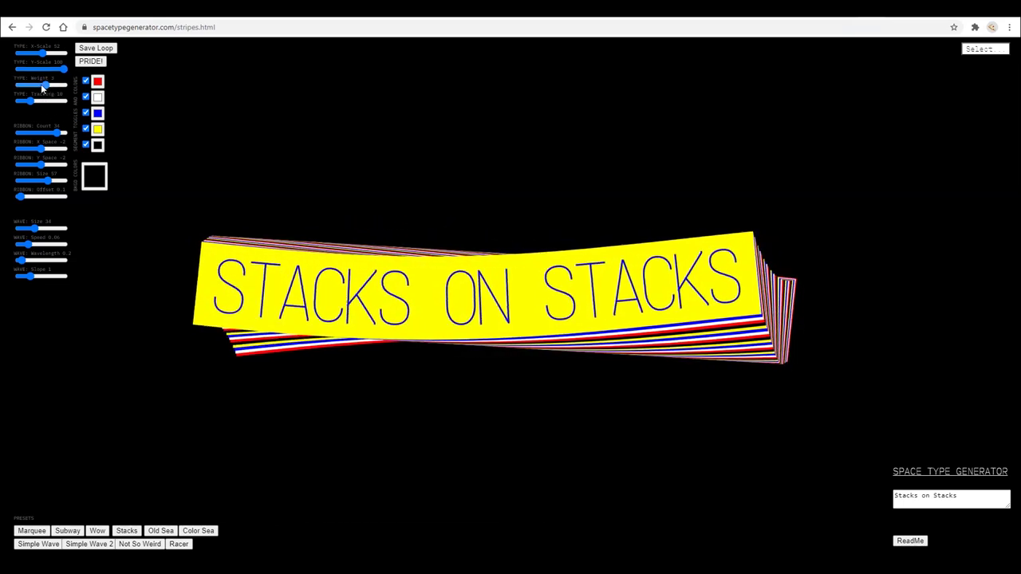
drag(21, 86, 16, 113)
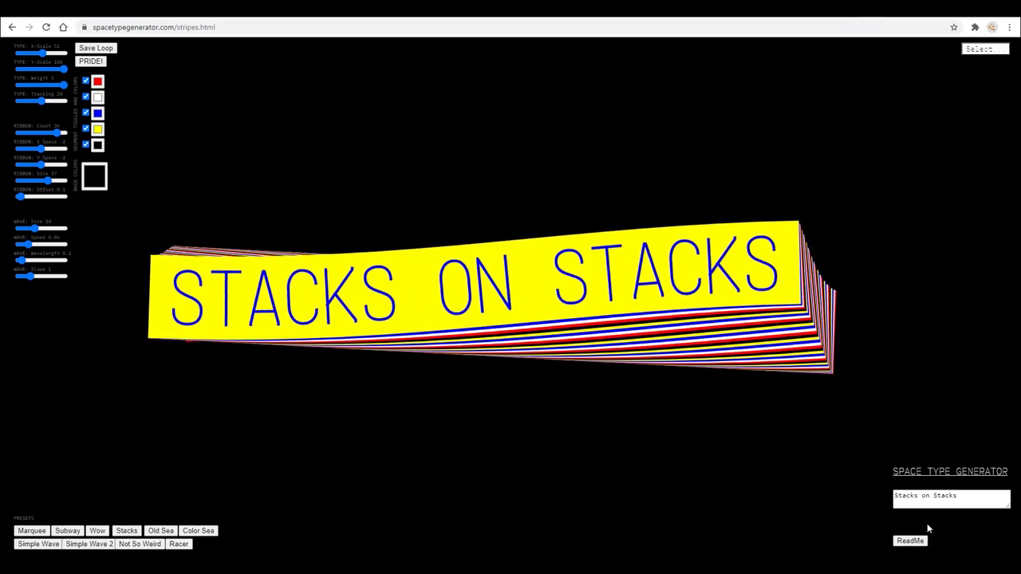
- Increase Ribbon Offset into thick striped bands and enlarge the Wave Size for bigger curves
click(927, 503)
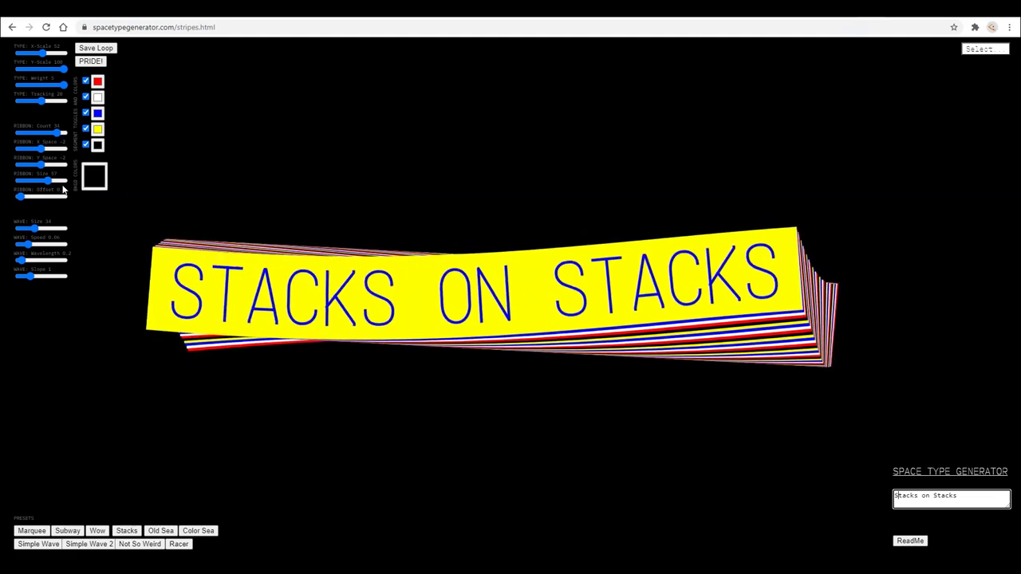
mouse_move(20, 197)
mouse_down()
mouse_move(60, 202)
mouse_move(13, 200)
mouse_move(23, 201)
mouse_up()
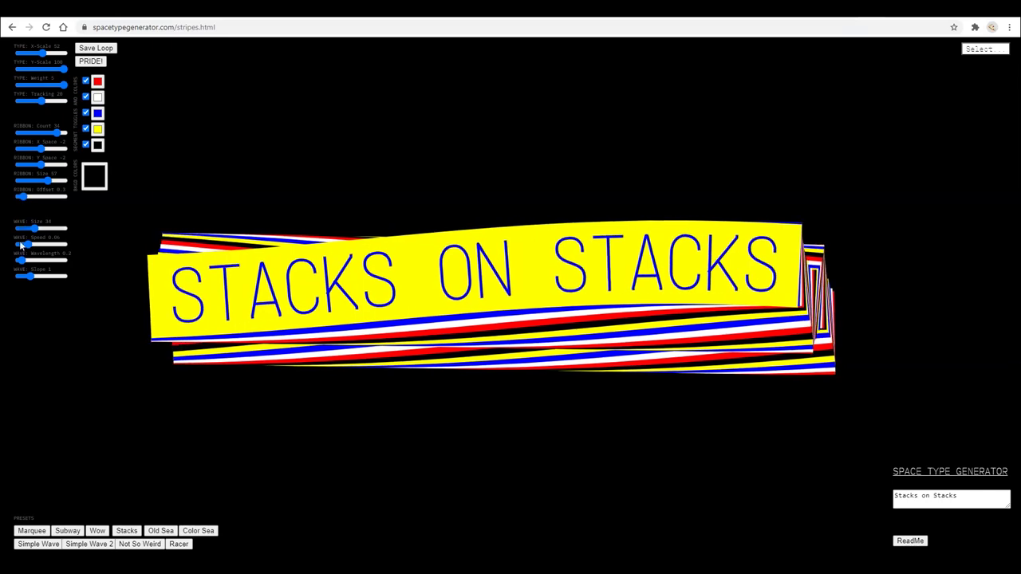
drag(33, 229, 22, 294)
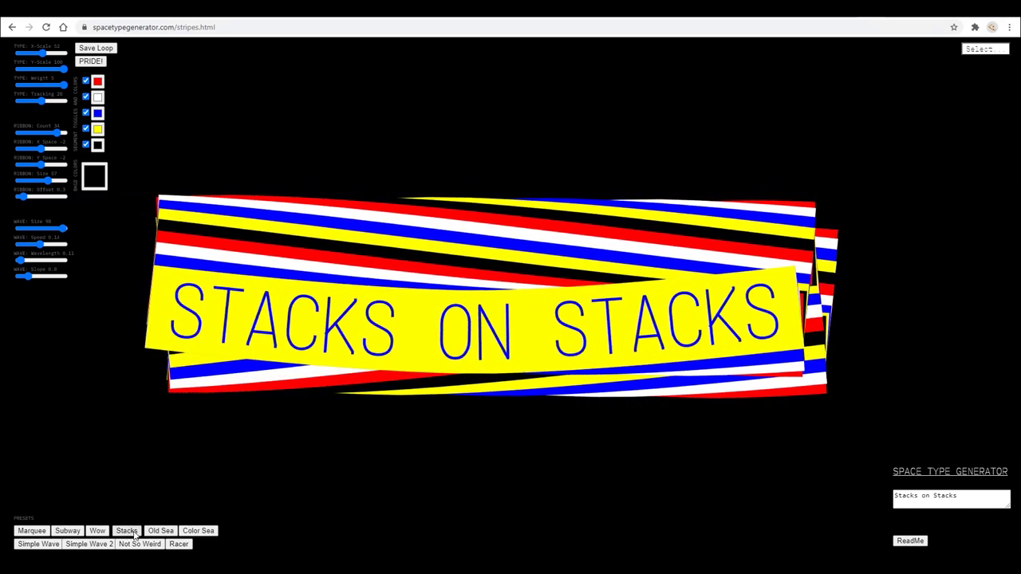
- Step through Stacks, Old Sea, Color Sea, Simple Wave, Simple Wave 2 and Not So Weird, landing on Racer
click(133, 536)
click(153, 535)
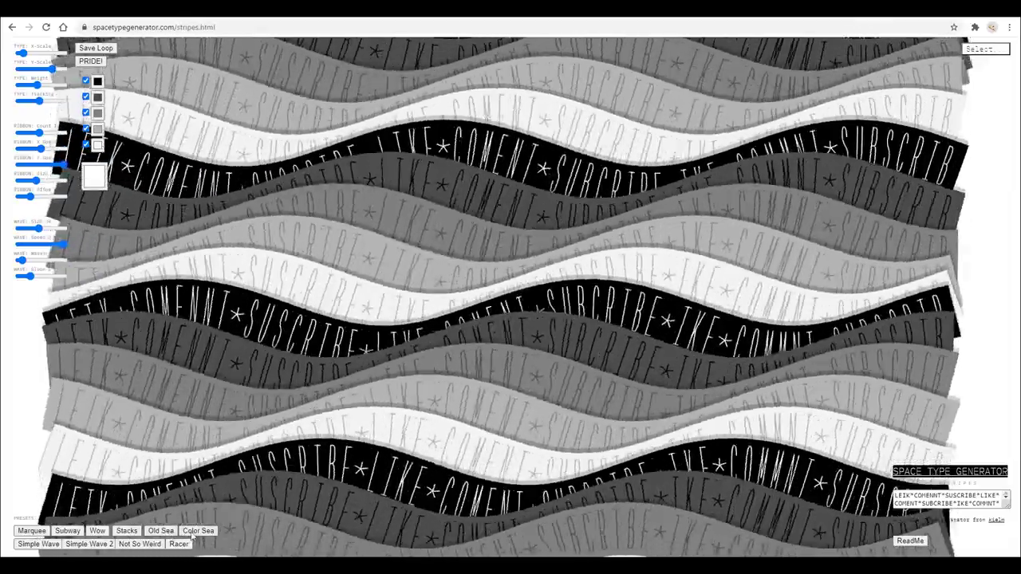
click(192, 533)
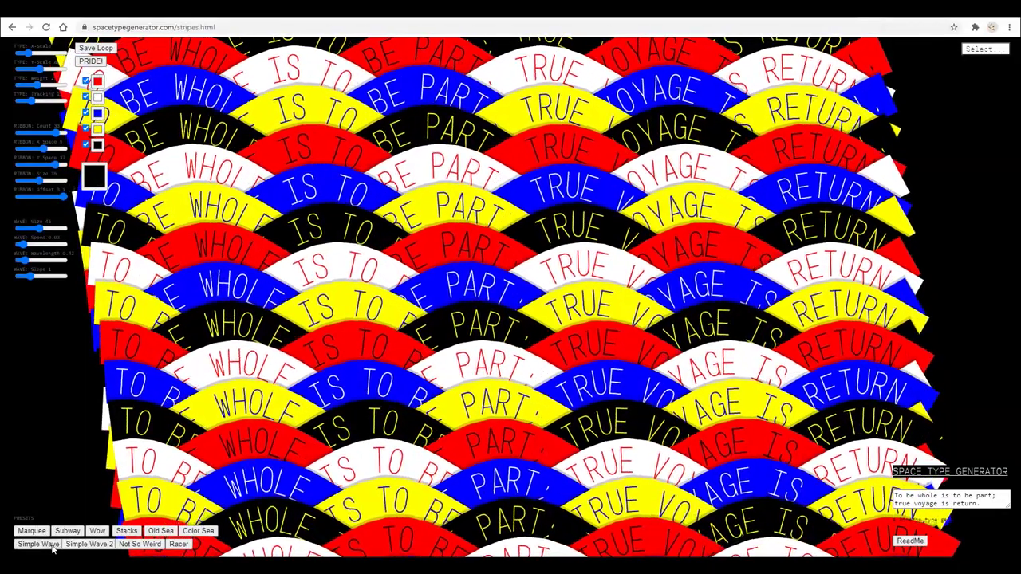
click(51, 546)
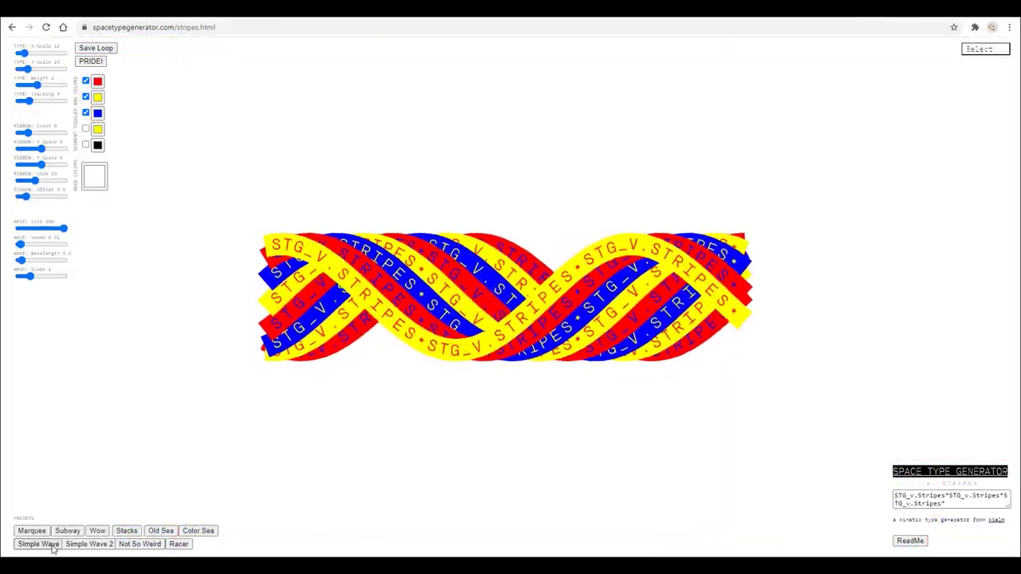
click(90, 546)
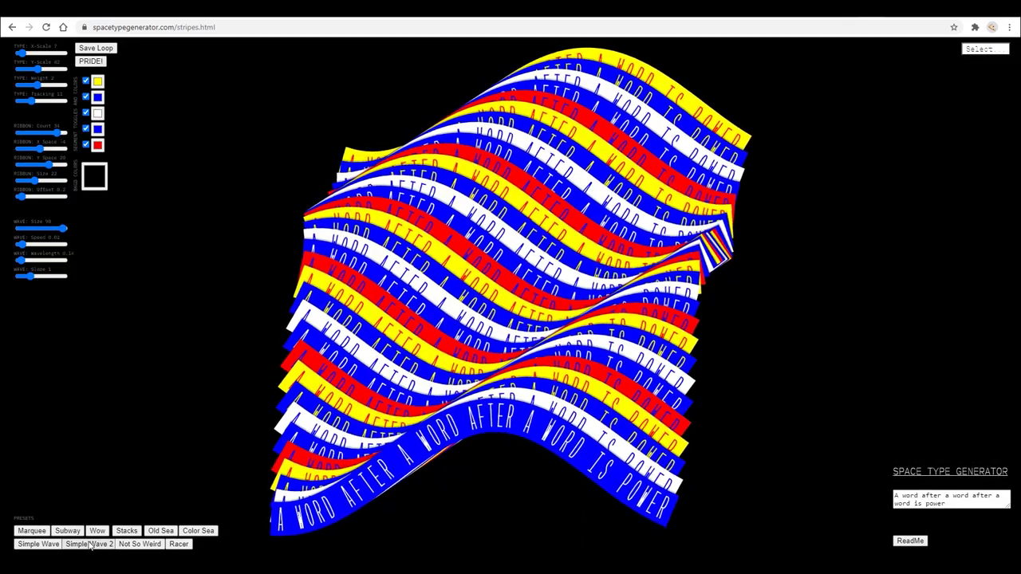
click(127, 544)
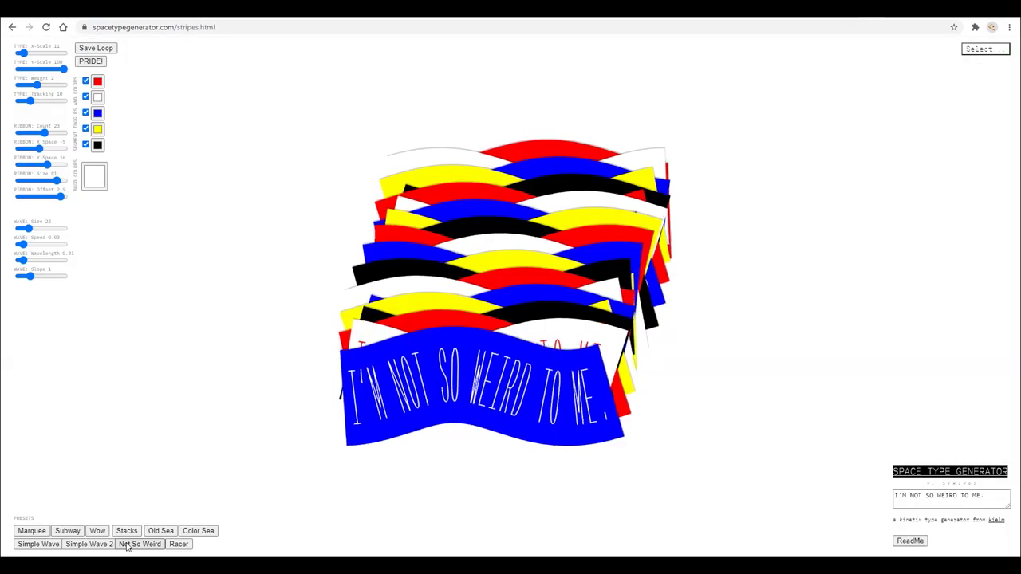
click(177, 545)
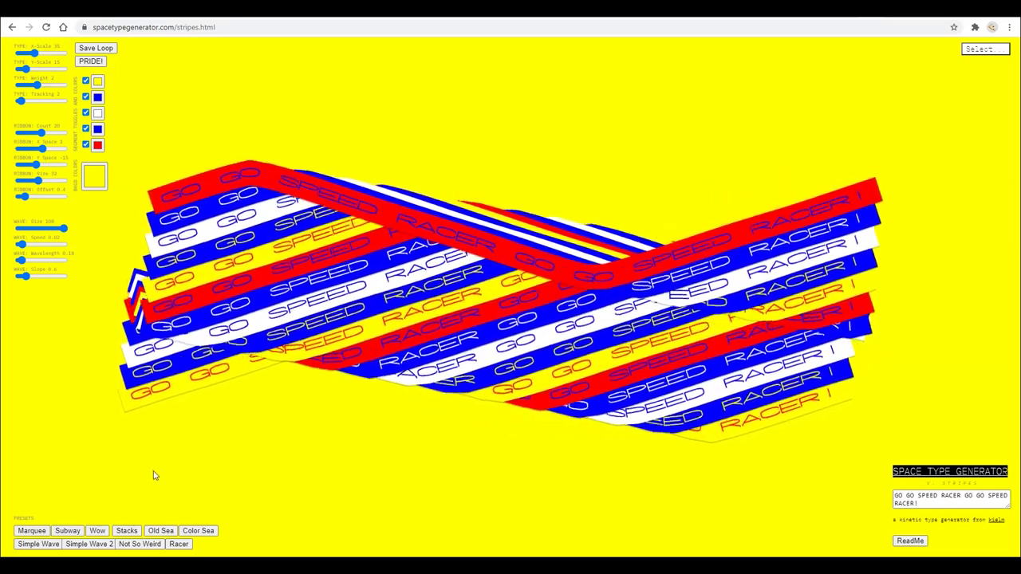
- Reapply the Stacks preset, then choose CYLINDER from the Select... mode dropdown
click(984, 50)
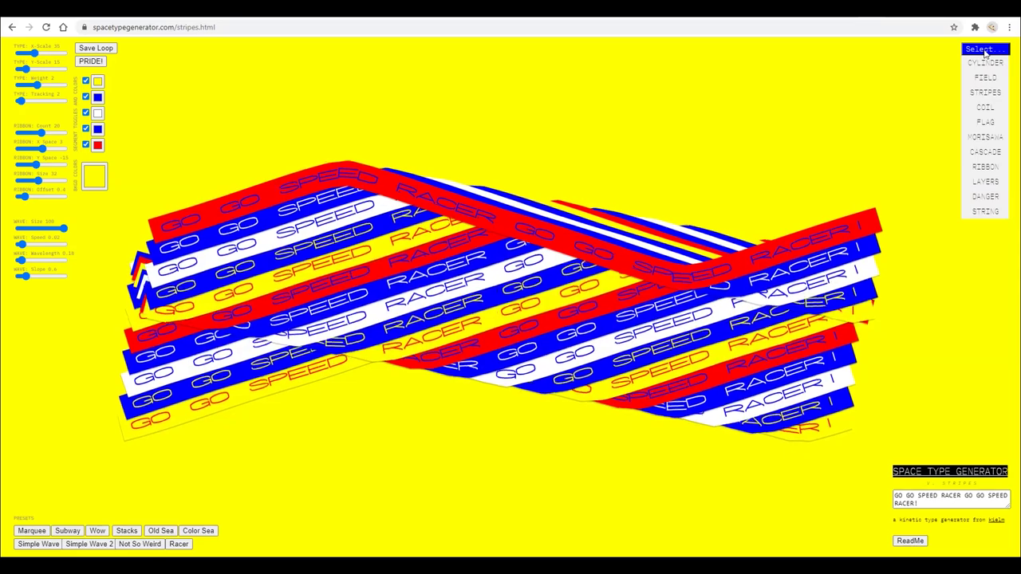
click(980, 225)
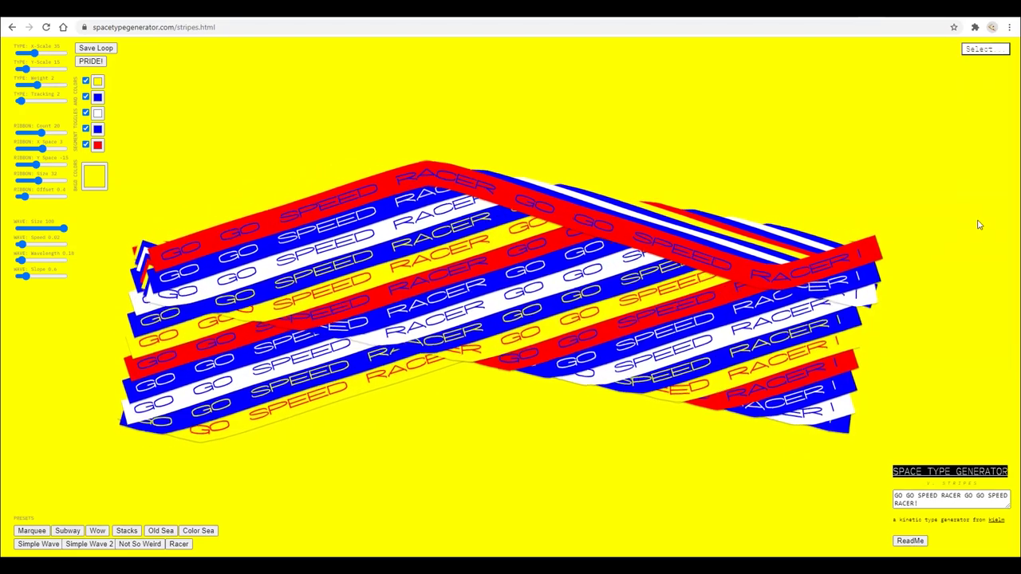
click(985, 49)
click(986, 212)
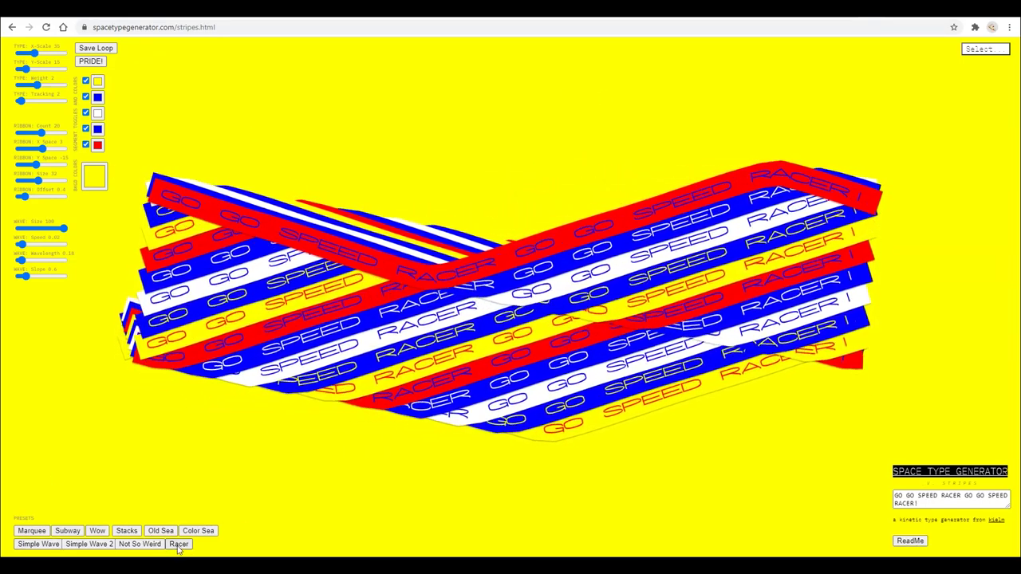
click(127, 532)
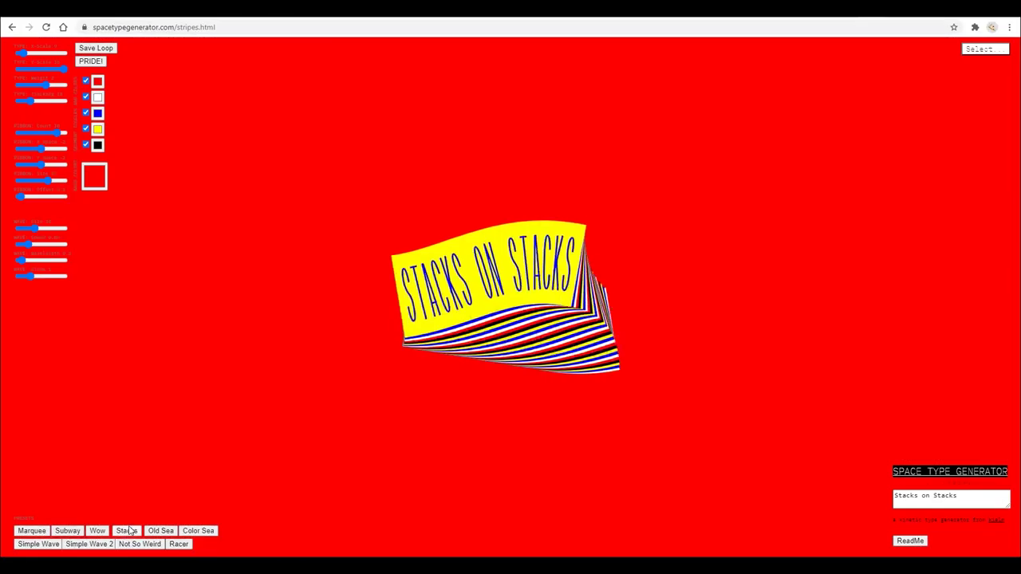
click(985, 51)
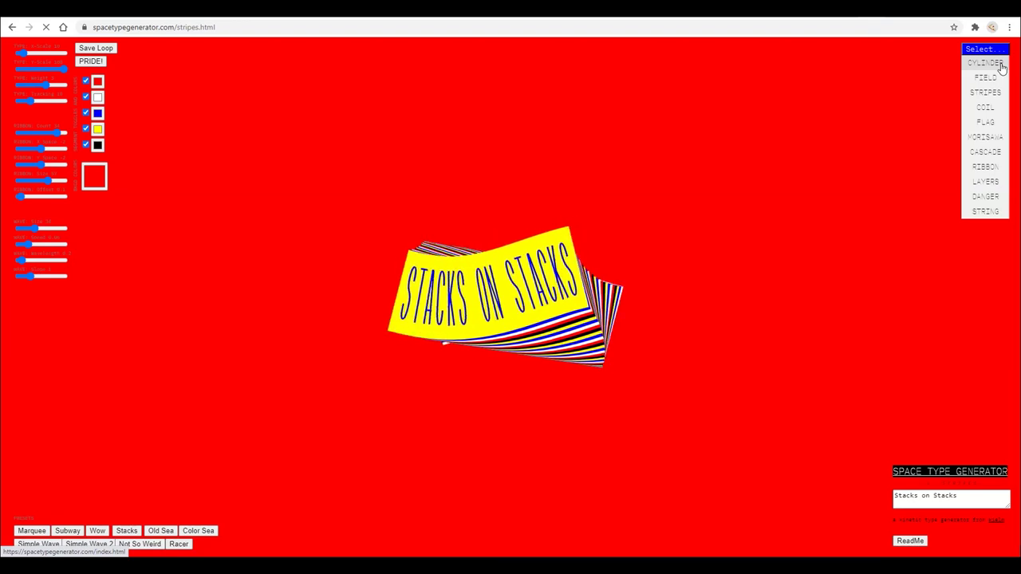
click(1000, 64)
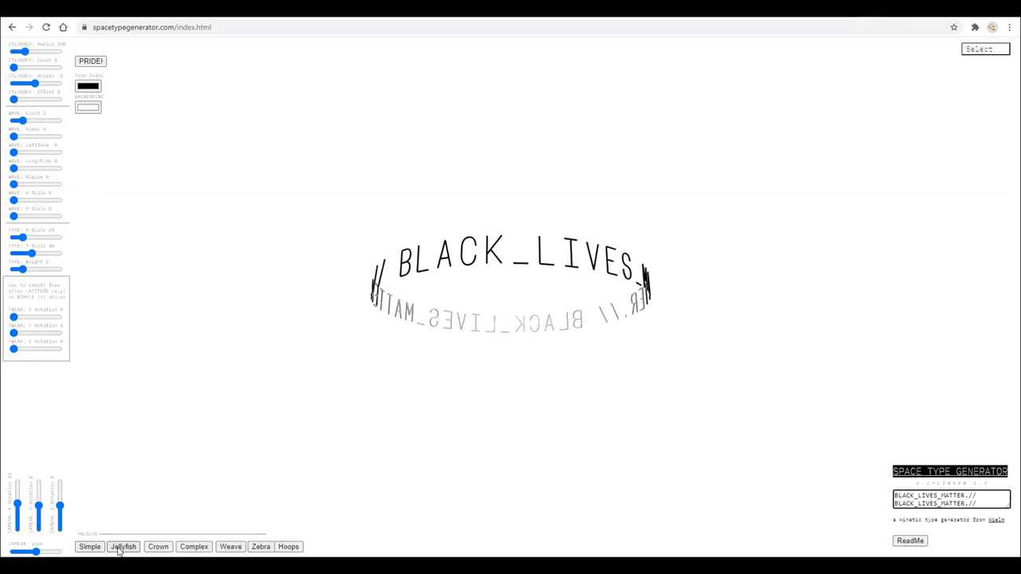
- Cycle through the Jellyfish, Crown, Complex, Weave and Zebra cylinder presets, ending on Hoops
click(121, 547)
click(158, 547)
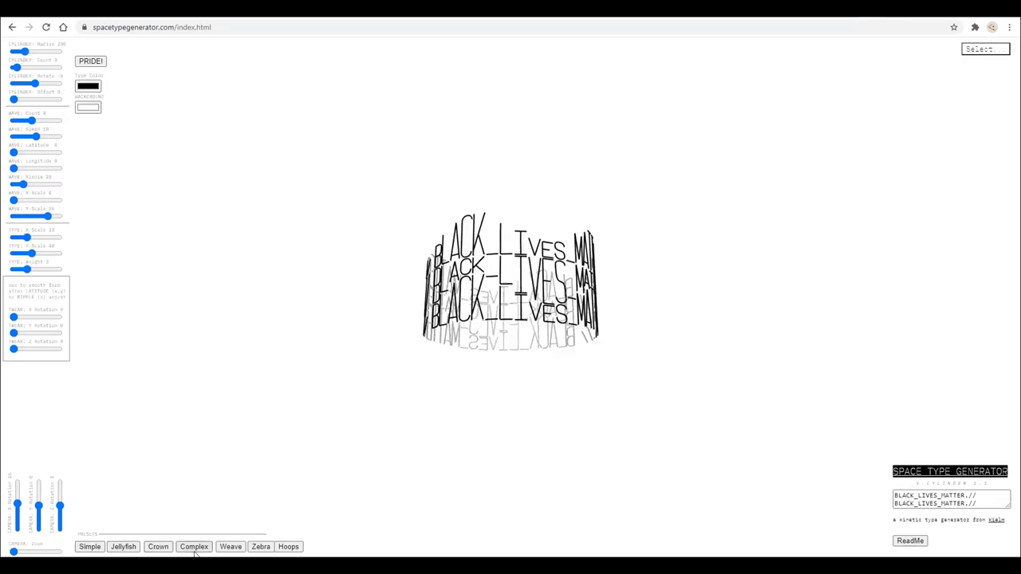
click(194, 548)
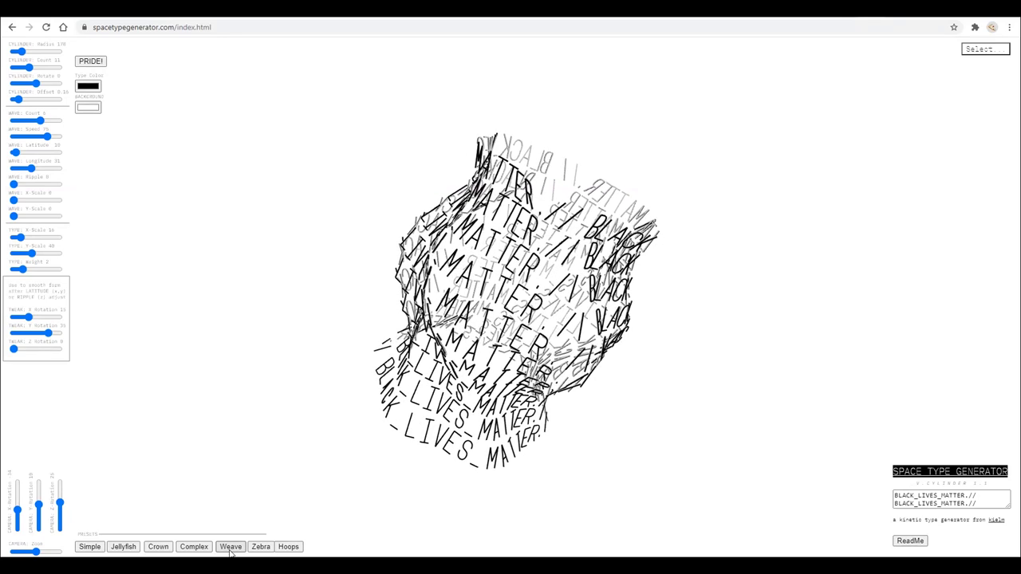
click(230, 547)
click(261, 547)
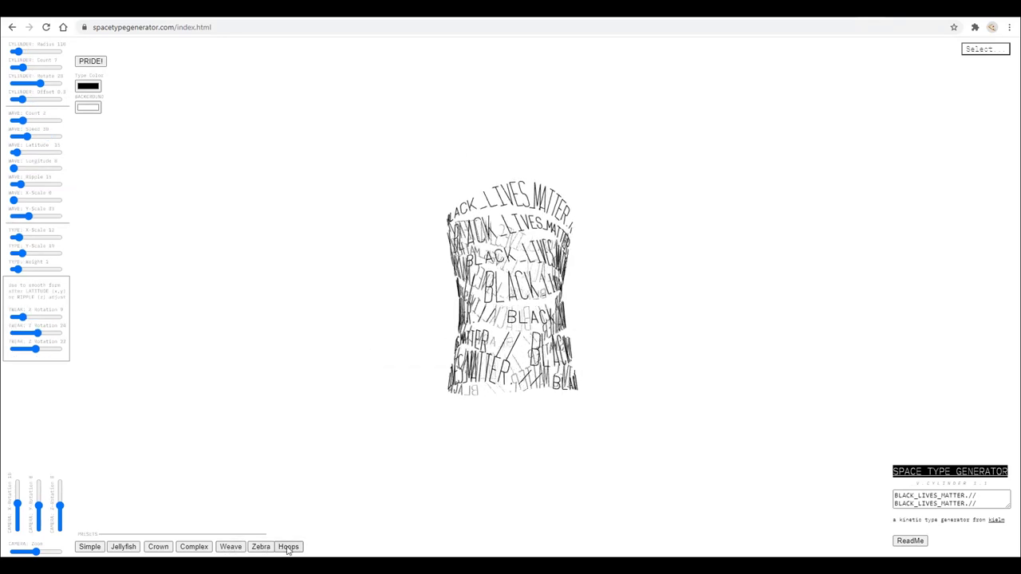
click(288, 547)
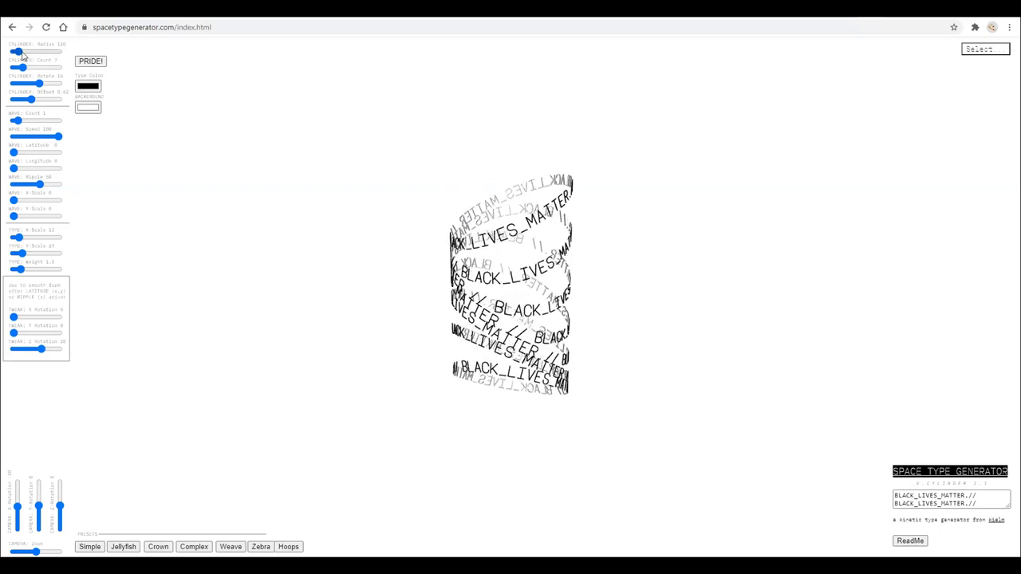
- Widen the cylinder radius, add more rows, change the rotation and drop Wave Latitude to minimum
drag(17, 51, 24, 52)
drag(19, 67, 53, 73)
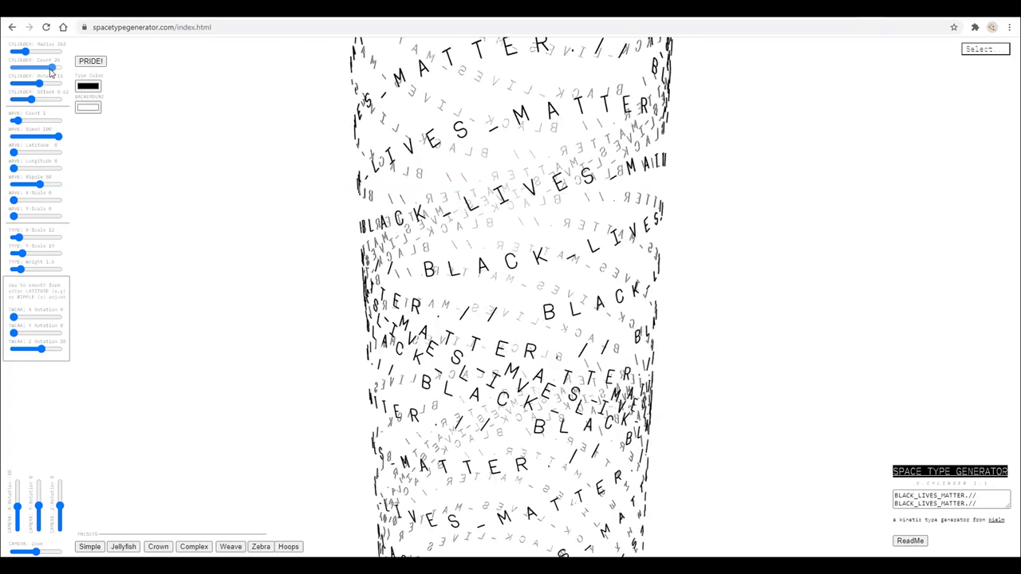
drag(38, 83, 23, 184)
click(13, 158)
- Switch the generator mode to Field, then reopen the mode list to move on to Stripes
click(1001, 50)
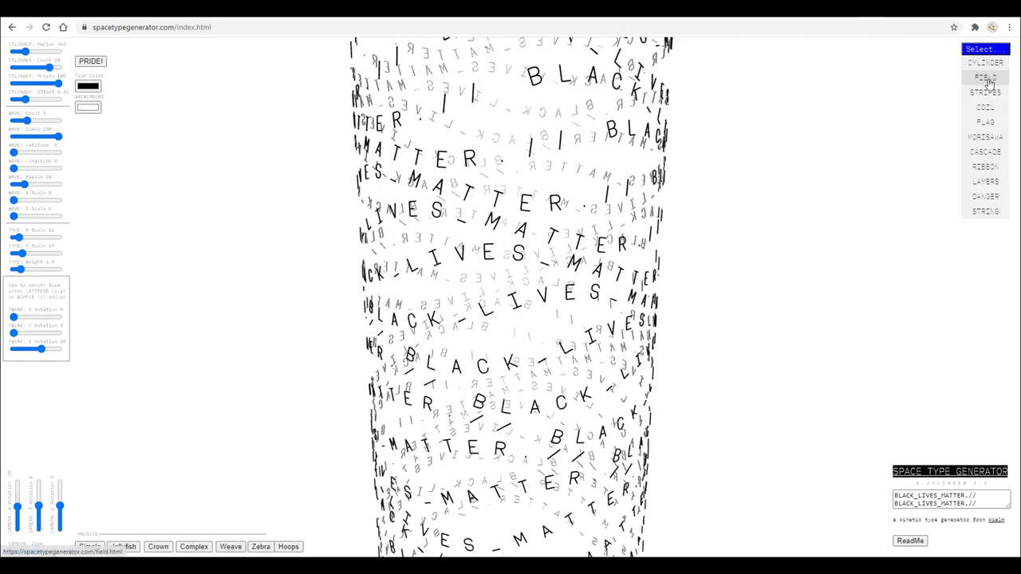
click(988, 80)
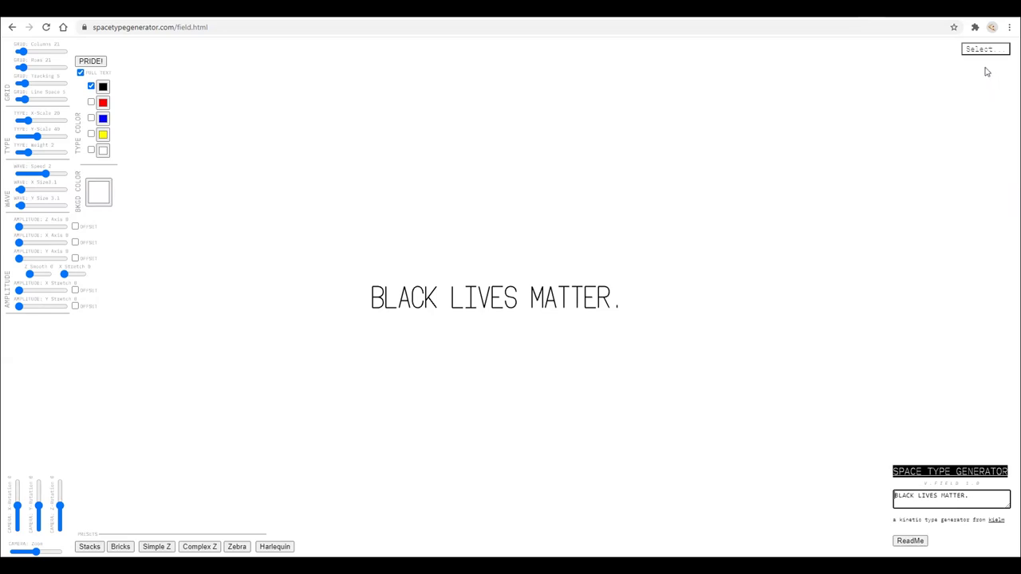
click(988, 50)
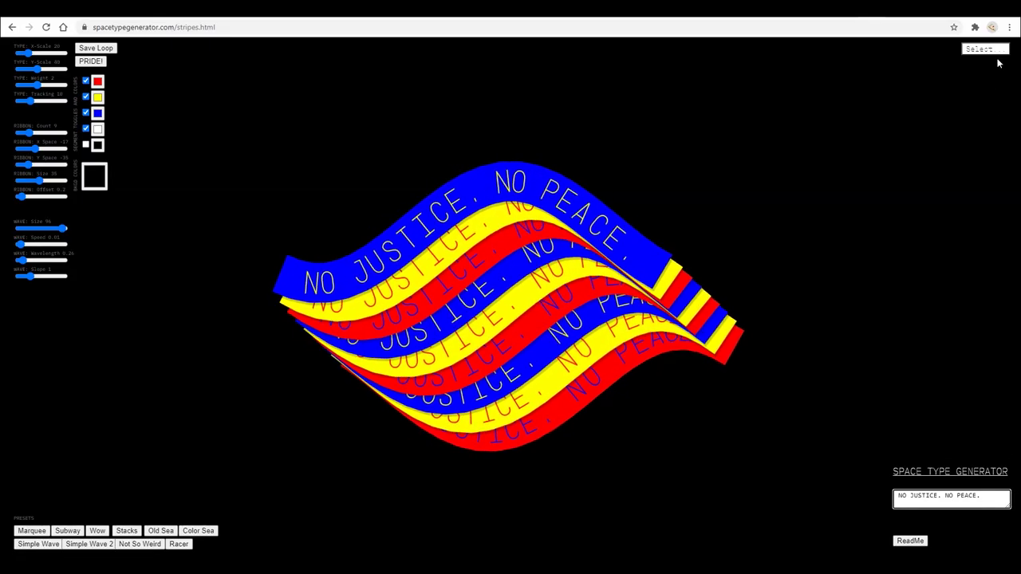
- Switch to Coil mode and start replacing the spiral's text with PANTER VISION
mouse_move(997, 102)
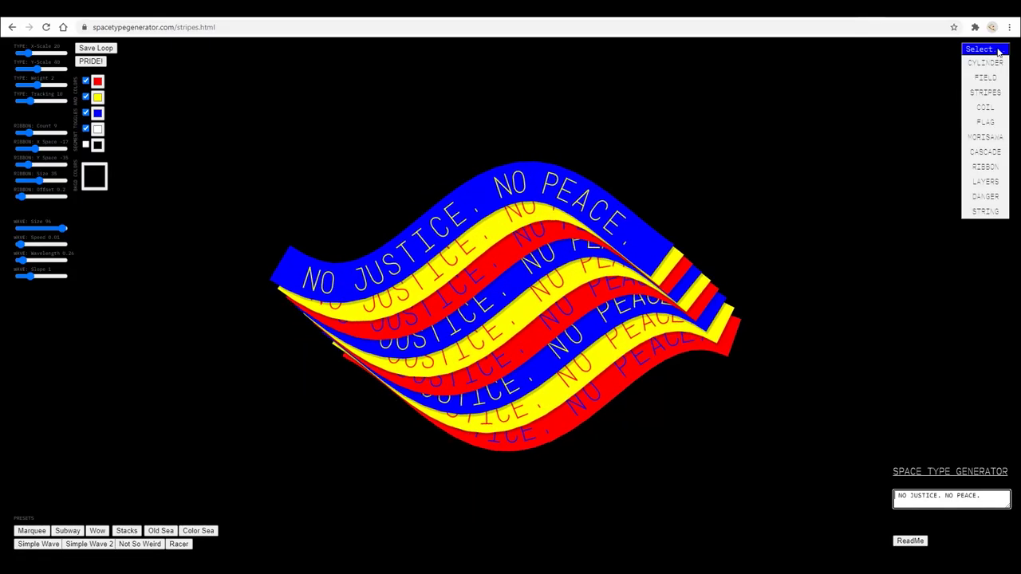
click(997, 107)
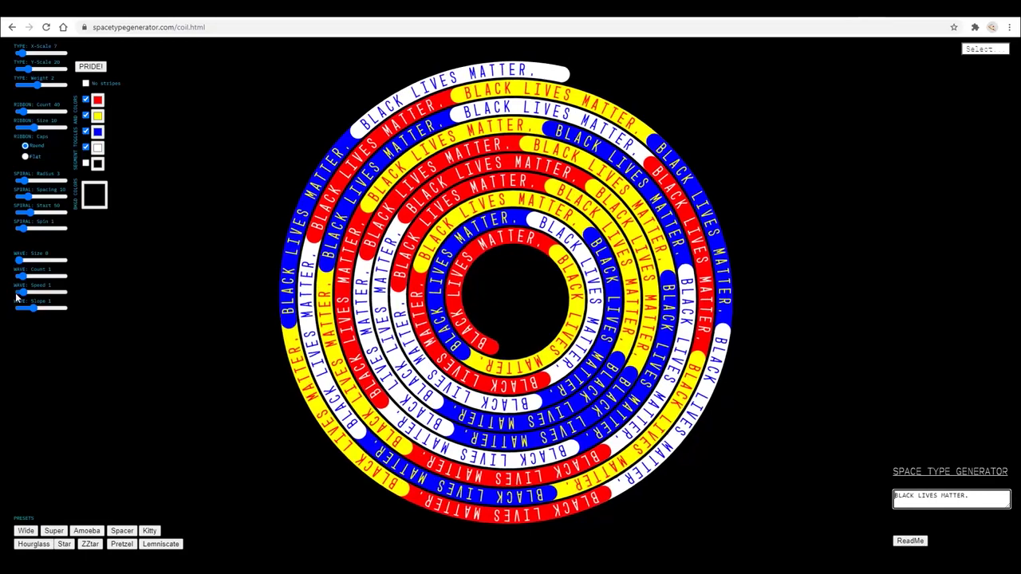
key(ctrl+a)
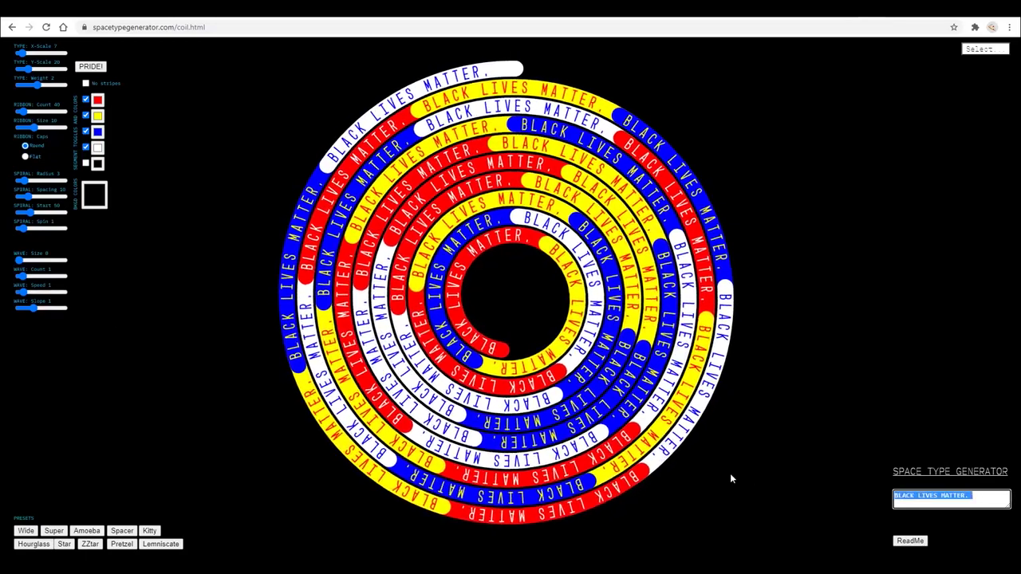
text(PANTER VISION)
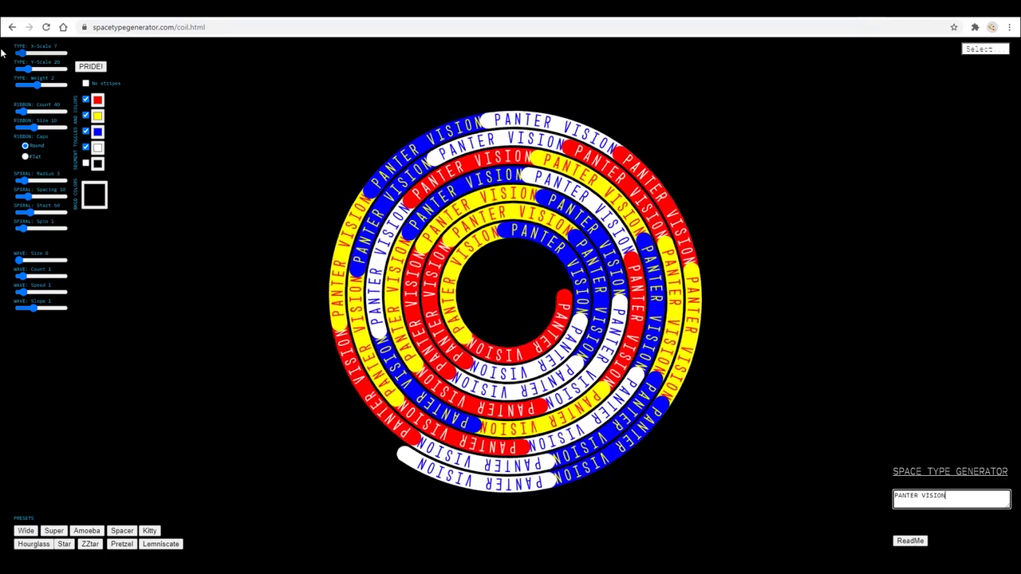
- Enlarge the letters, widen the coil rings, shrink the disc and boost the inner wave
drag(27, 55, 38, 114)
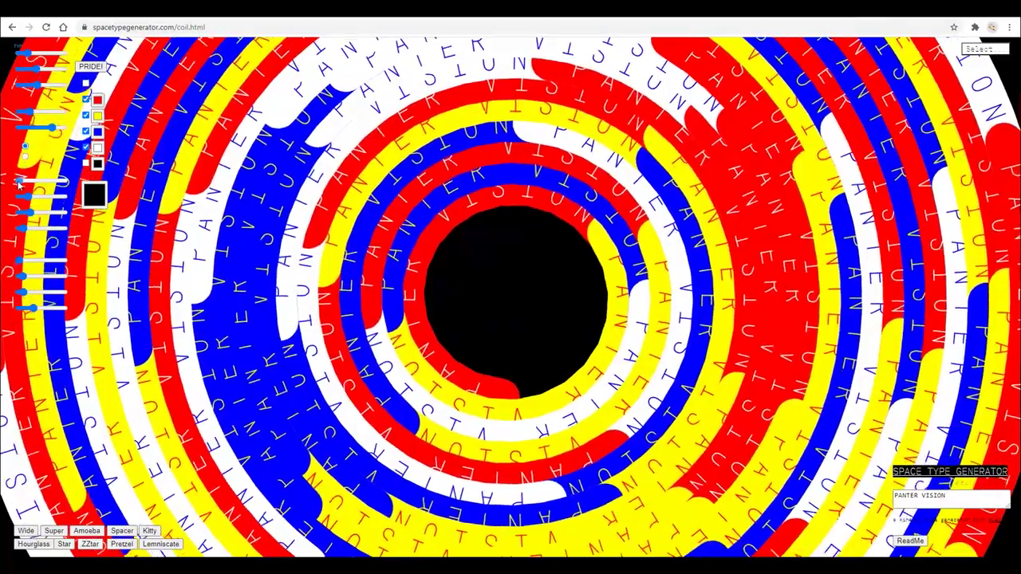
drag(18, 185, 26, 189)
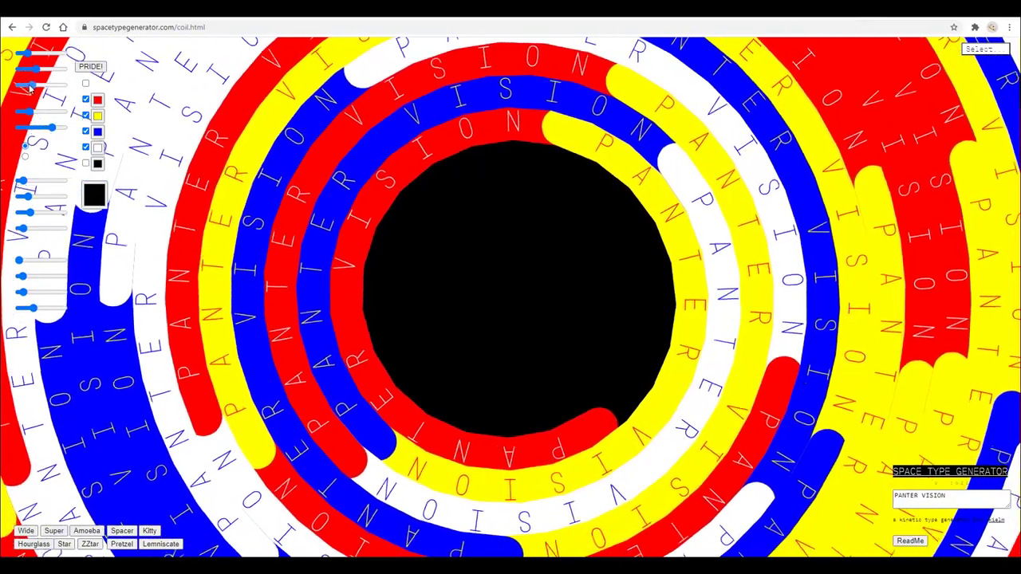
drag(34, 72, 25, 71)
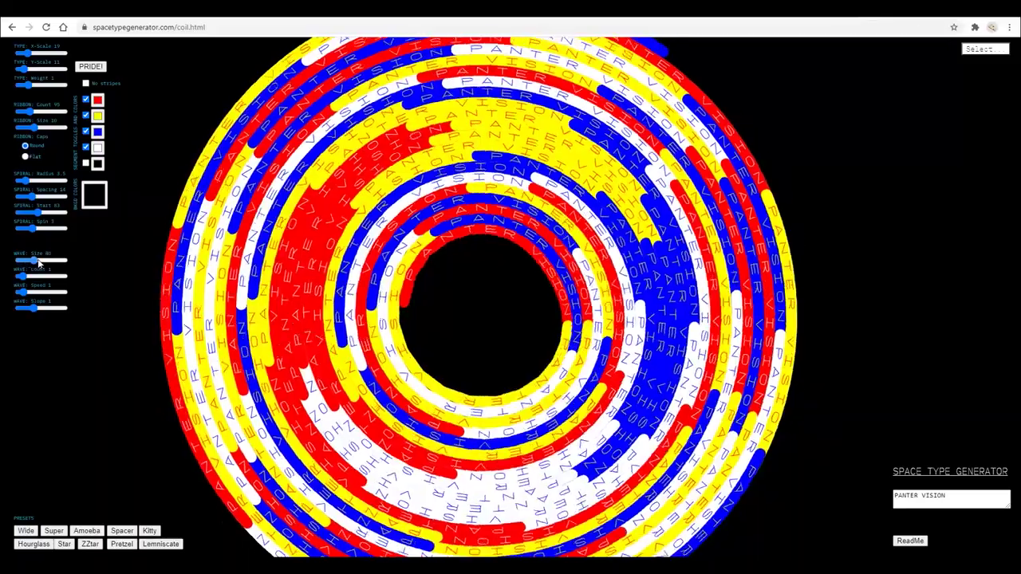
drag(38, 263, 25, 280)
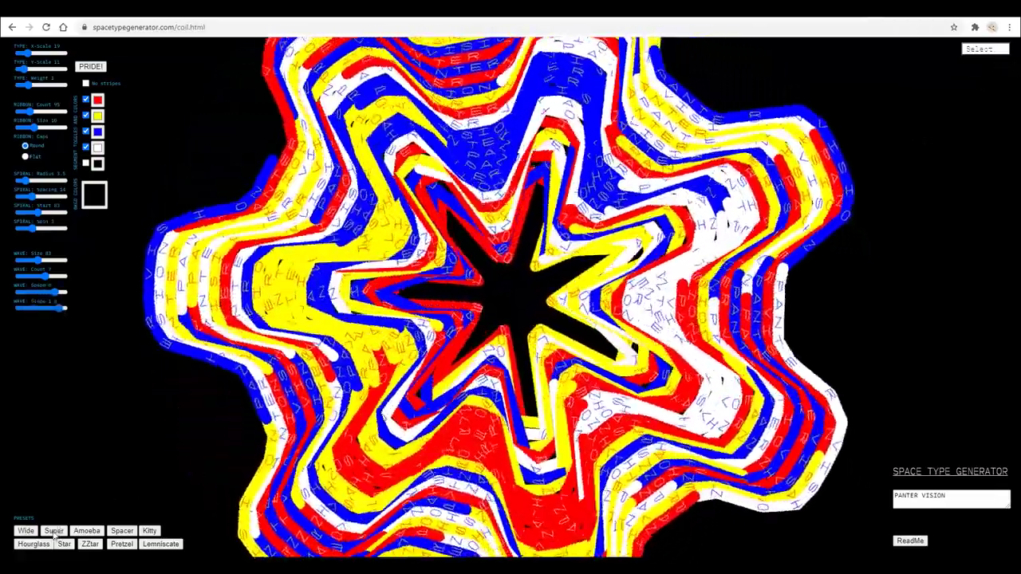
- Try the Super, Wide, Amoeba, Spacer, Kitty, Hourglass, Star and ZZtar presets, ending on Pretzel
click(53, 531)
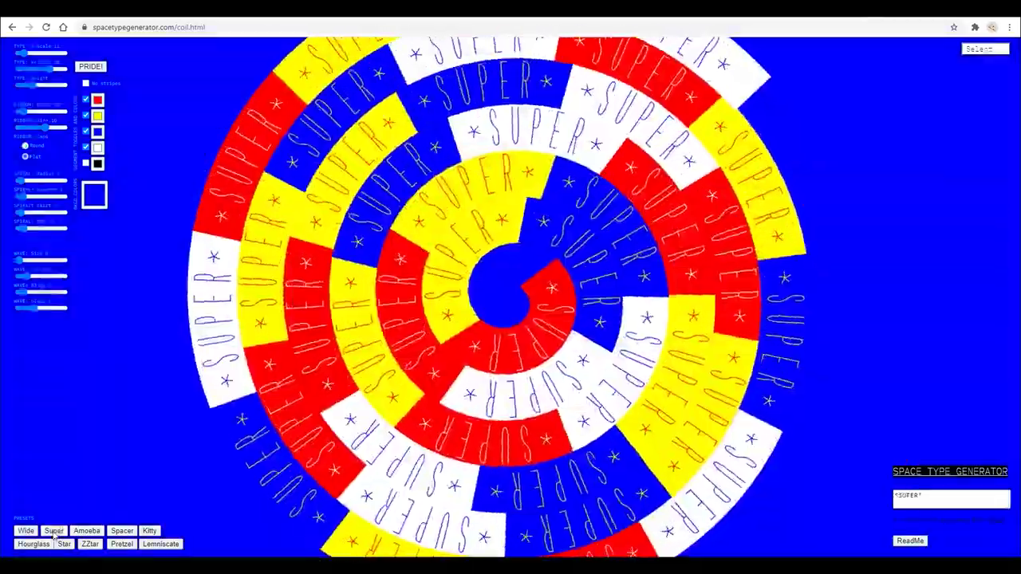
click(27, 534)
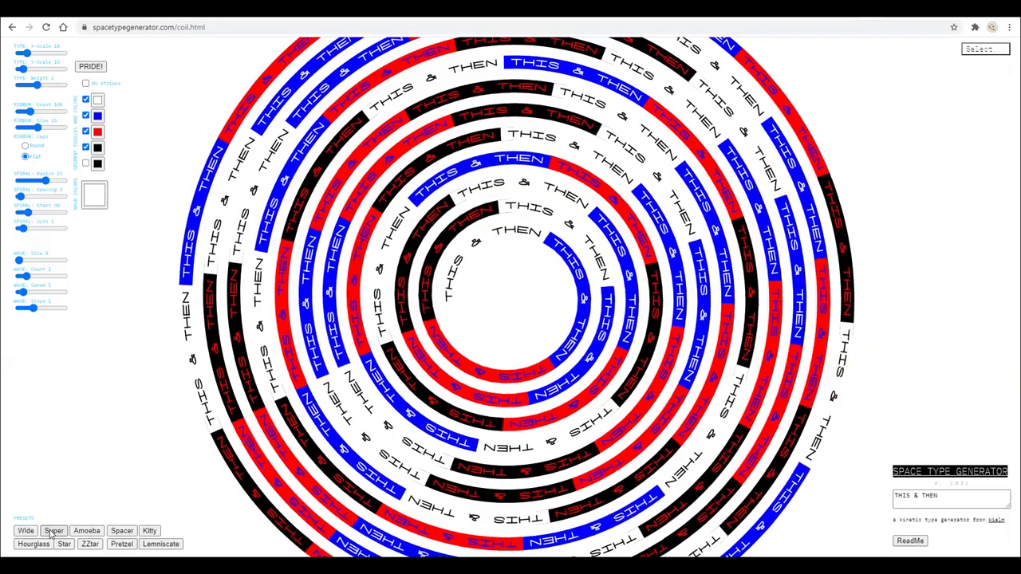
click(52, 531)
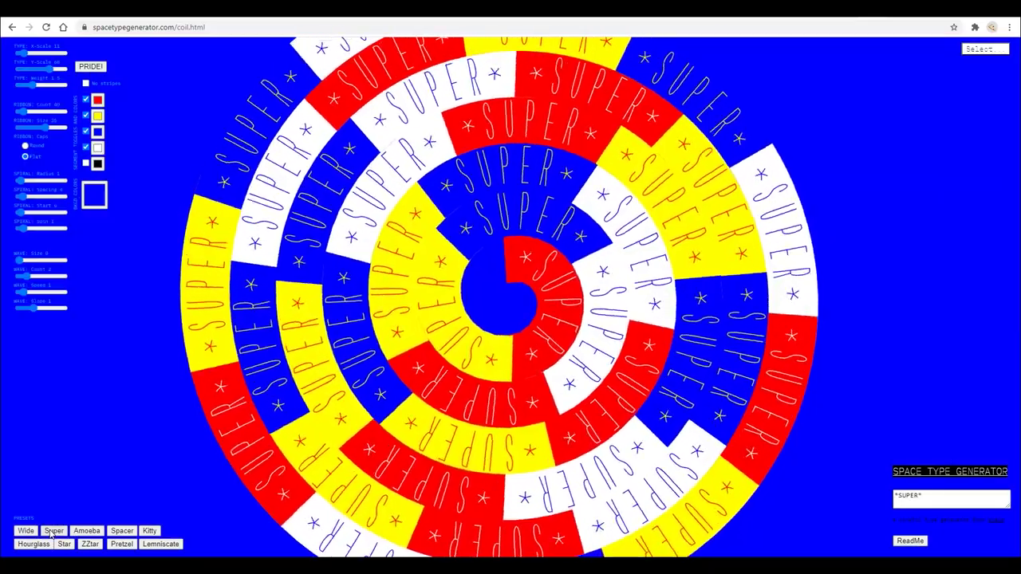
click(85, 532)
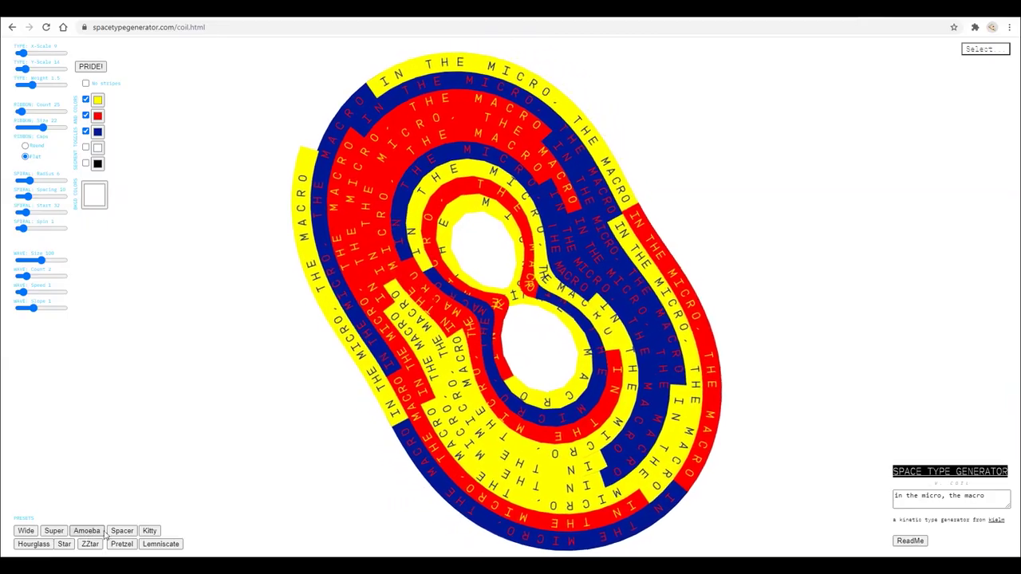
click(120, 533)
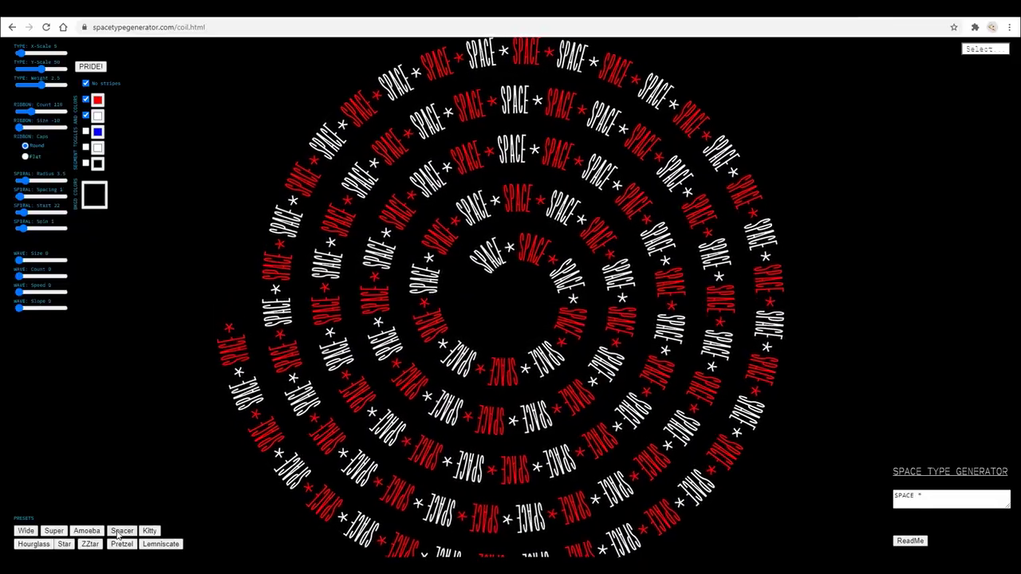
click(148, 532)
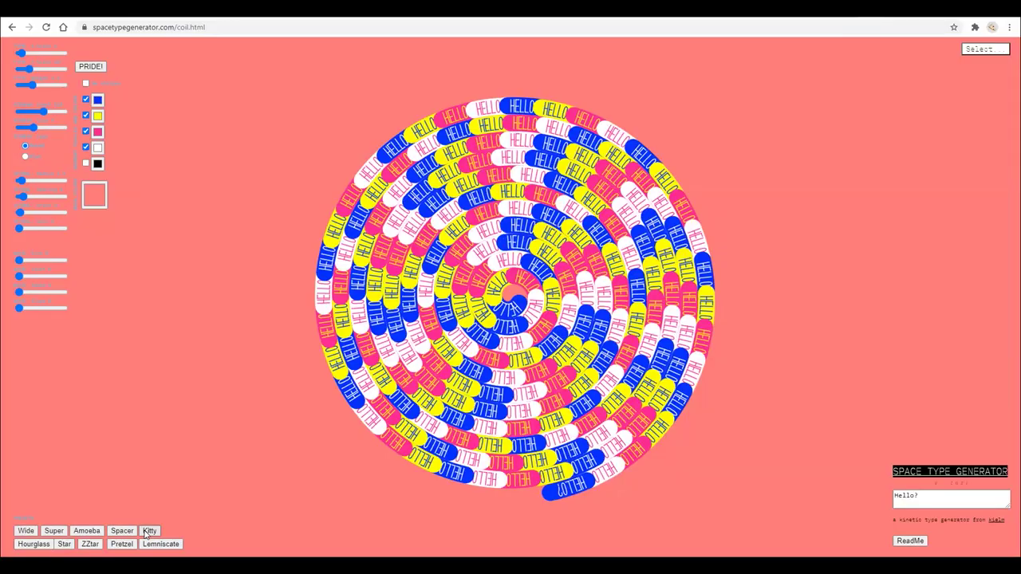
click(38, 545)
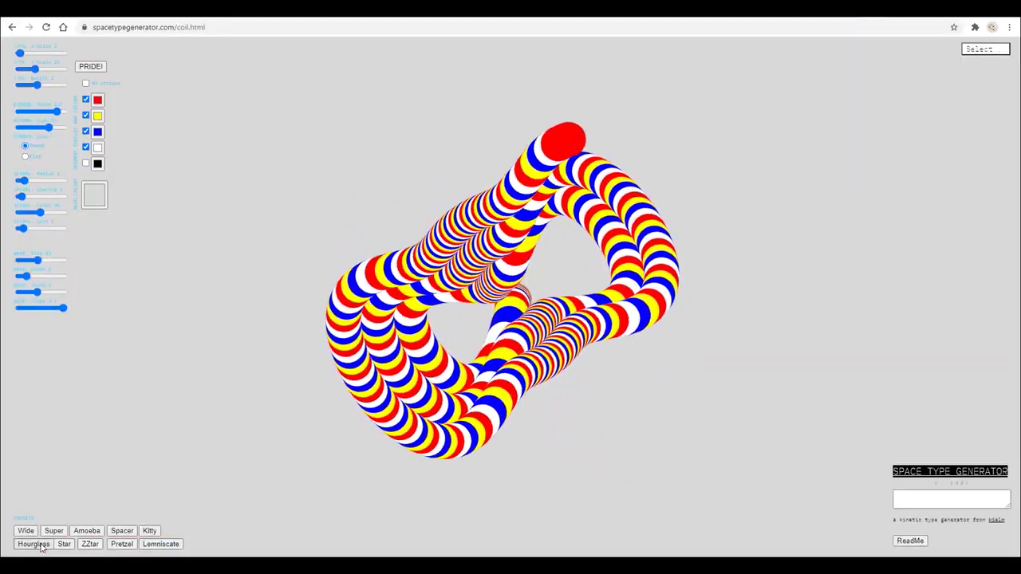
click(68, 547)
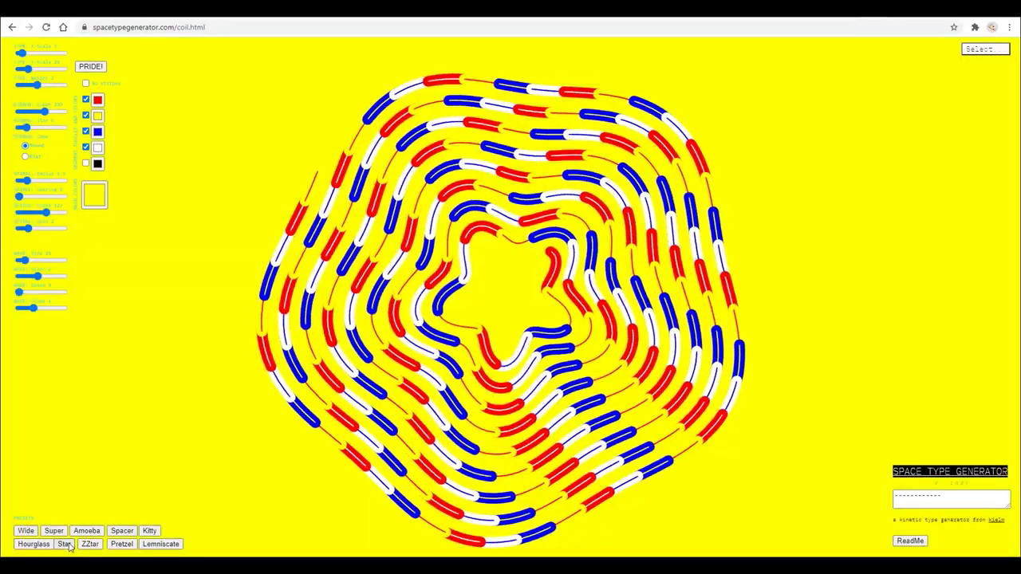
click(91, 545)
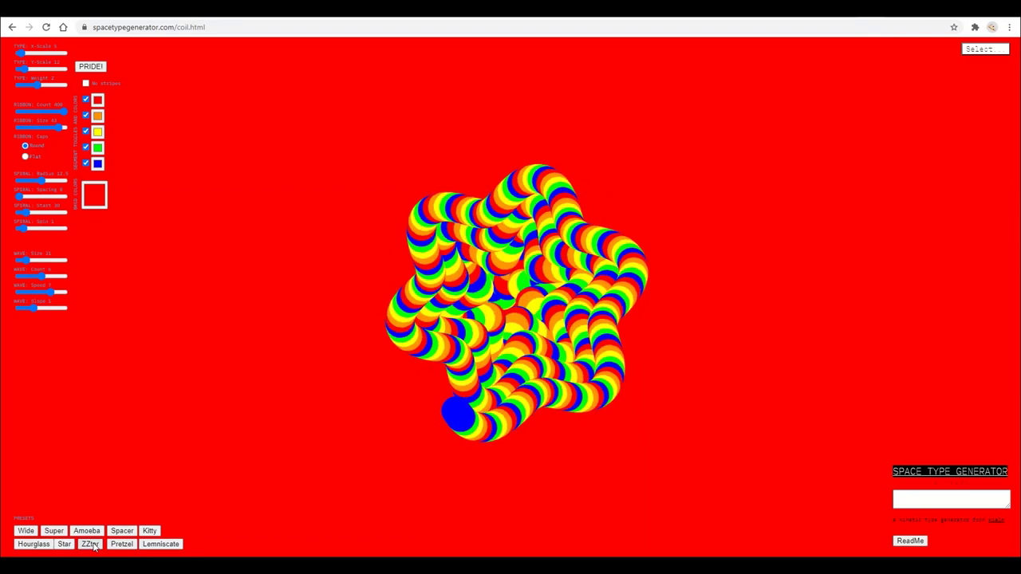
click(117, 546)
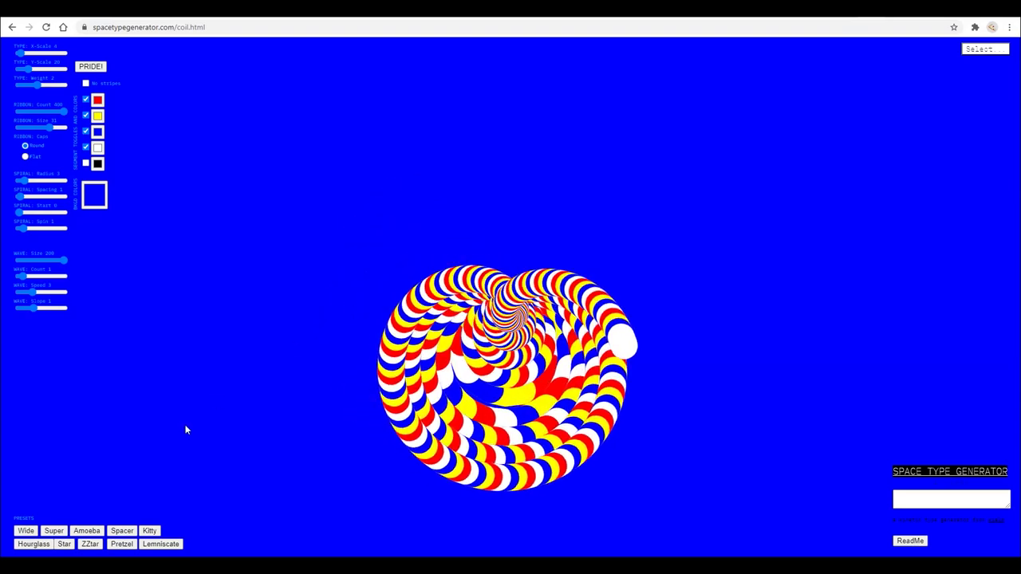
- Reload the Pretzel coil, stretch the type's X-scale wider and reduce its Y-scale
click(162, 546)
click(133, 546)
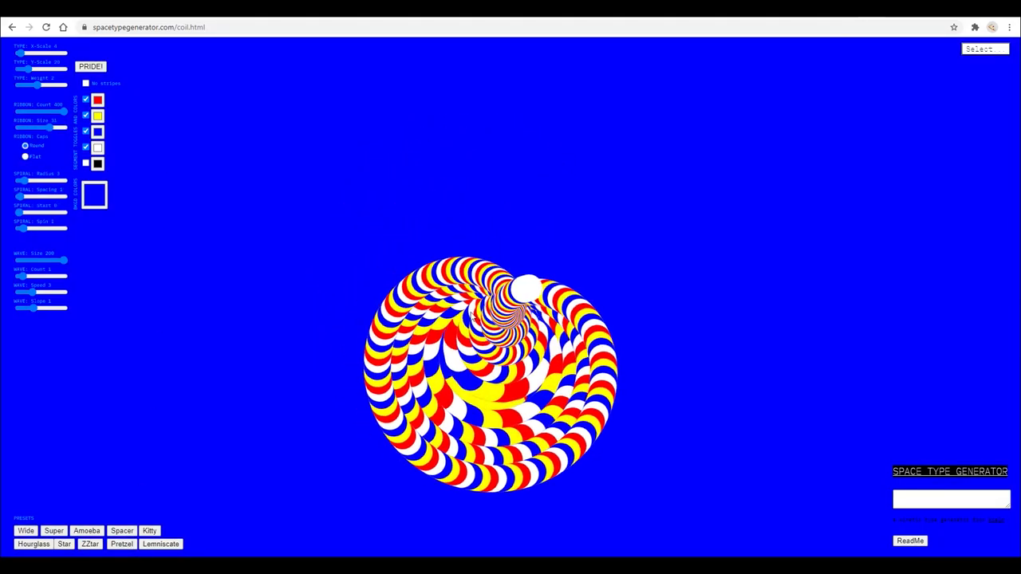
click(914, 498)
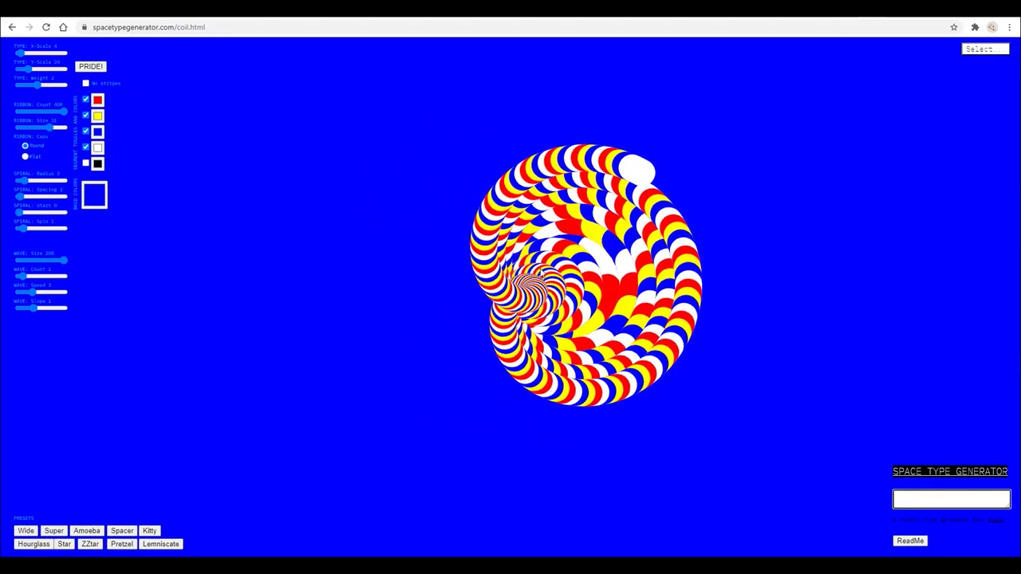
drag(20, 53, 28, 56)
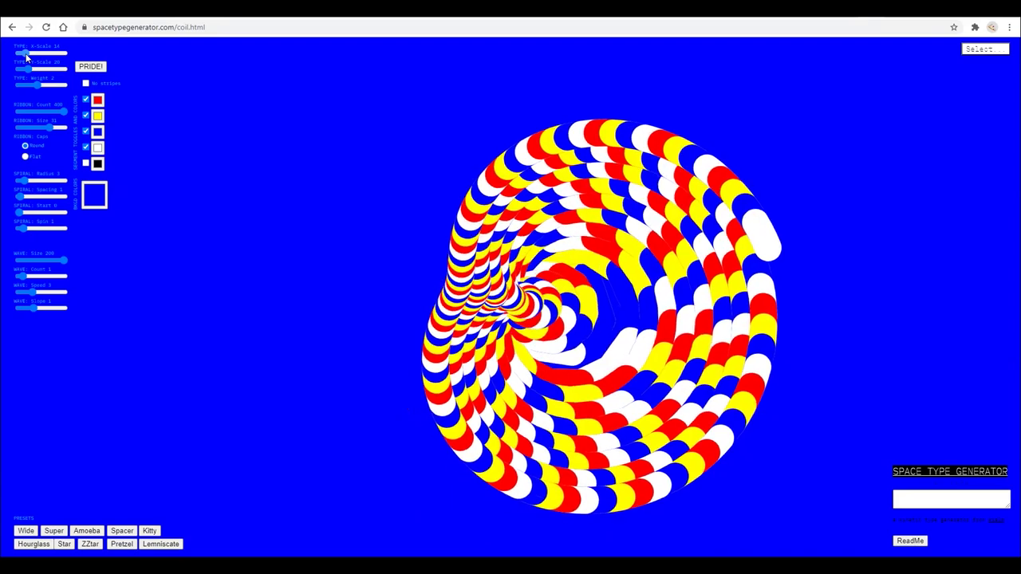
drag(29, 71, 17, 75)
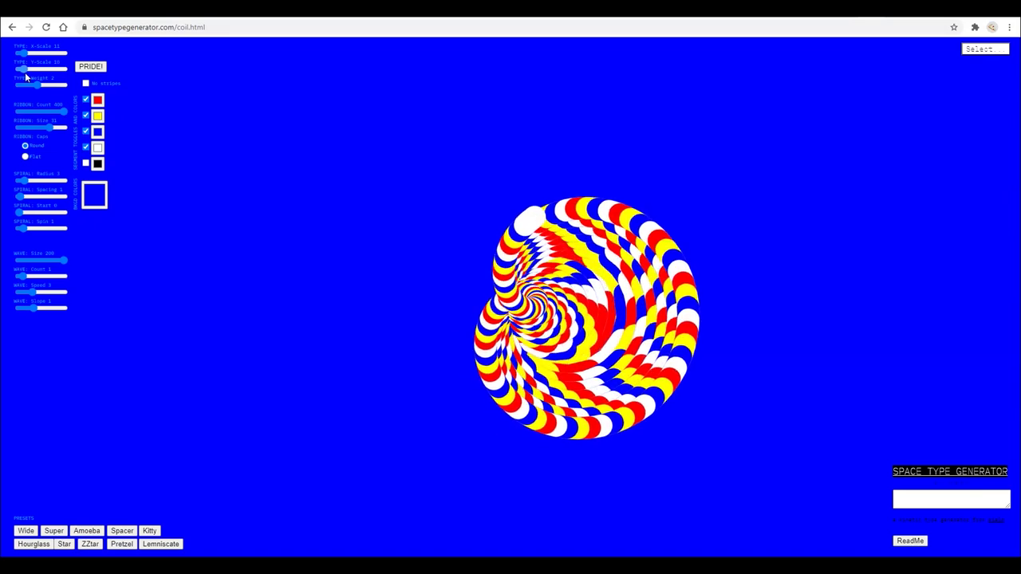
drag(23, 76, 44, 88)
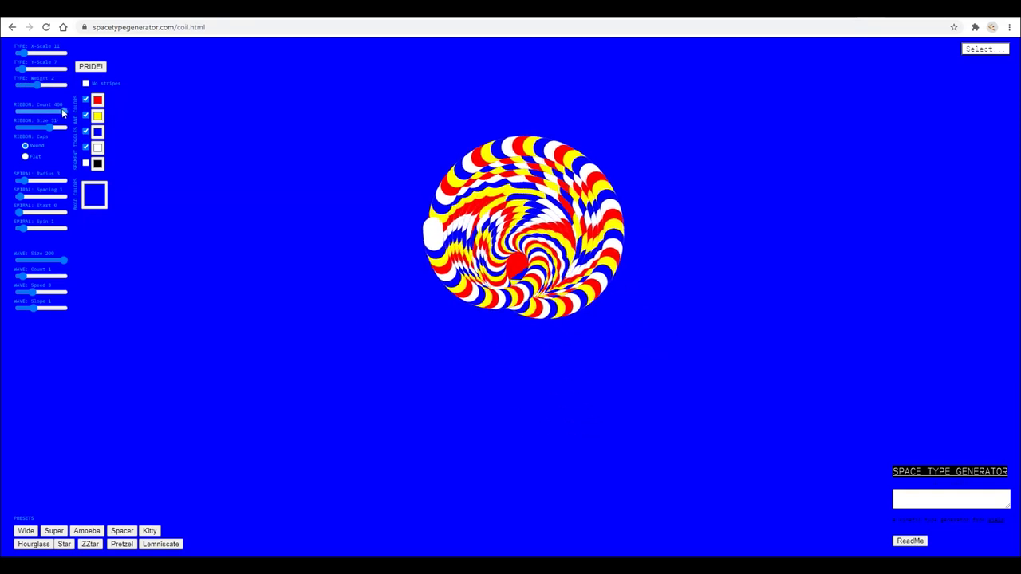
- Use fewer, larger ribbon segments and try flat caps before restoring round ends
drag(63, 113, 30, 116)
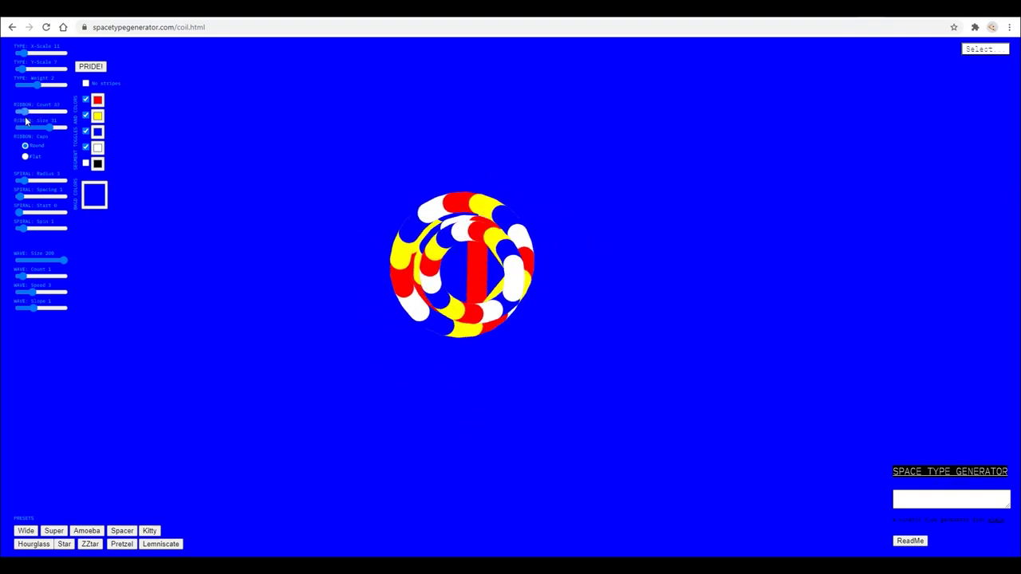
mouse_move(49, 125)
mouse_down()
mouse_move(67, 126)
mouse_move(33, 125)
mouse_move(69, 128)
mouse_up()
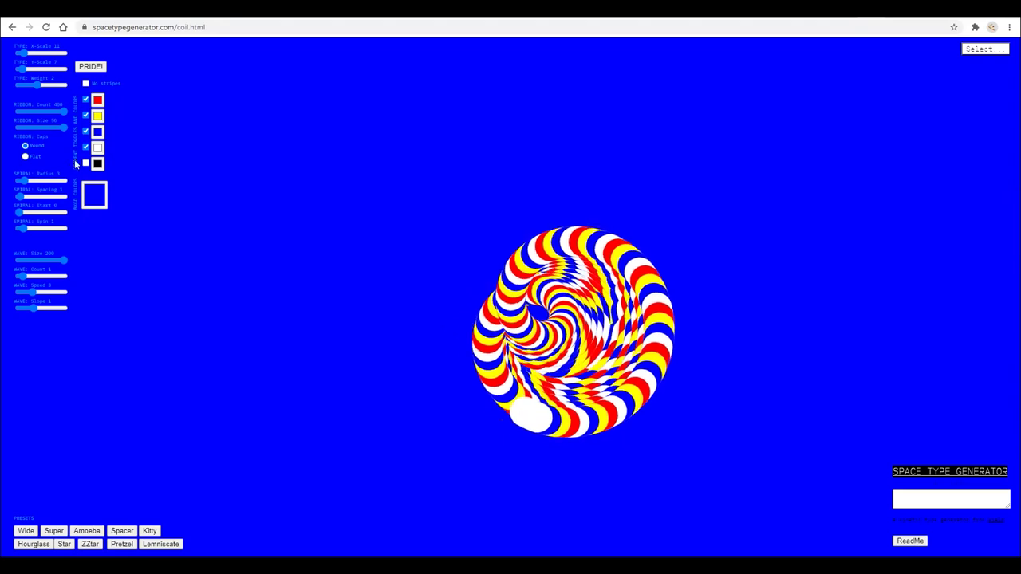
click(25, 157)
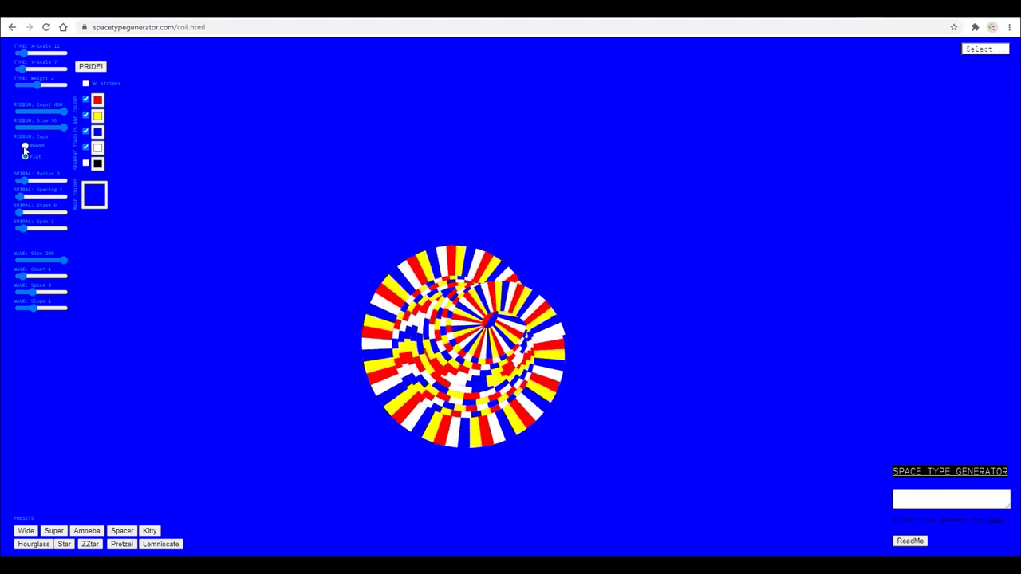
click(24, 147)
- Raise the spiral radius, shrink the wave size, slow the spin and increase the type Y-scale
drag(25, 181, 60, 231)
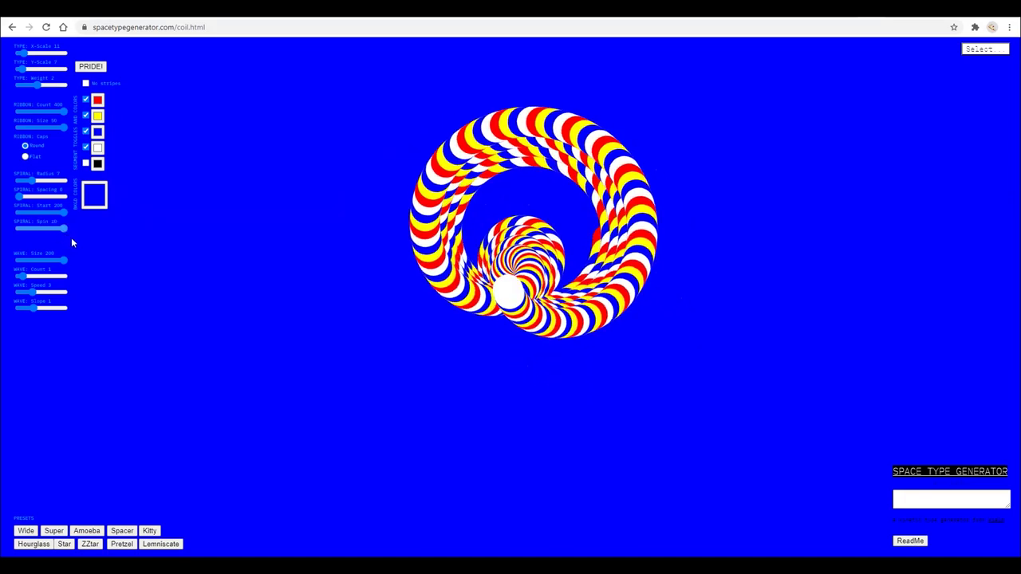
drag(62, 260, 36, 262)
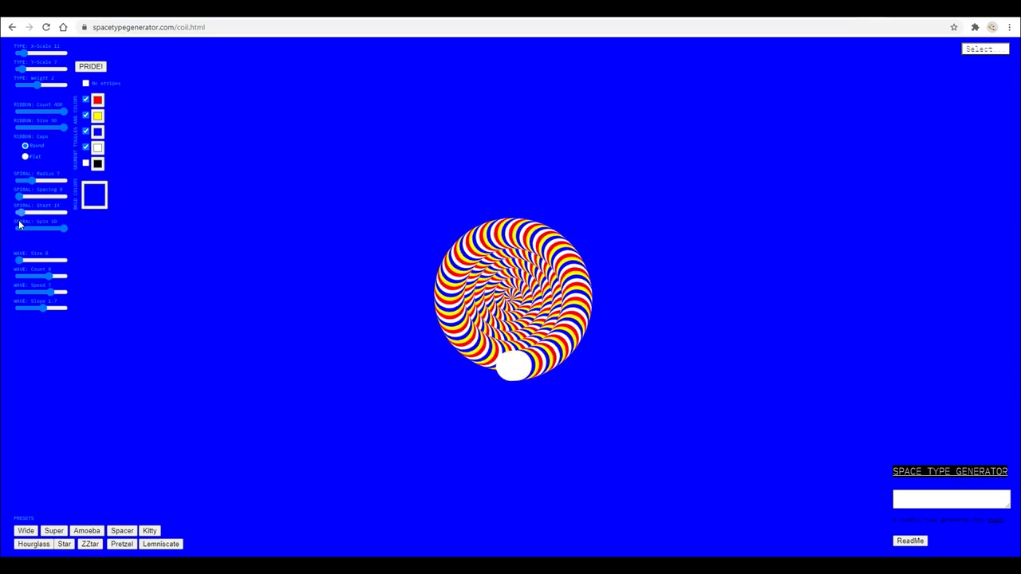
drag(59, 232, 39, 230)
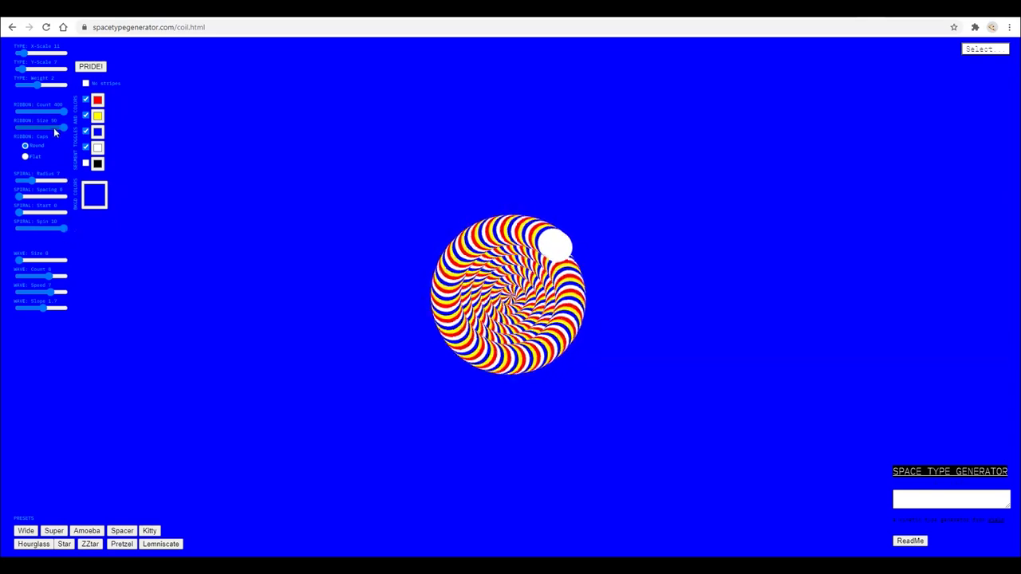
drag(26, 70, 29, 72)
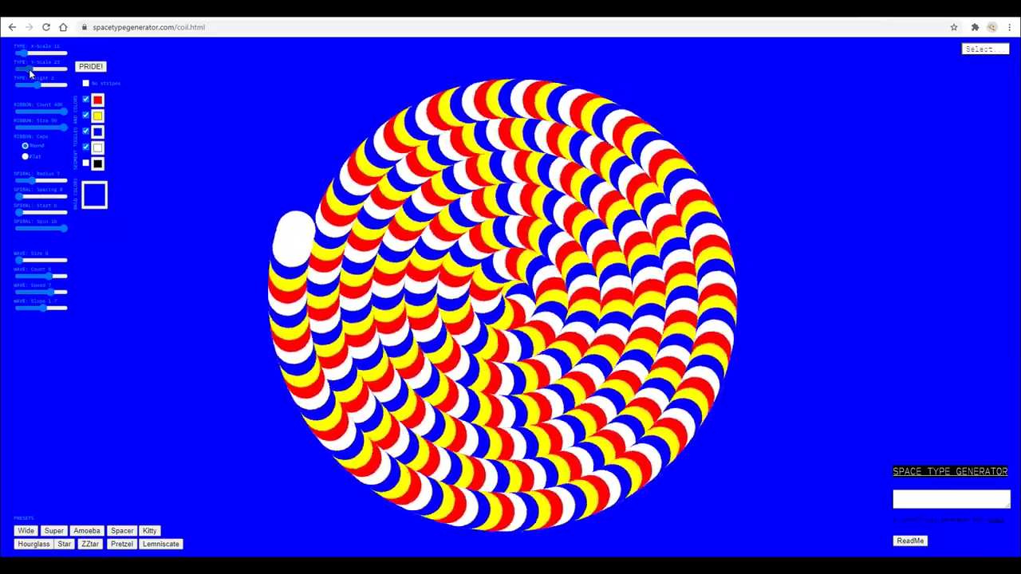
- Increase the type weight, narrow its X-scale and add black to the ribbon colours
drag(37, 84, 56, 85)
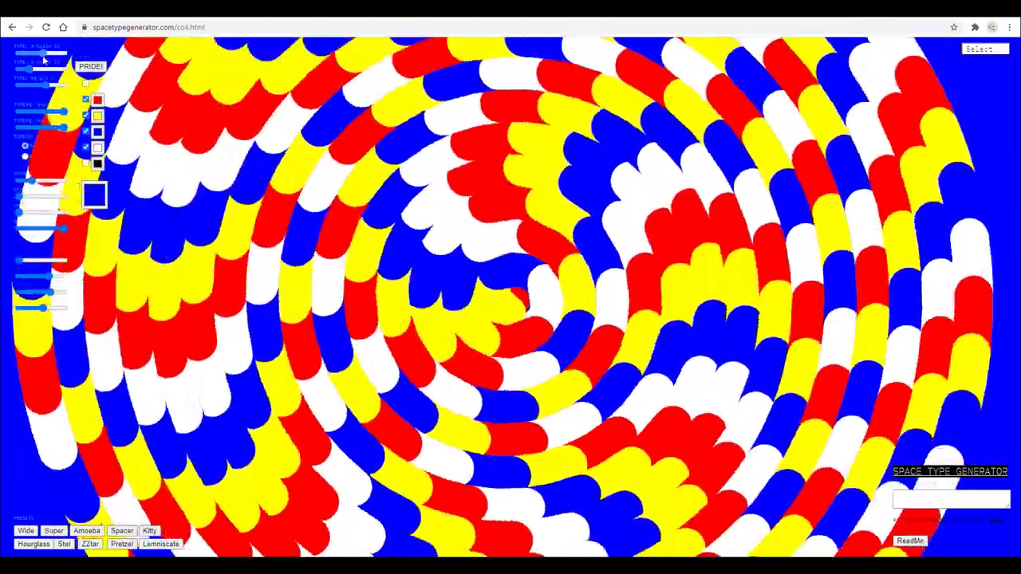
drag(43, 60, 25, 64)
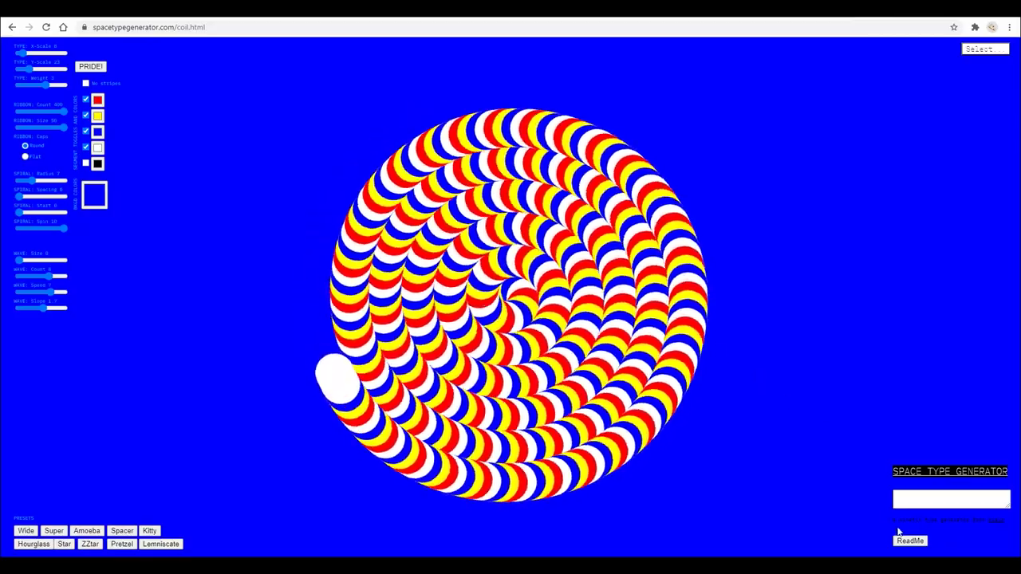
click(1002, 50)
click(403, 93)
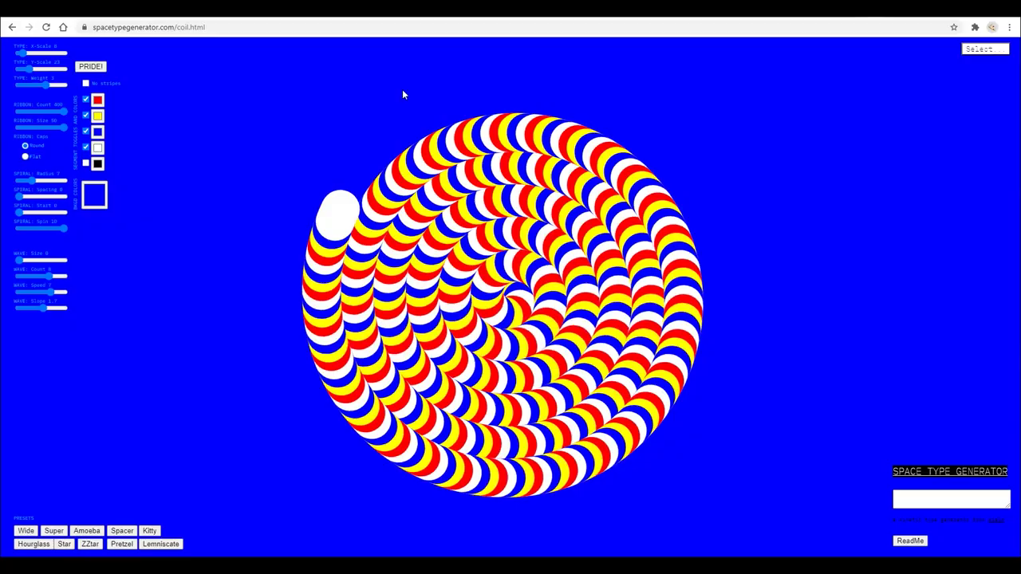
click(86, 163)
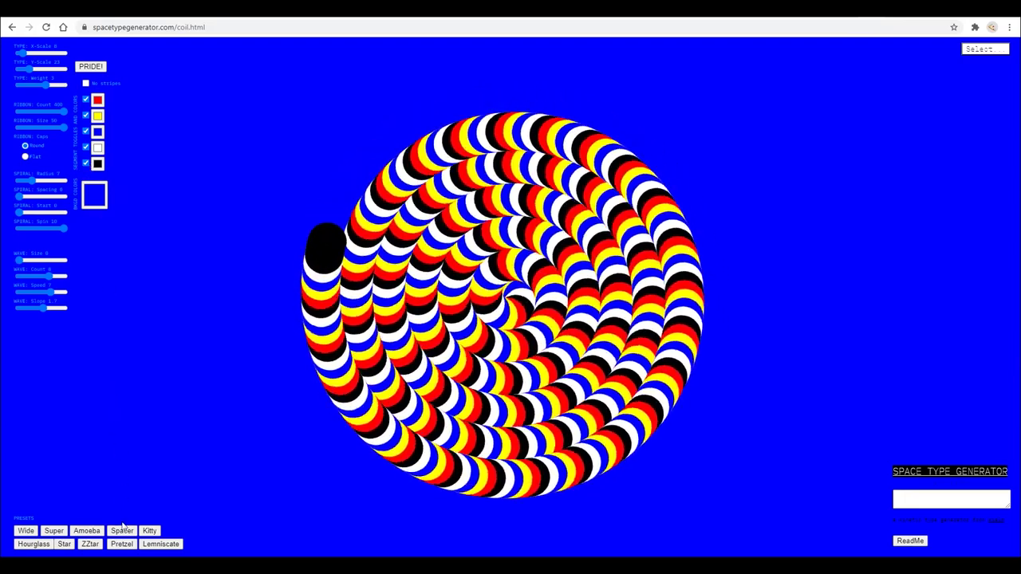
- Try Lemniscate, revert, then reload Coil mode with its default BLACK LIVES MATTER spiral
click(160, 544)
key(r)
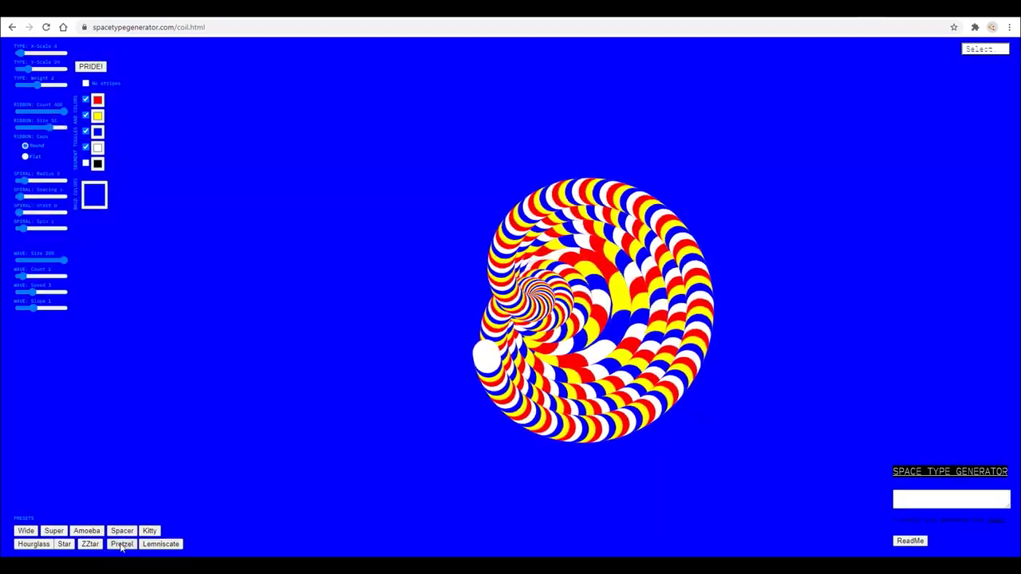
click(987, 49)
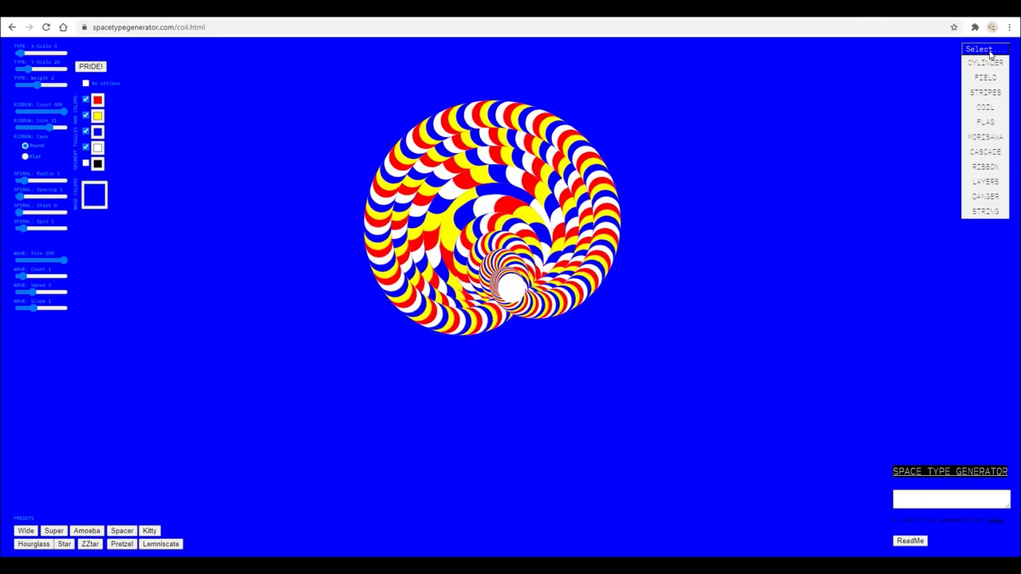
click(996, 113)
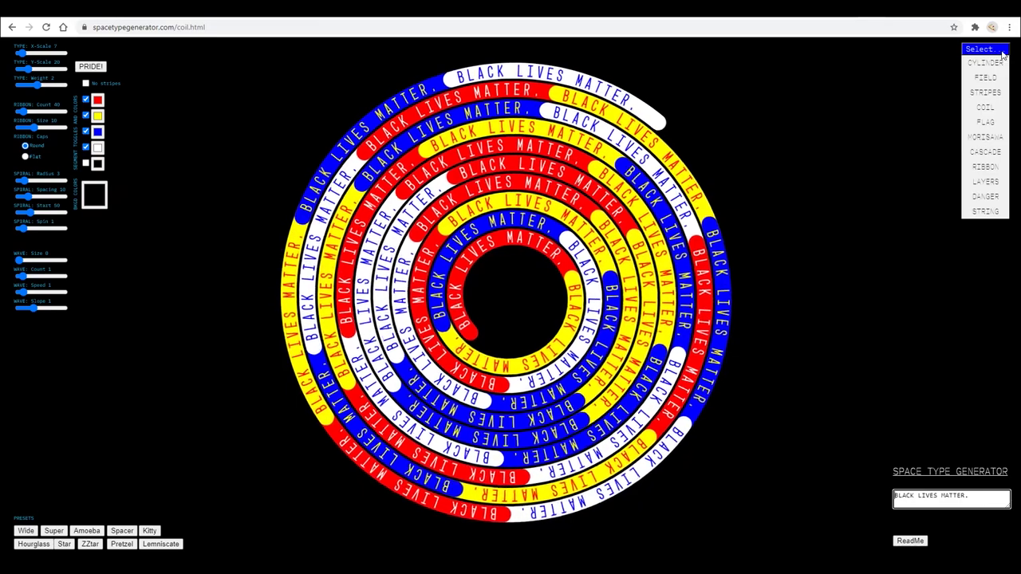
- Switch the generator to Flag mode
click(993, 123)
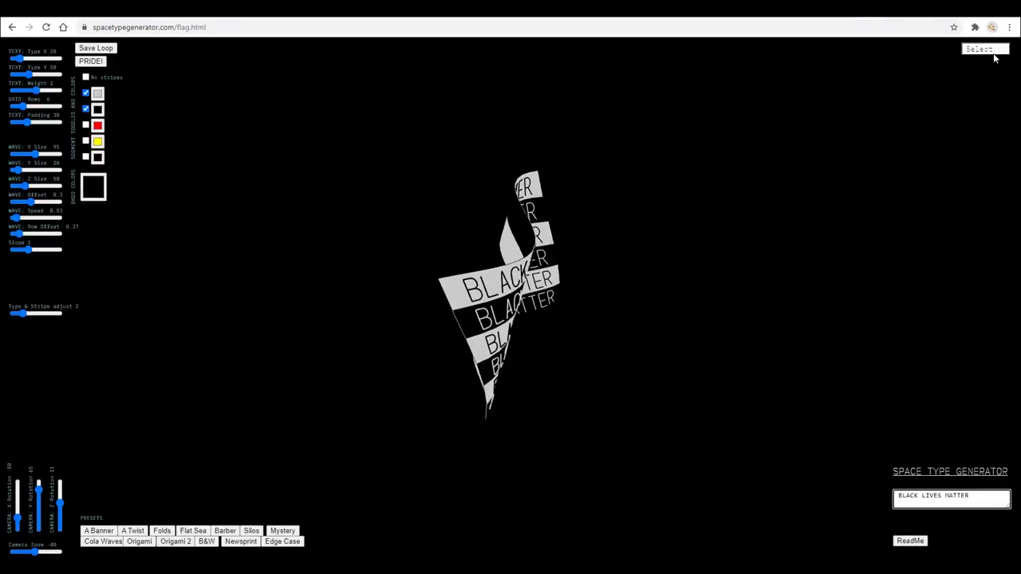
click(986, 50)
click(776, 71)
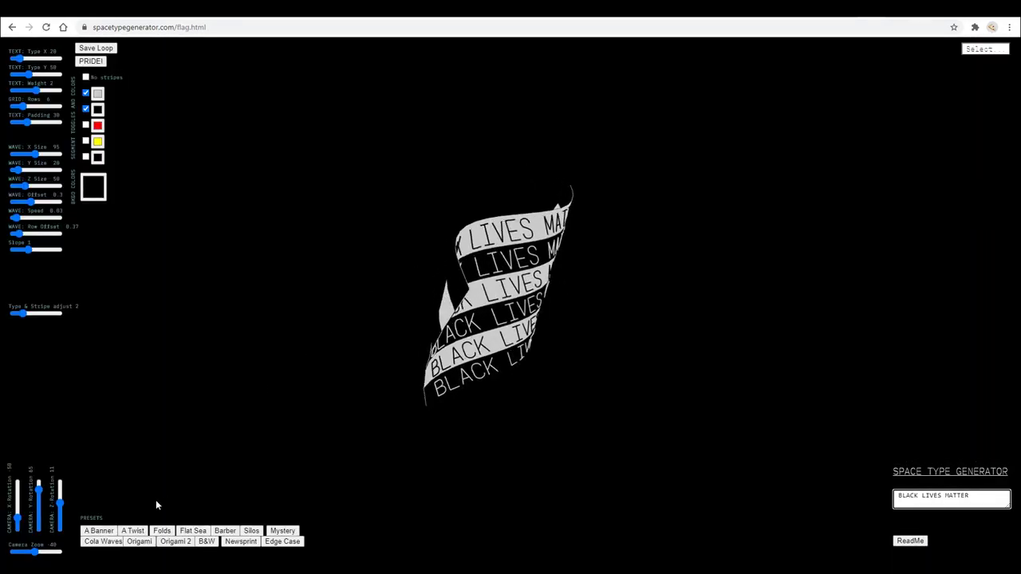
- Cycle through the first row of flag presets, from the red ribbon on cyan to A GENTLE FLOWING SPACE
click(93, 539)
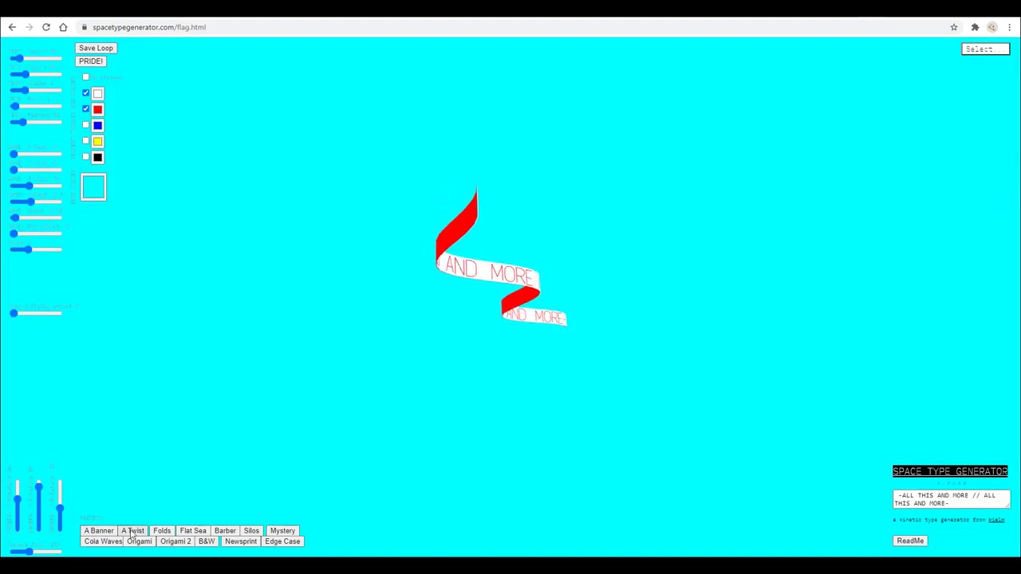
click(131, 531)
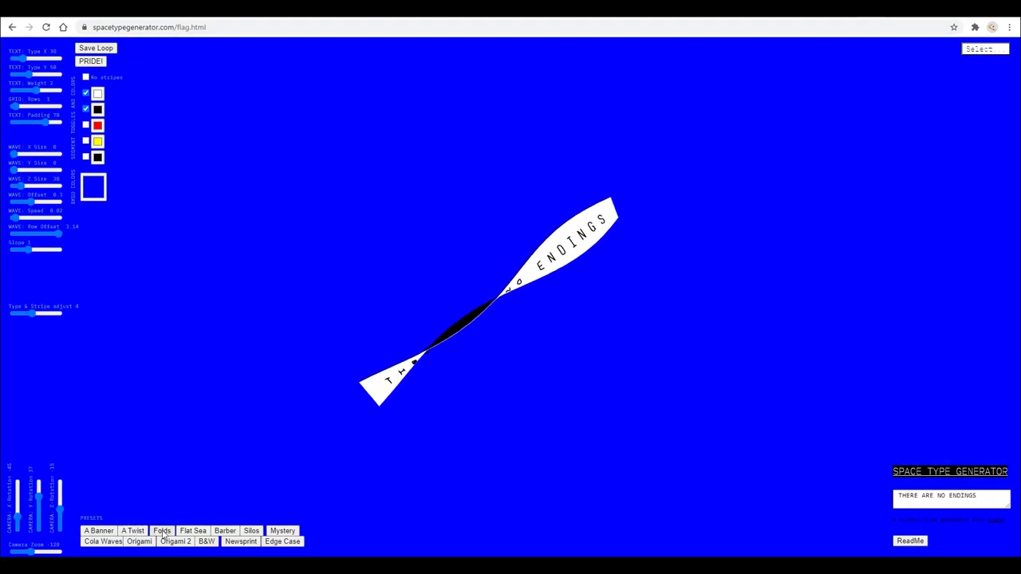
click(162, 531)
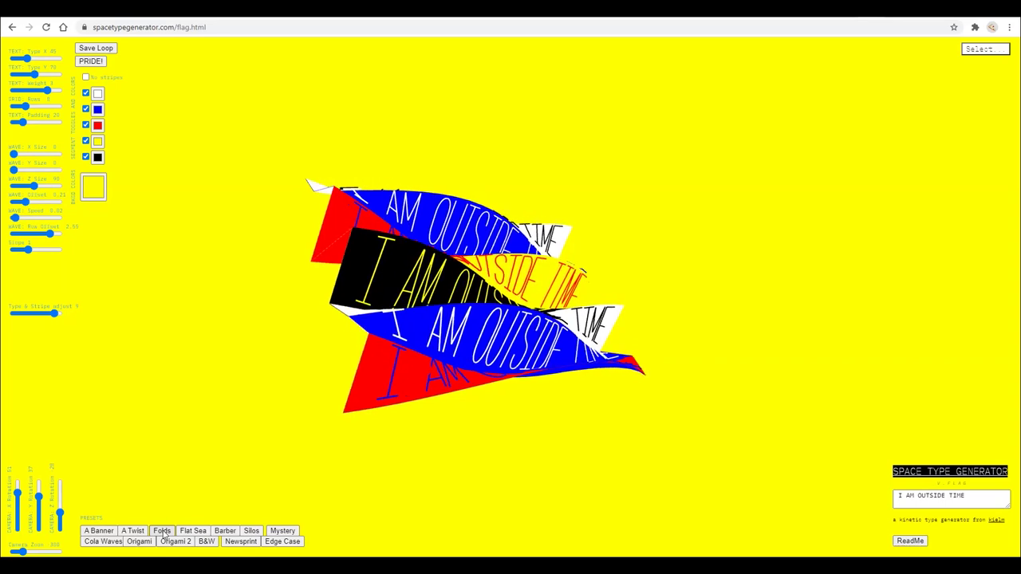
click(191, 533)
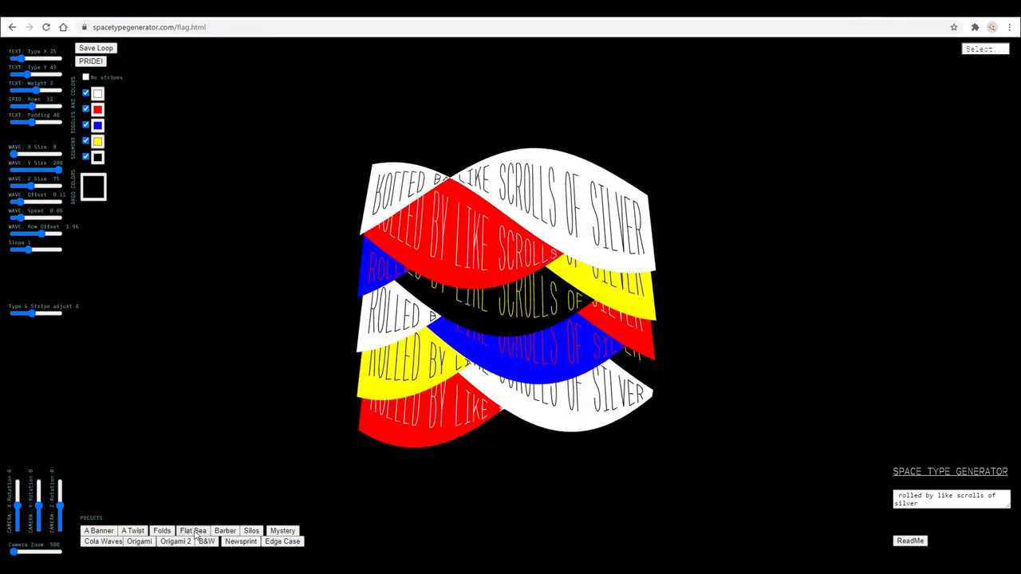
click(224, 532)
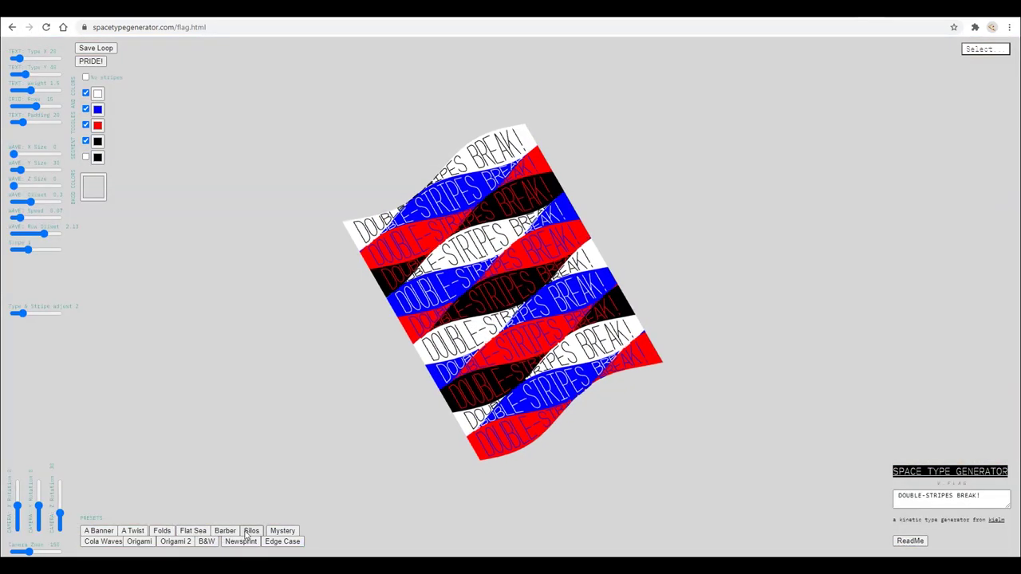
click(250, 532)
click(282, 531)
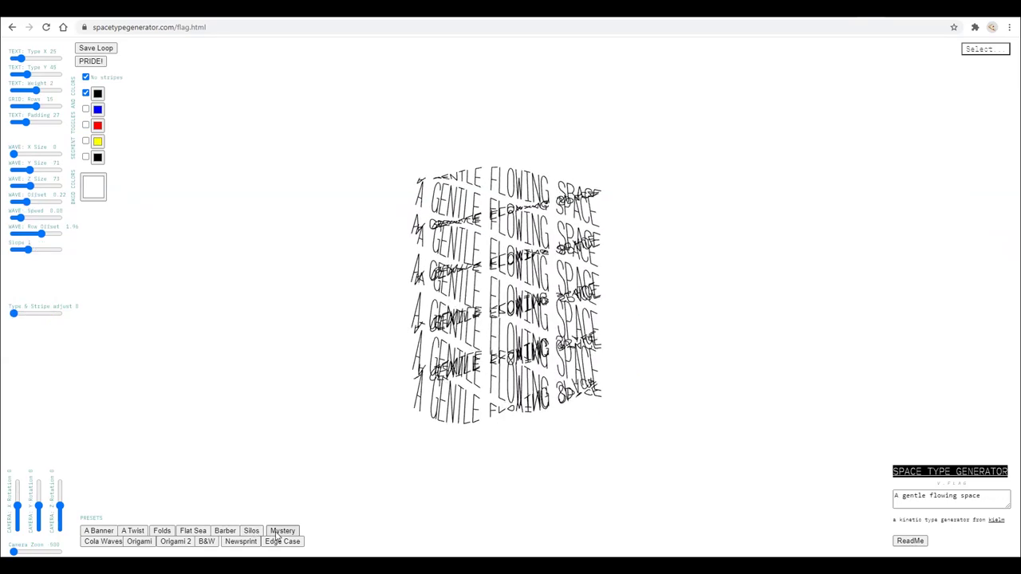
- Cycle through the second row of flag presets, ending on harsh yet smooth angles, and bring up the mode list
click(111, 542)
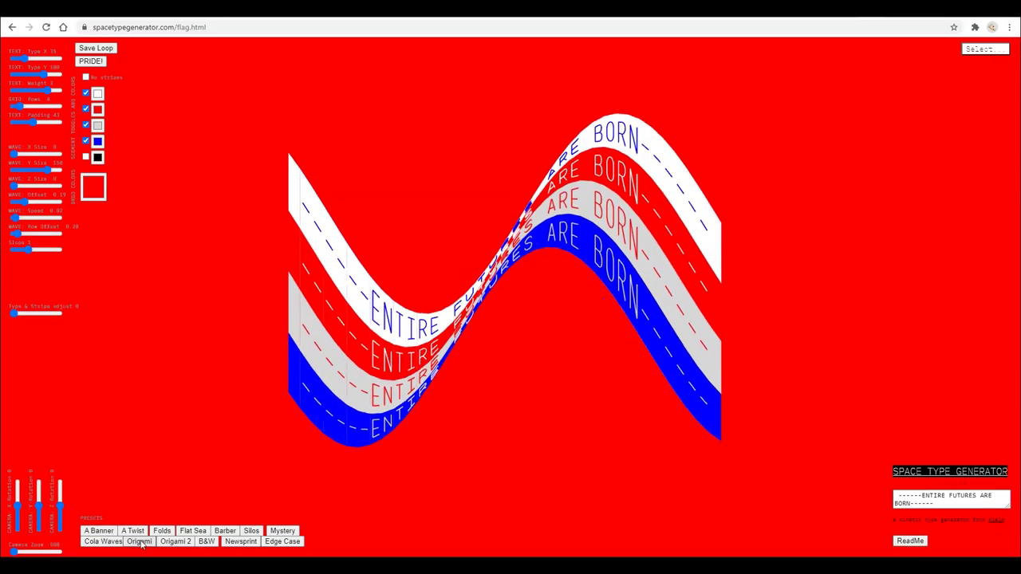
click(152, 543)
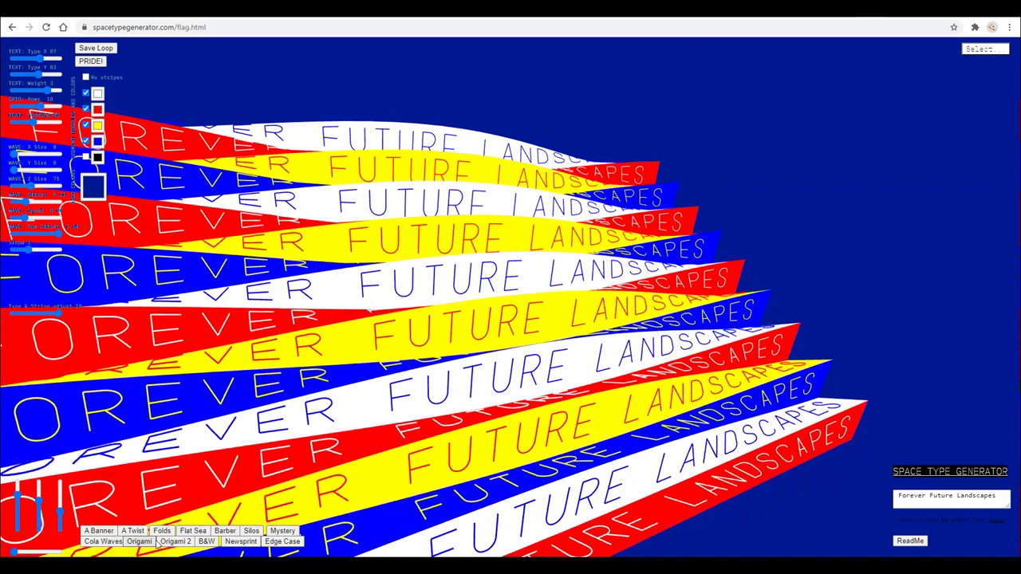
click(171, 543)
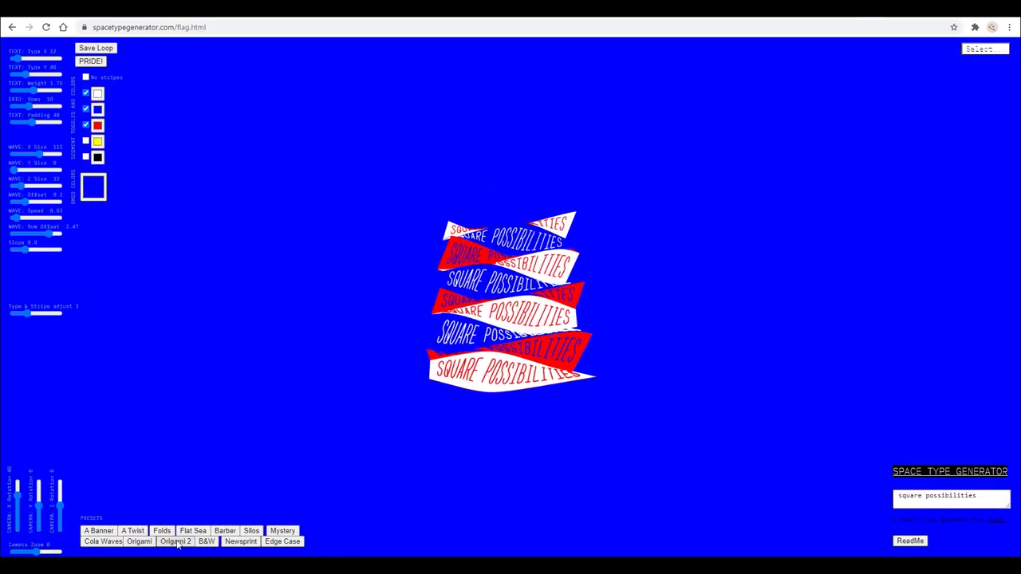
click(204, 544)
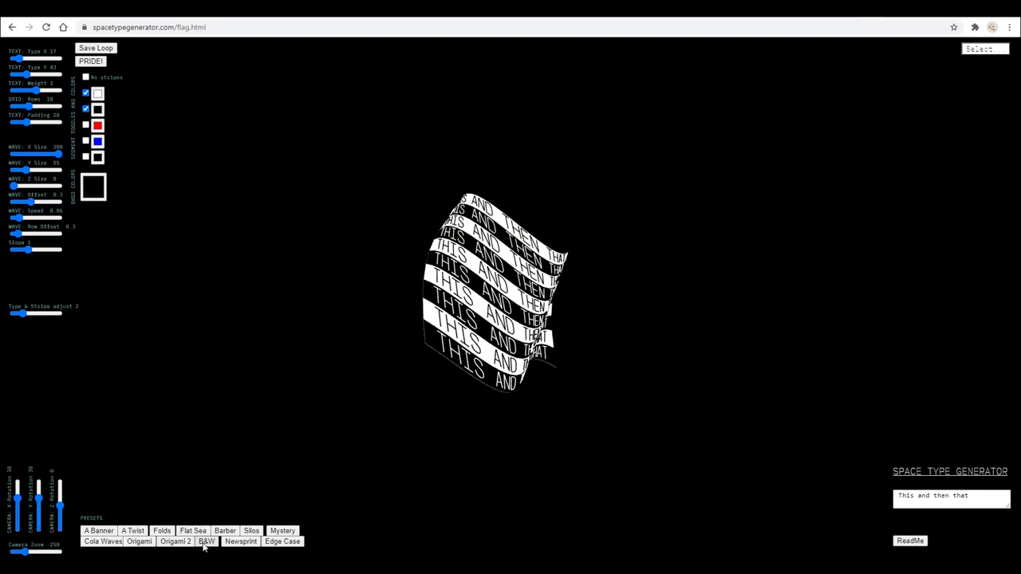
click(240, 543)
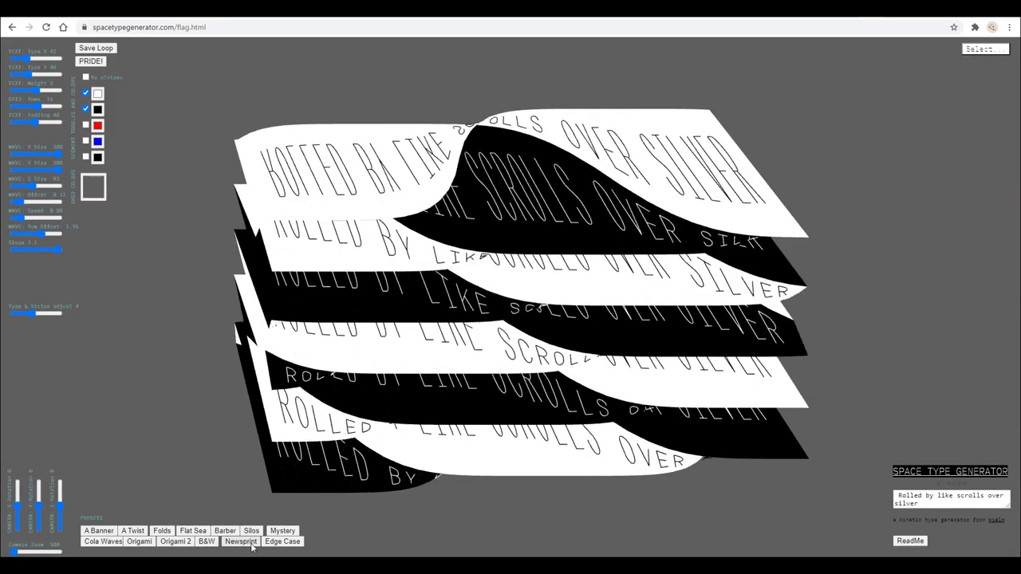
click(279, 542)
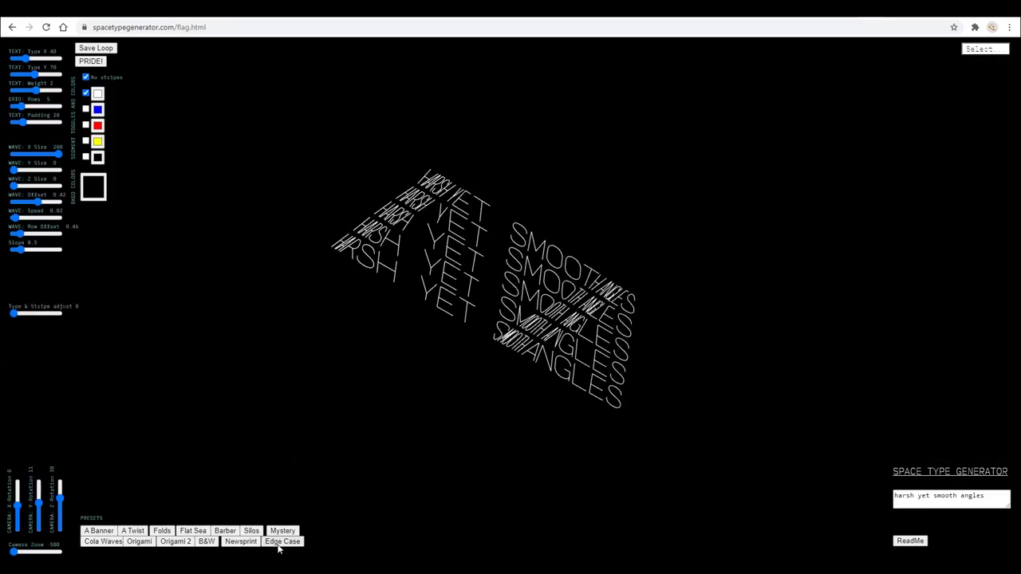
click(986, 49)
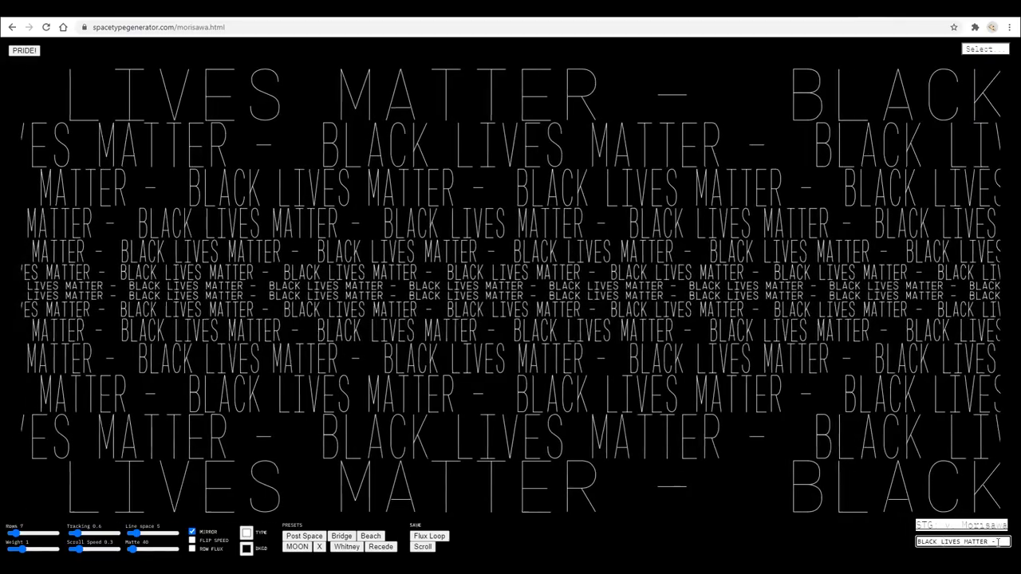
- Replace the Morisawa text with PANTER VISION
drag(942, 542, 748, 534)
text(PANTER V)
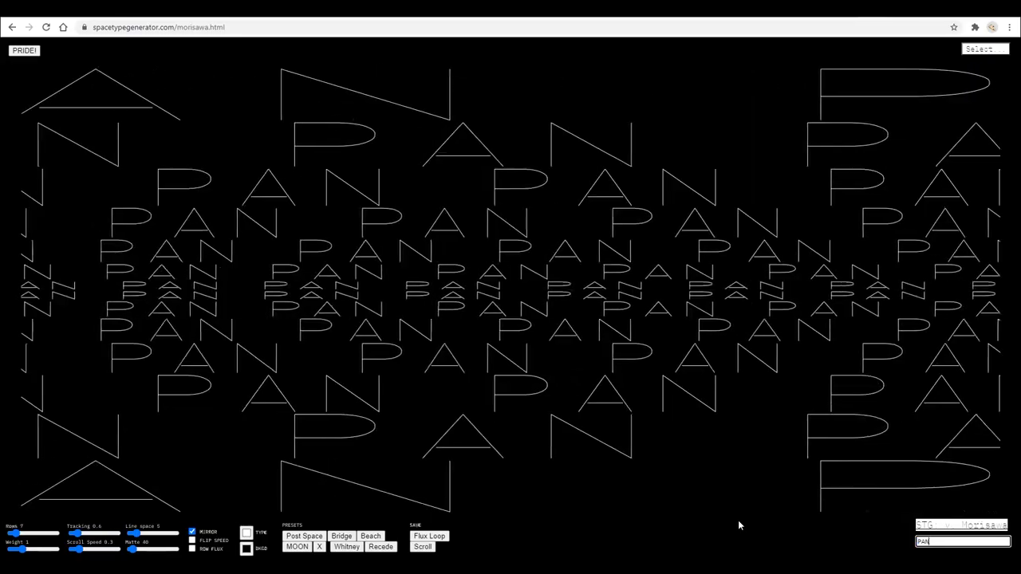
text(ISION)
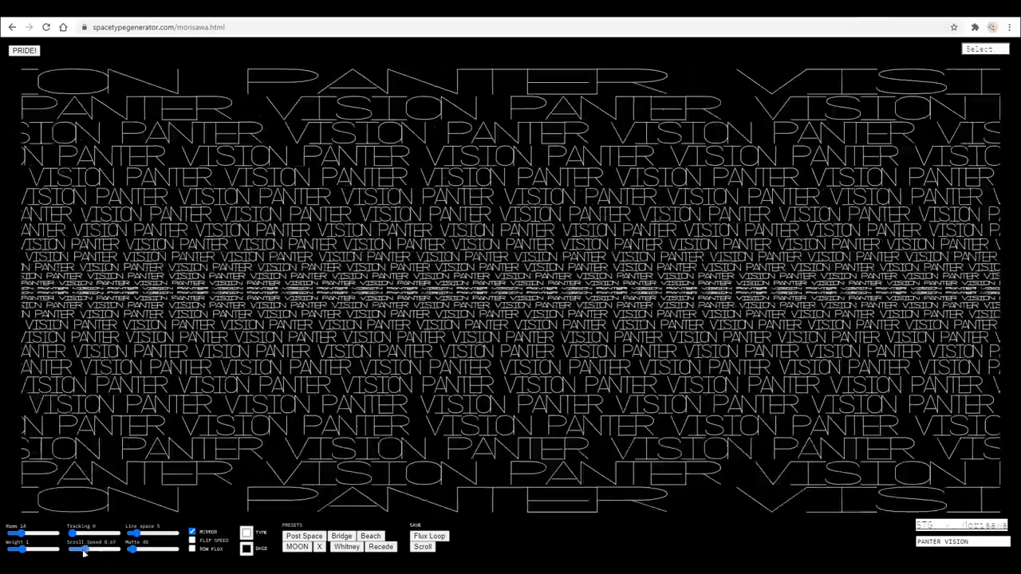
- Slightly slow the scroll speed and widen the line spacing of the PANTER VISION rows
drag(83, 552, 82, 552)
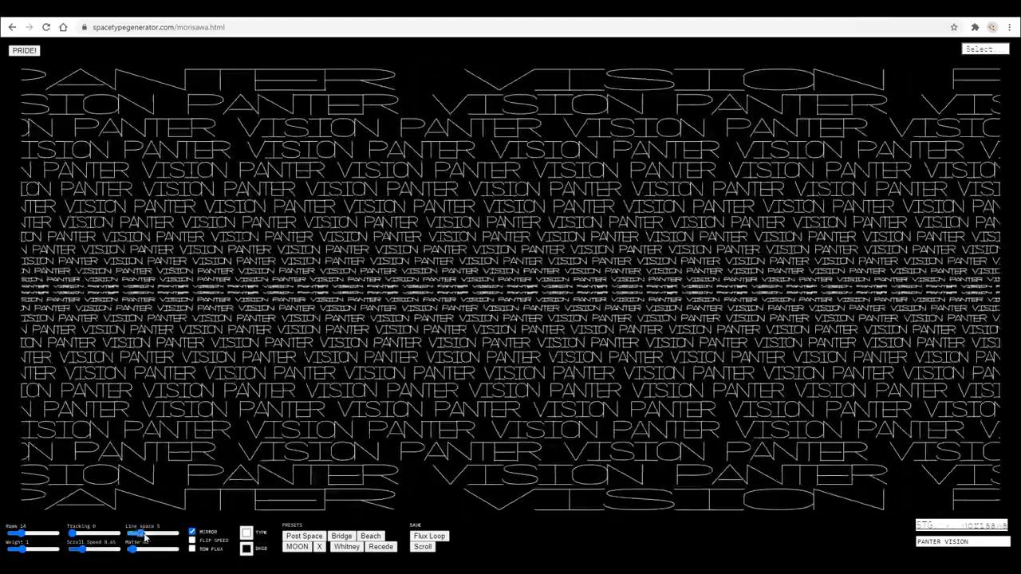
drag(143, 534, 176, 534)
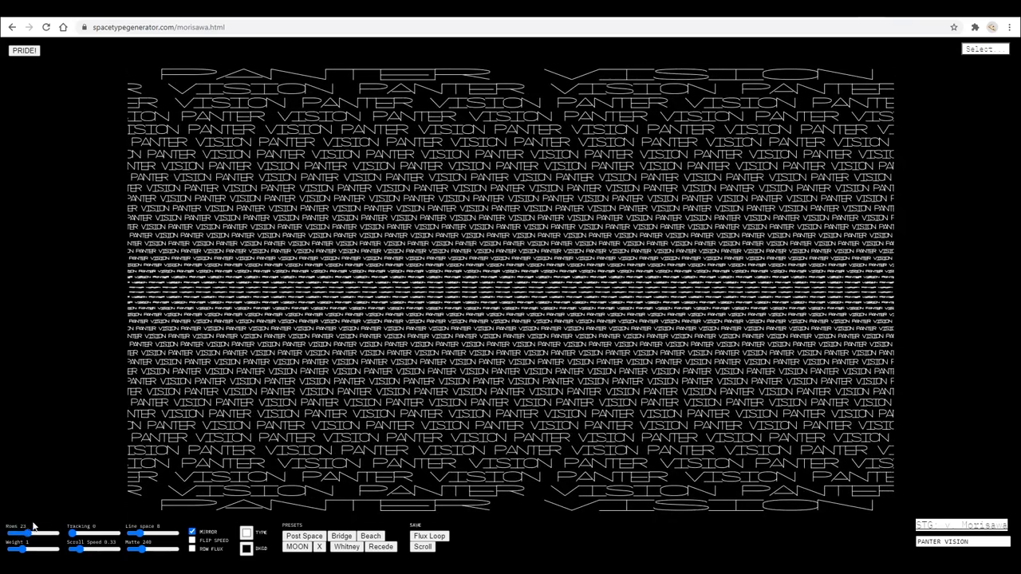
- Try the POST * SPACE and bridge presets, cancel a looped GIF, then load Recede
click(304, 536)
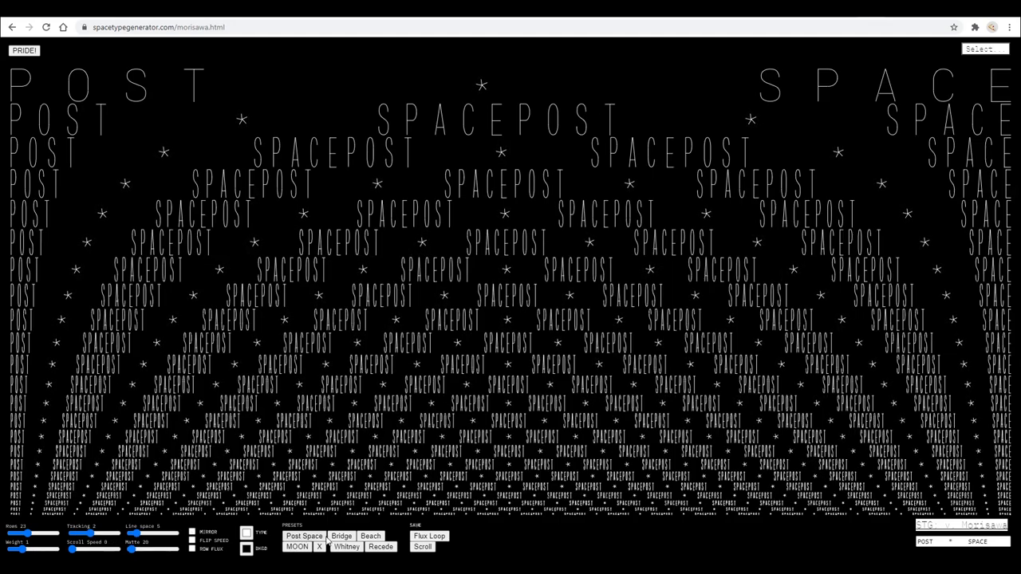
click(340, 536)
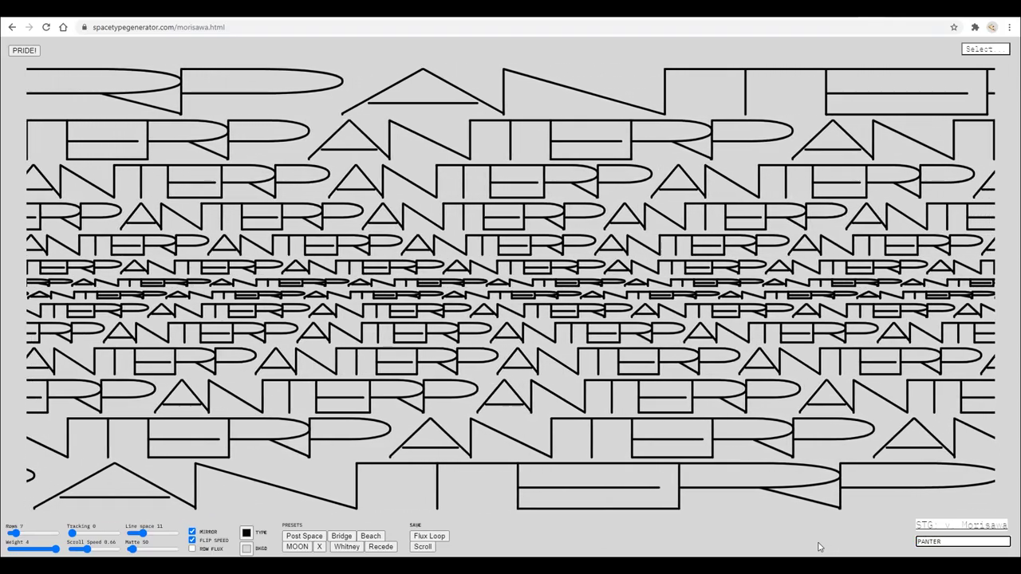
click(440, 538)
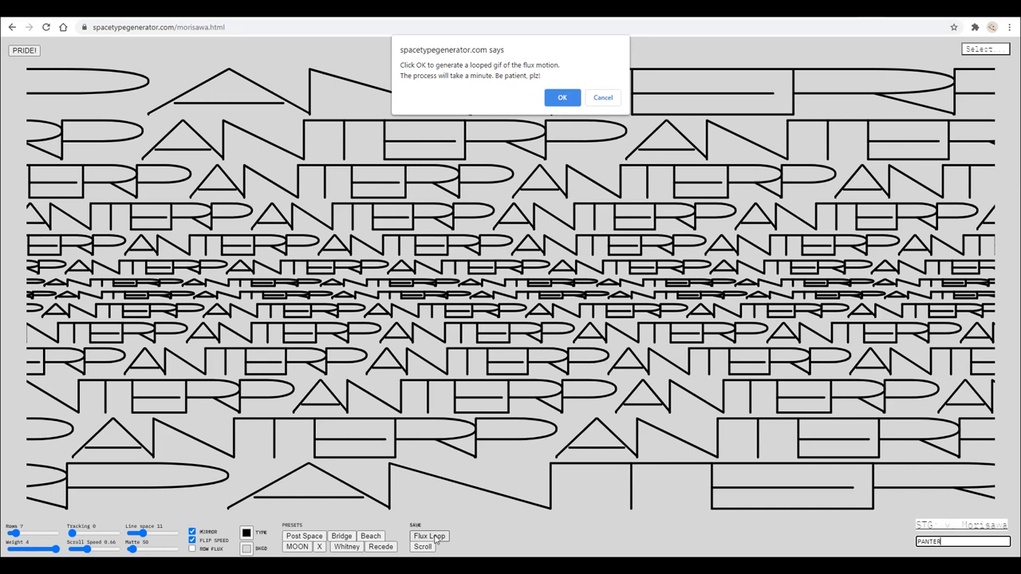
click(604, 97)
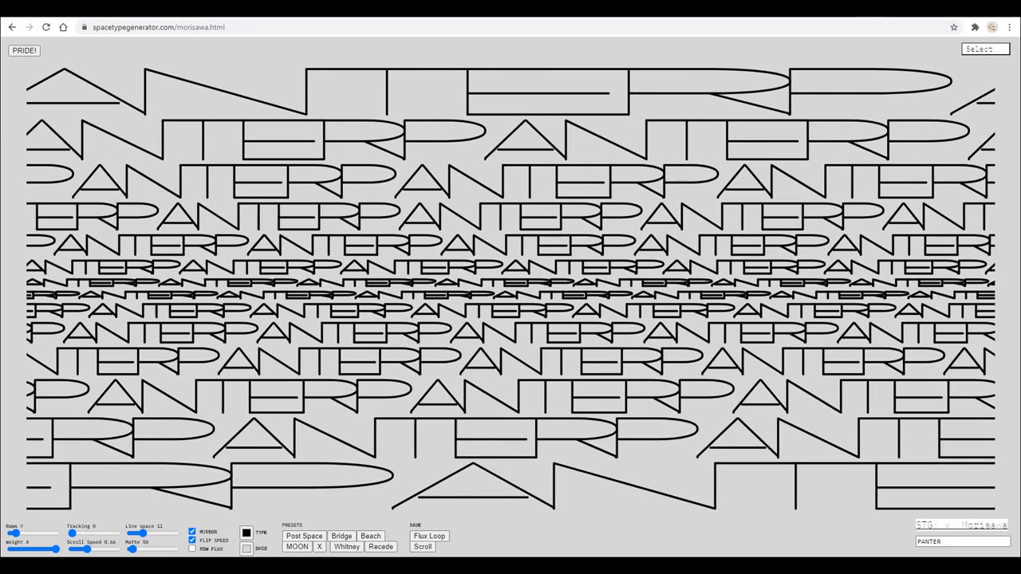
click(383, 548)
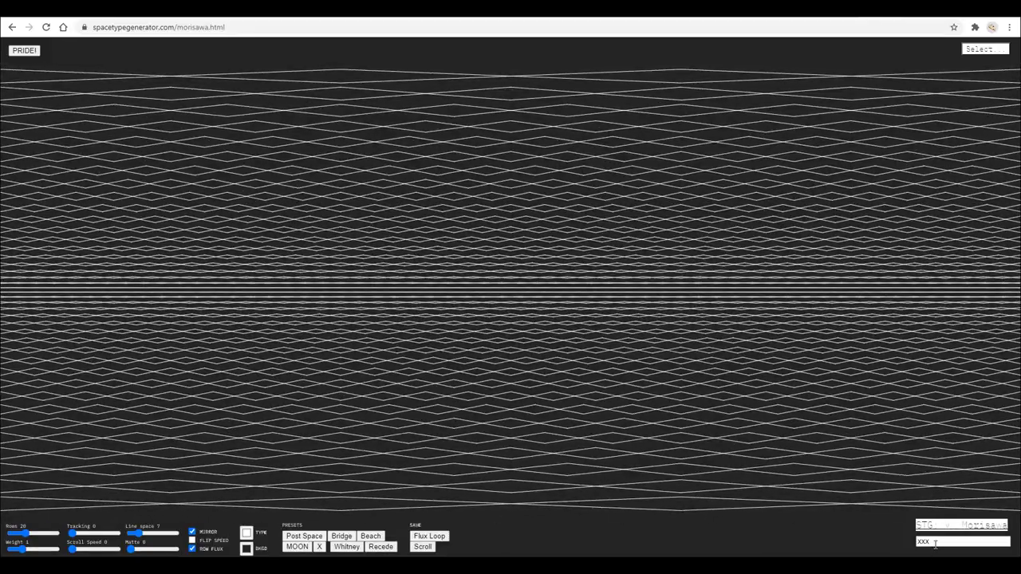
- Replace the xxx text with trial letters M, u, s, z and s, ending on o
drag(941, 541, 892, 542)
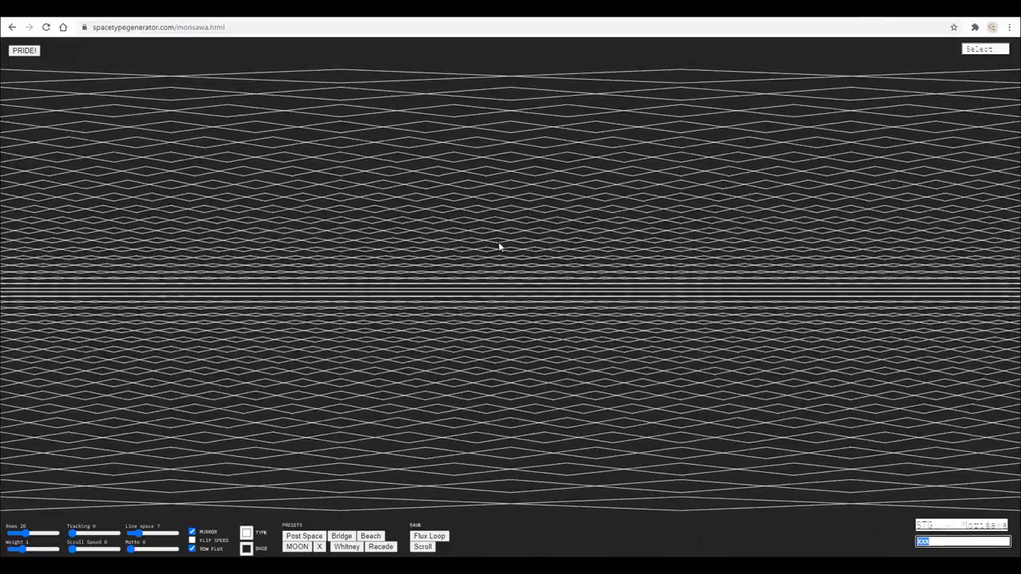
text(M)
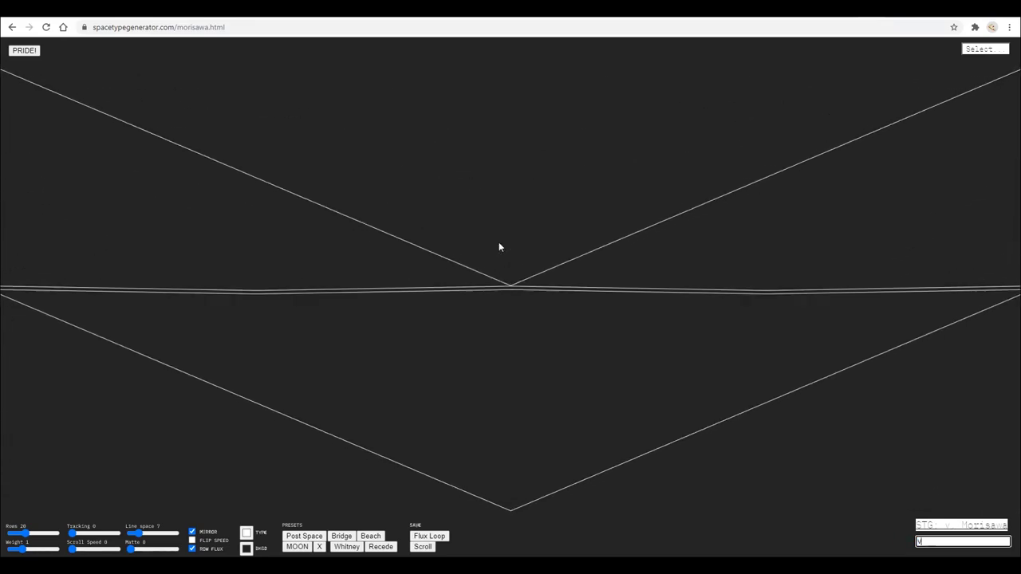
key(BackSpace)
text(u)
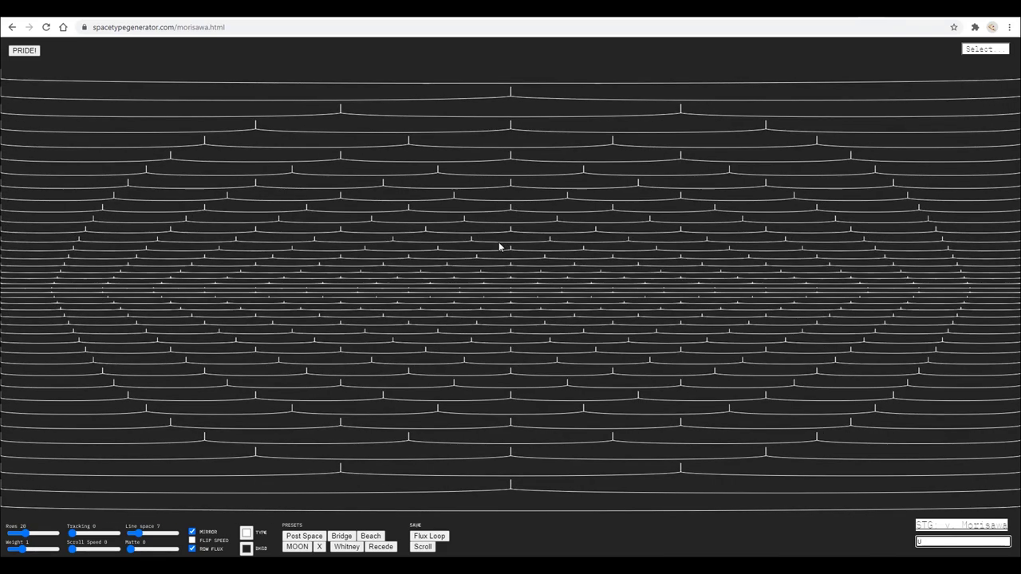
key(BackSpace)
text(s)
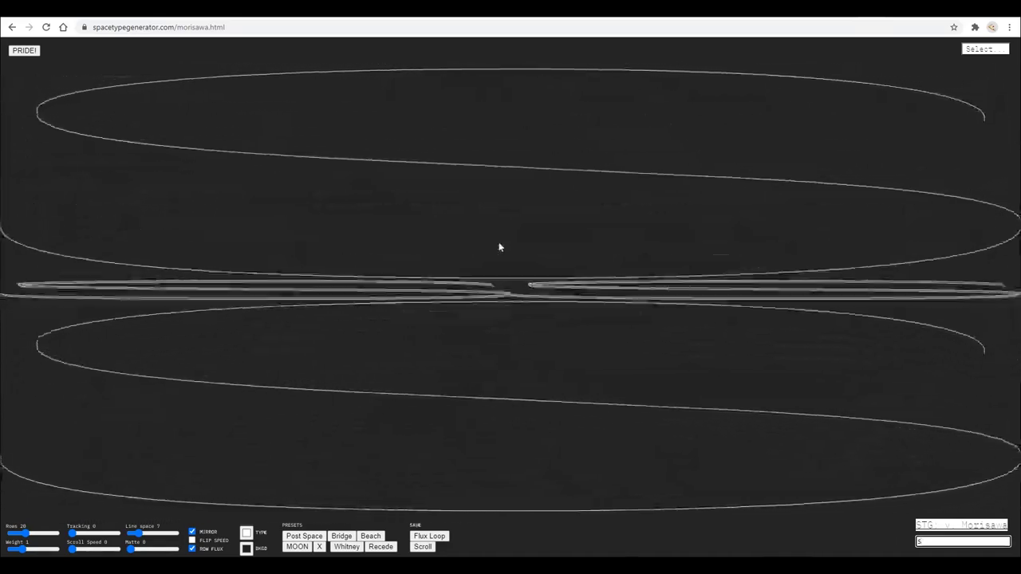
key(BackSpace)
text(z)
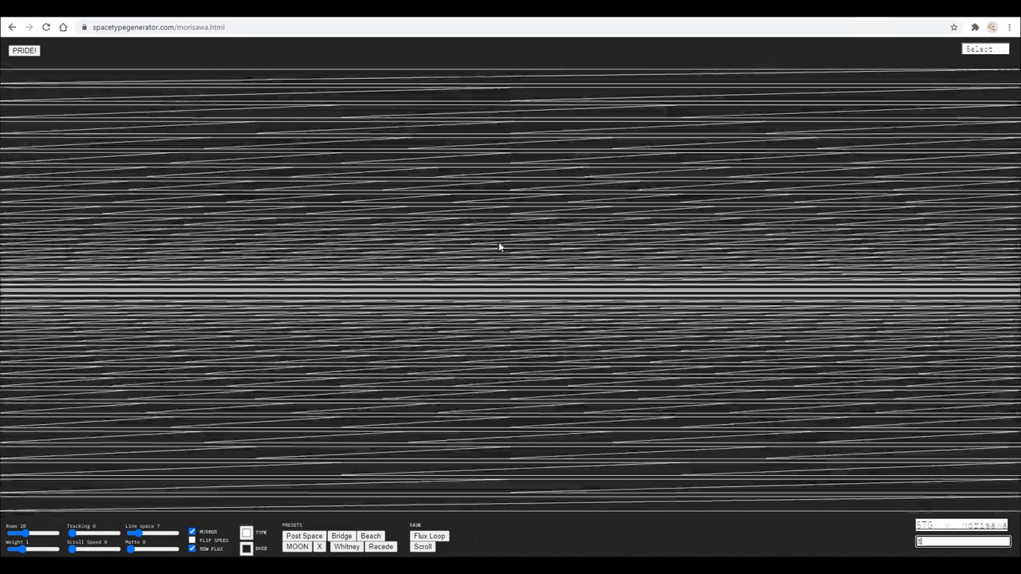
key(BackSpace)
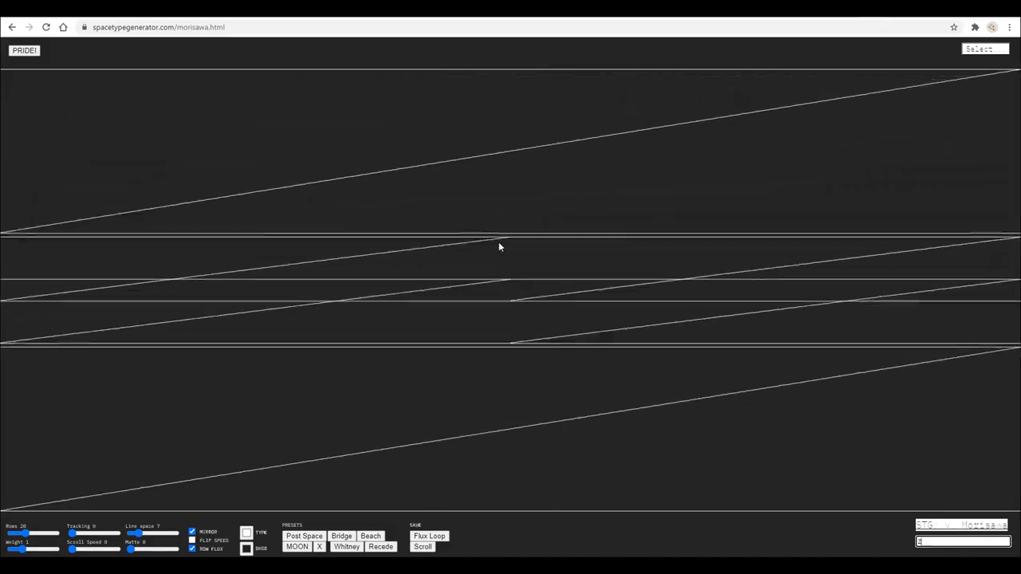
text(s)
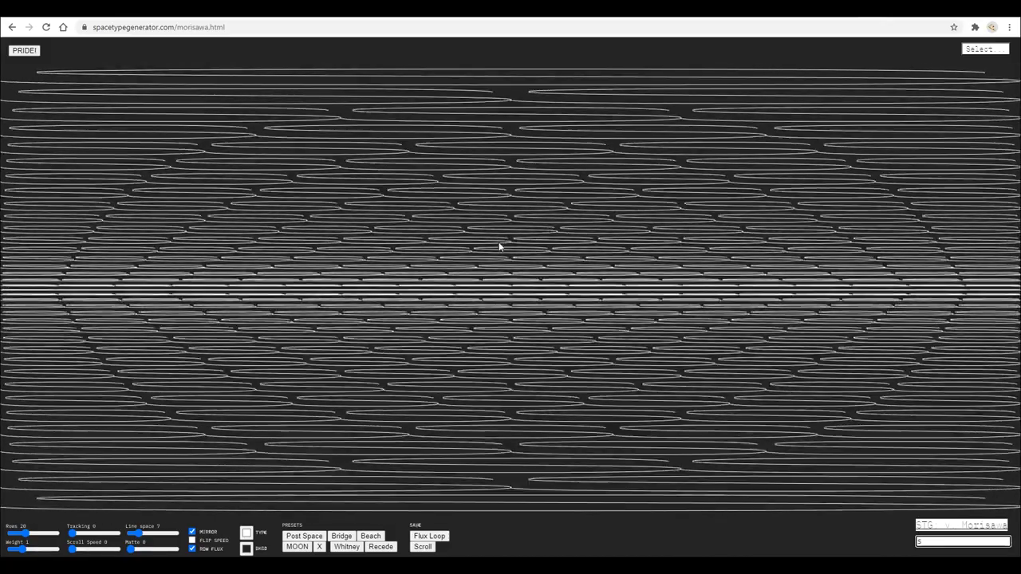
key(BackSpace)
text(o)
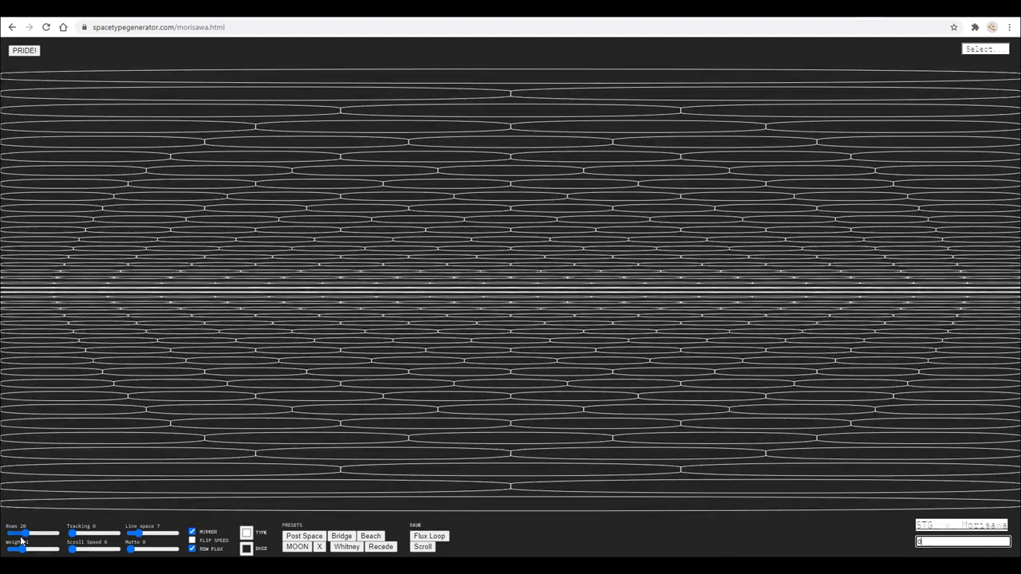
- Change the row count to enlarge the ellipses, disable mirroring, keep row flux on, and enable flip speed
drag(24, 534, 157, 553)
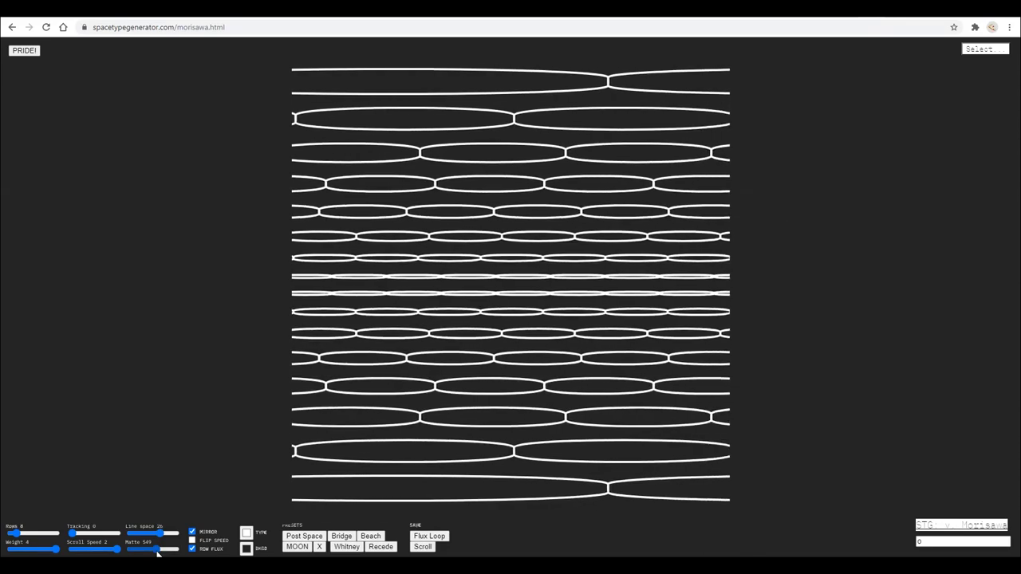
click(191, 532)
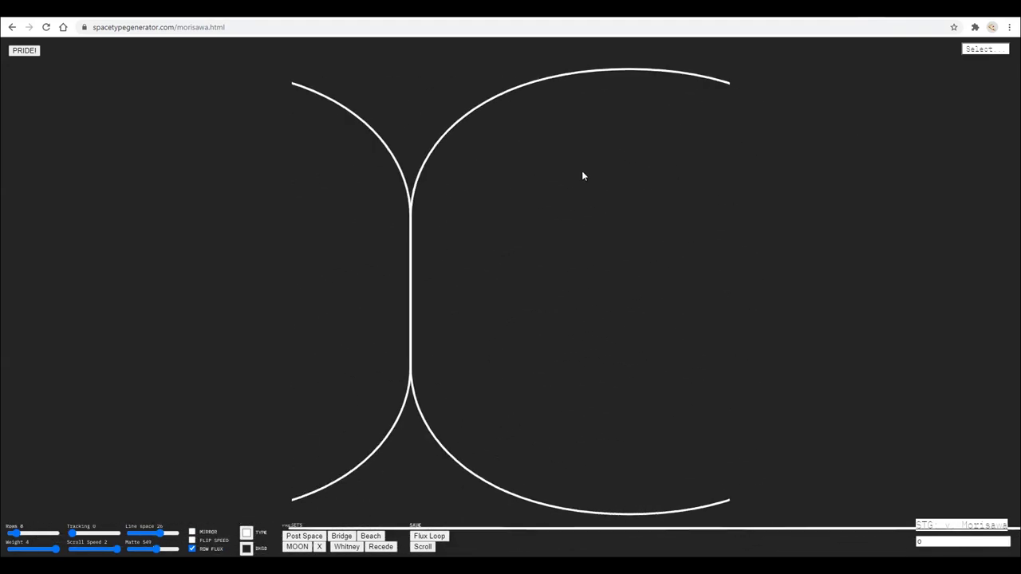
click(192, 549)
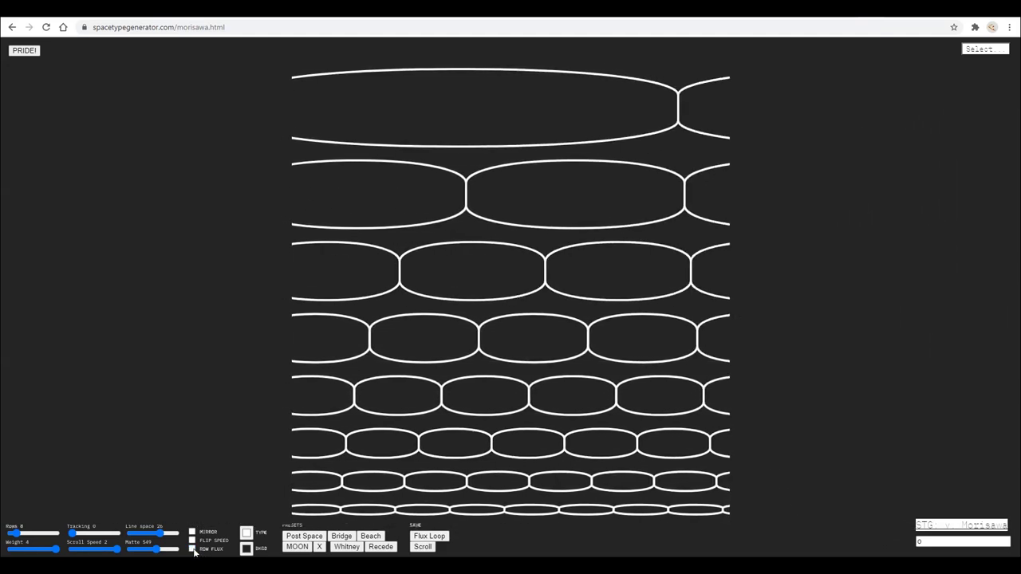
click(192, 549)
click(192, 541)
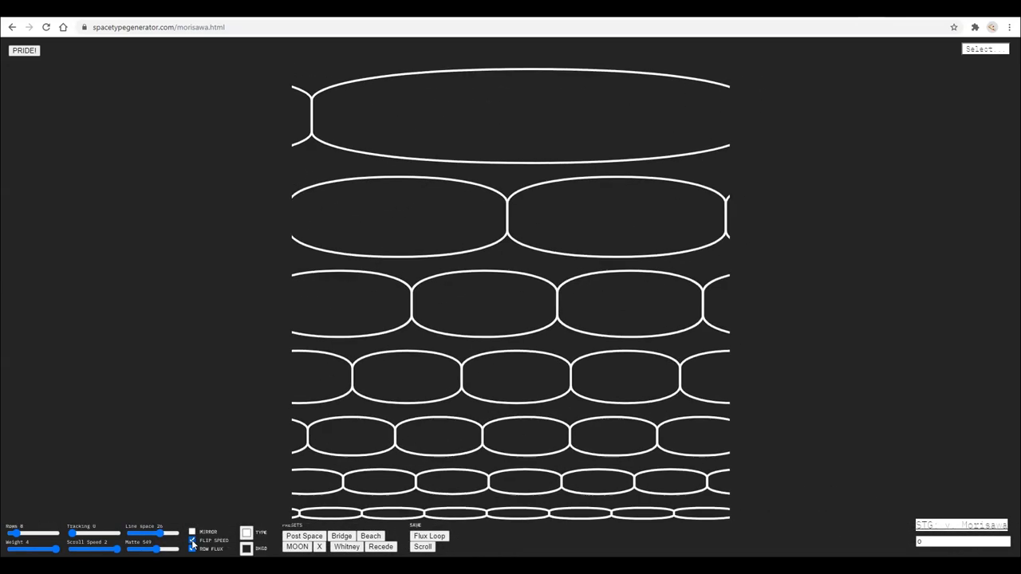
- Try the X, MOON and Whitney presets, then switch to Cascade mode
click(319, 547)
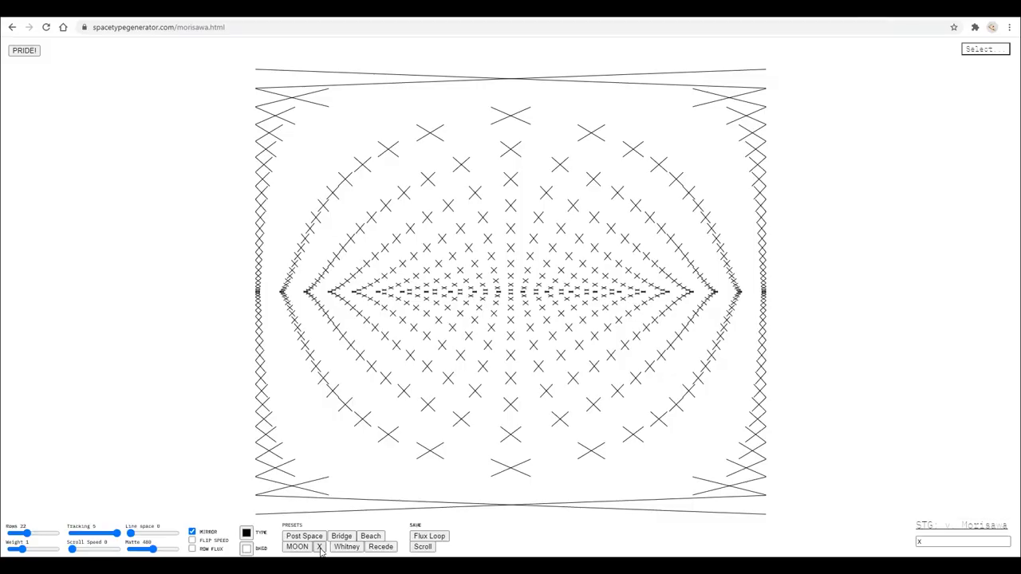
click(296, 548)
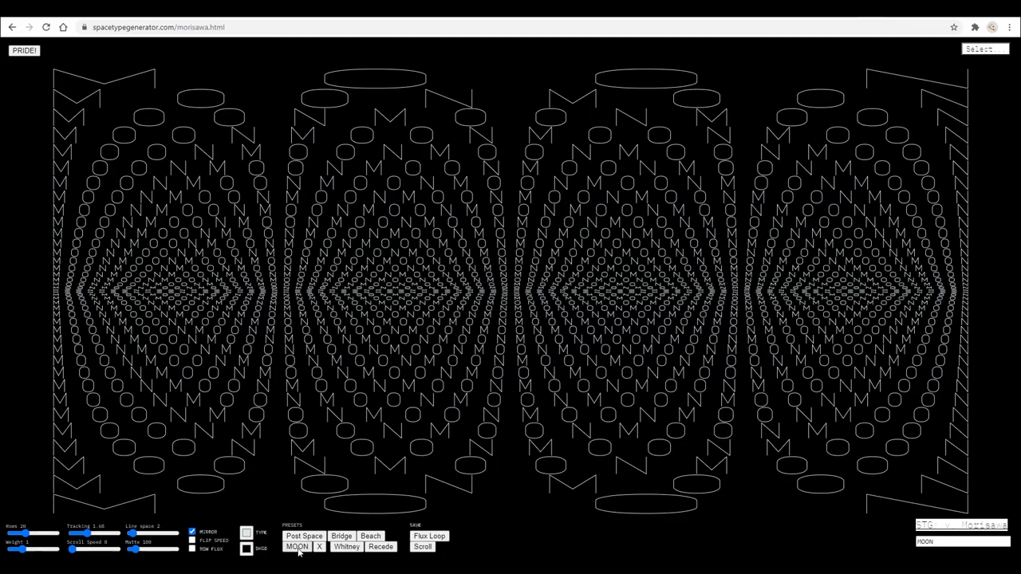
click(361, 549)
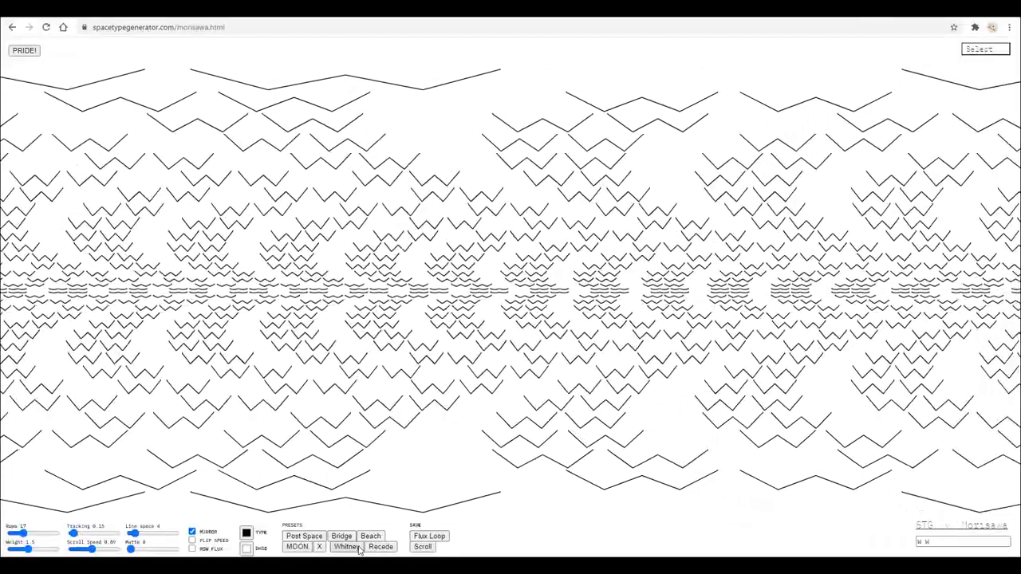
click(1002, 49)
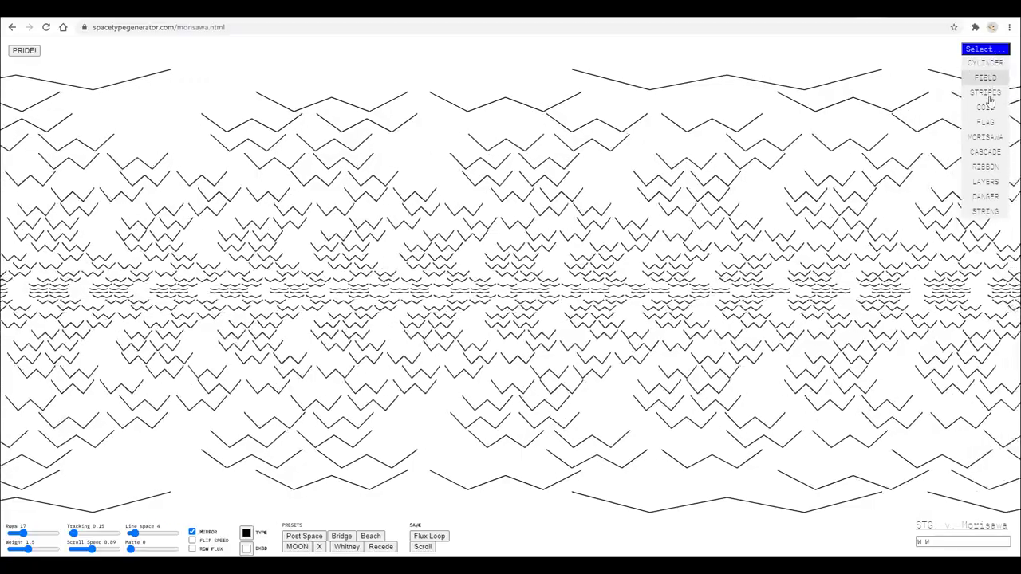
click(993, 152)
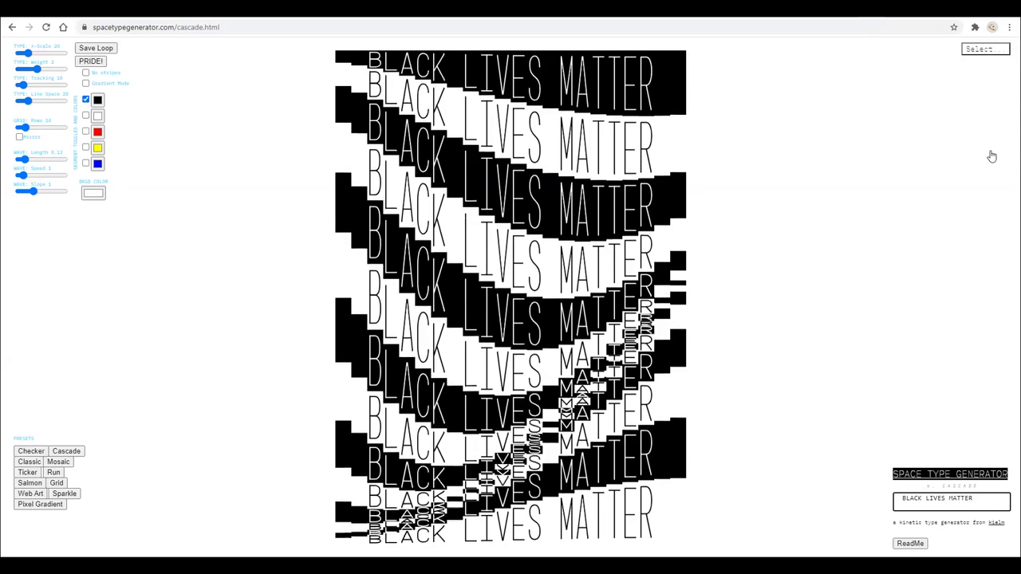
- Apply the Checker preset, then the blue Cascade preset
click(33, 454)
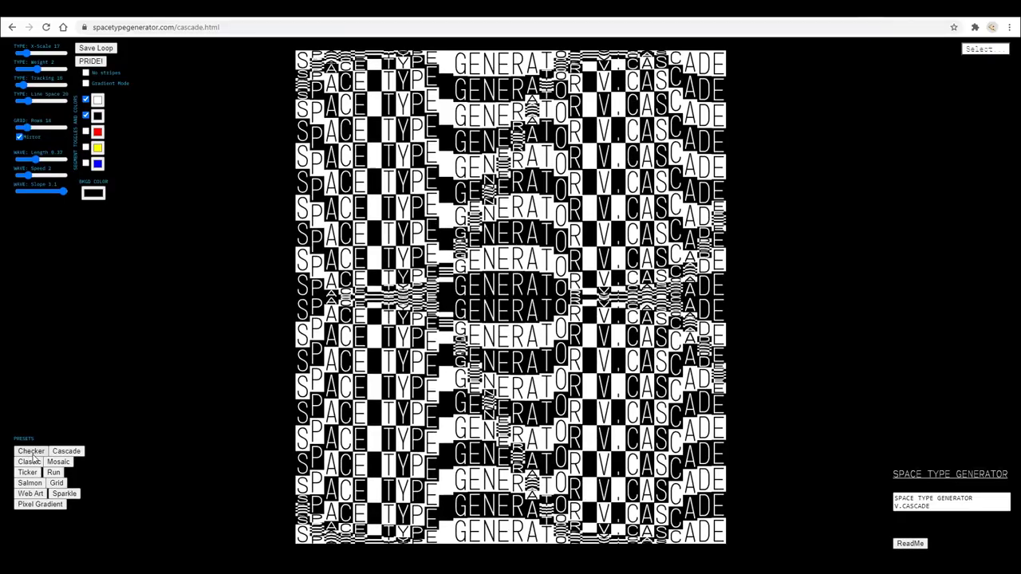
click(67, 453)
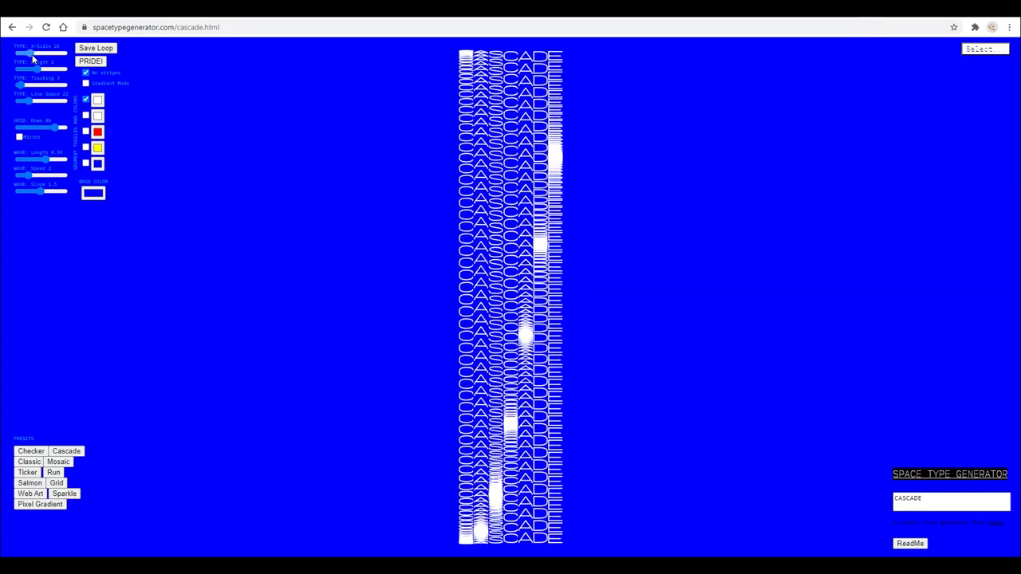
- Raise the X-Scale, reduce the line spacing, and slow the wave speed of the CASCADE text
mouse_move(45, 59)
mouse_down()
mouse_move(71, 69)
mouse_move(53, 70)
mouse_up()
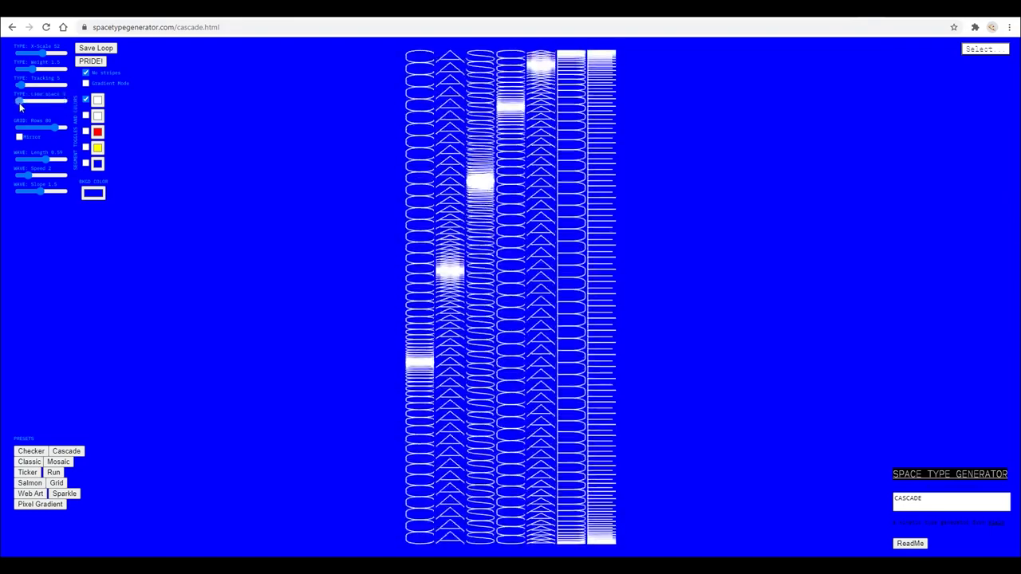
drag(60, 106, 4, 106)
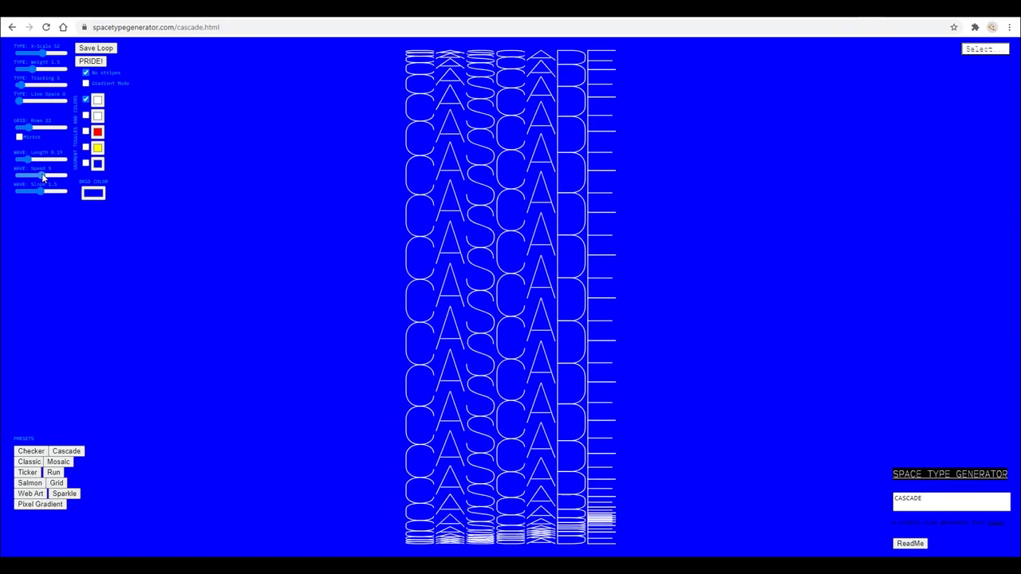
drag(41, 176, 29, 193)
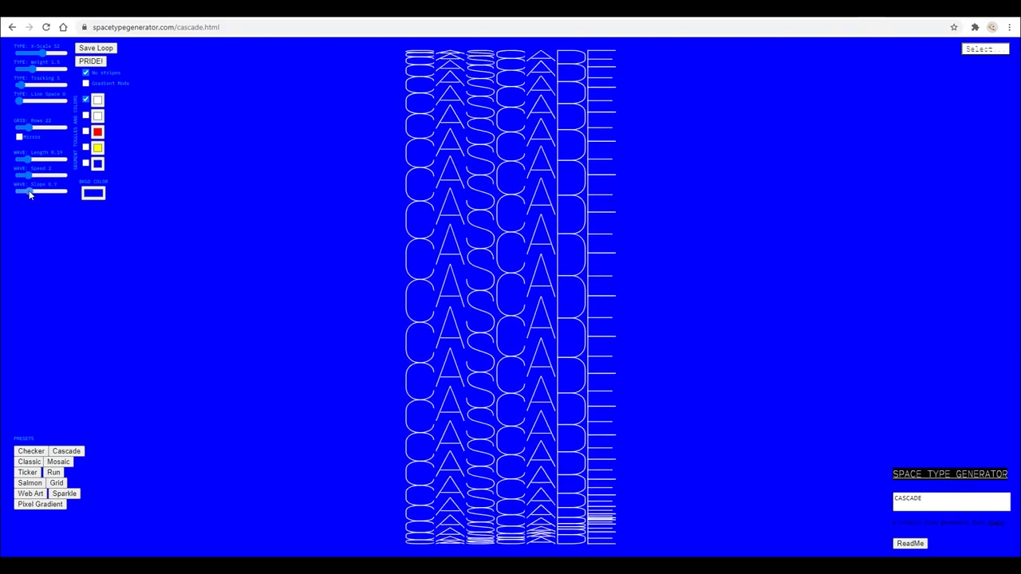
- Lower the wave slope slightly, then step through Cascade presets via Salmon, ending on Grid
click(24, 191)
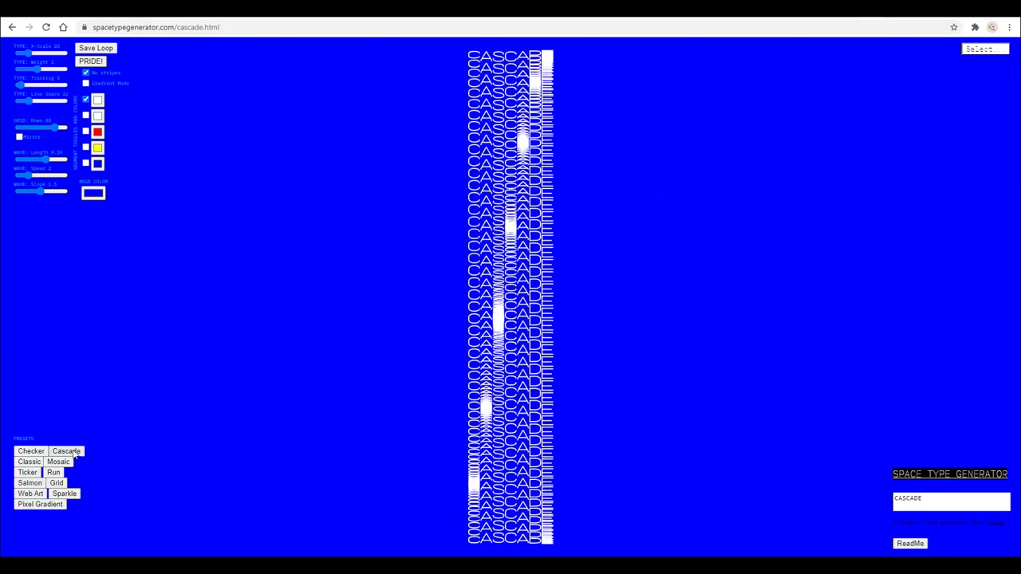
click(39, 465)
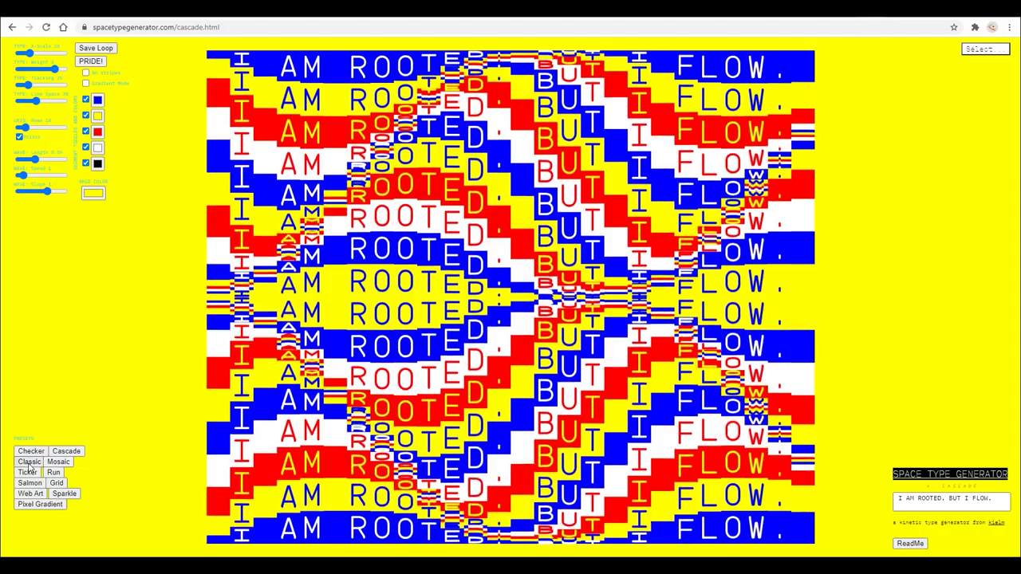
click(52, 465)
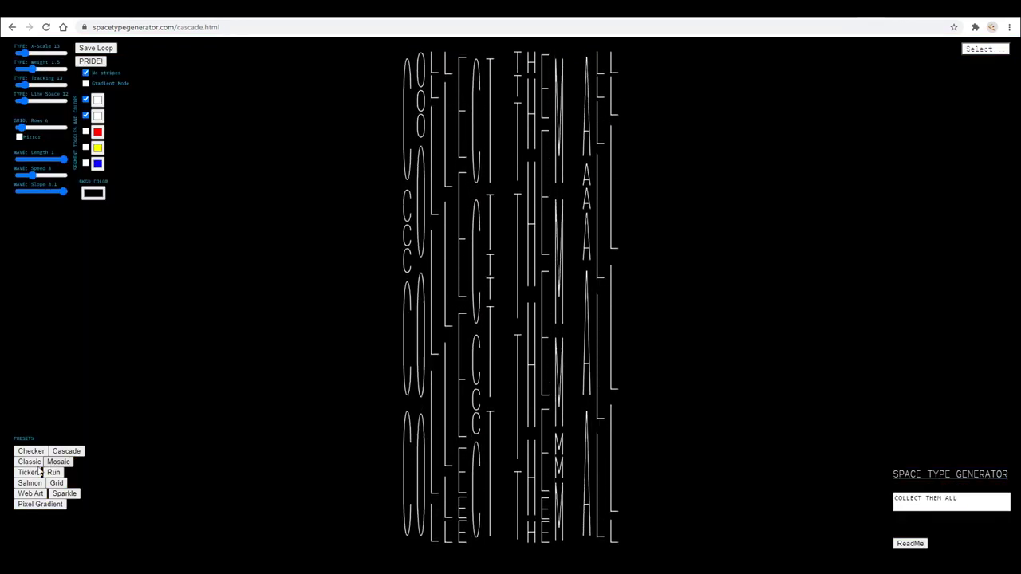
click(34, 474)
click(52, 474)
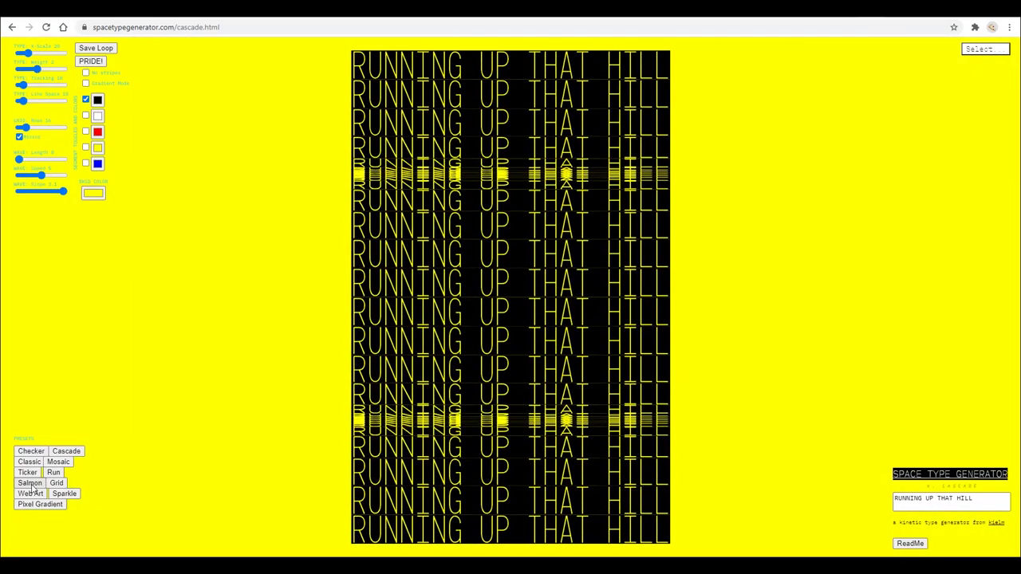
click(29, 484)
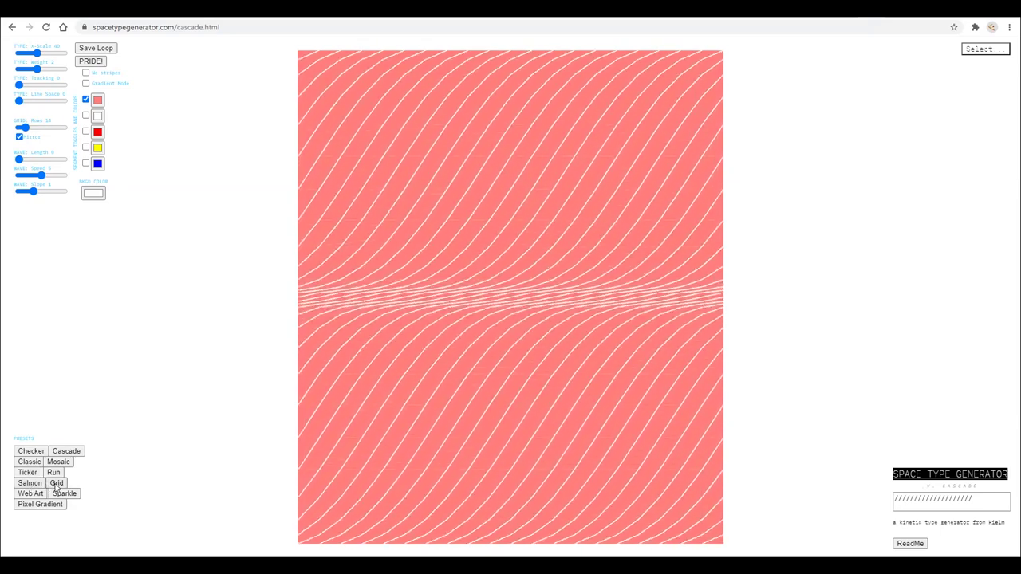
click(56, 483)
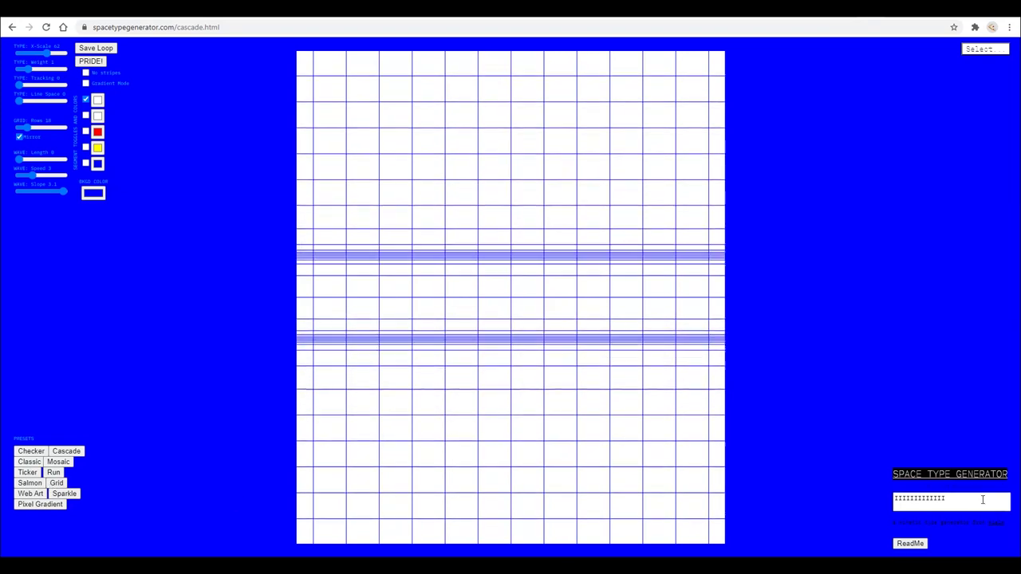
- Try the Grid text as 'Mvvvvvvvvvv', then as 'PPPPPPPPPPPP'
drag(982, 499, 797, 475)
text(M)
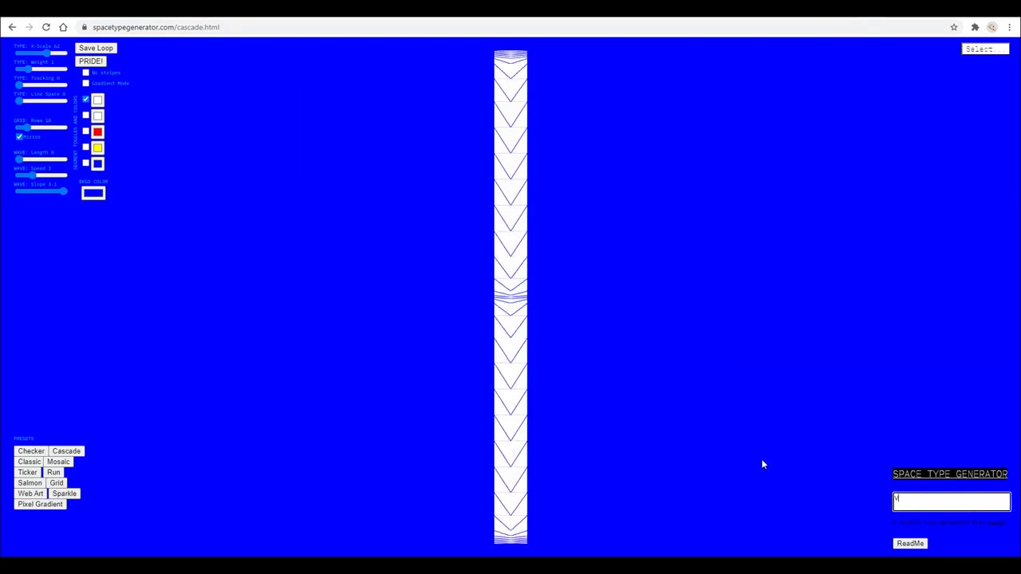
text(vvvvv)
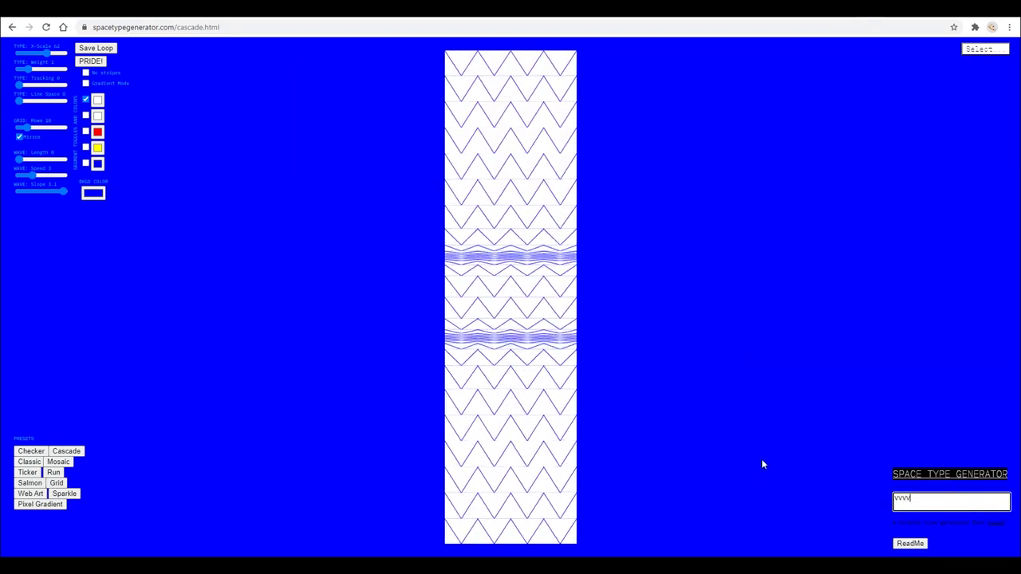
text(vvvvv)
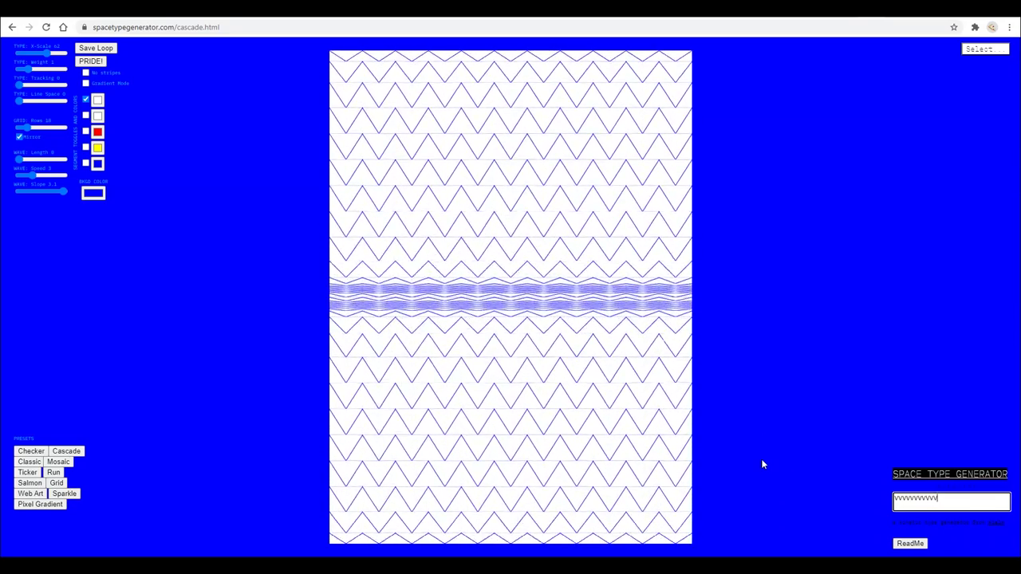
double_click(922, 497)
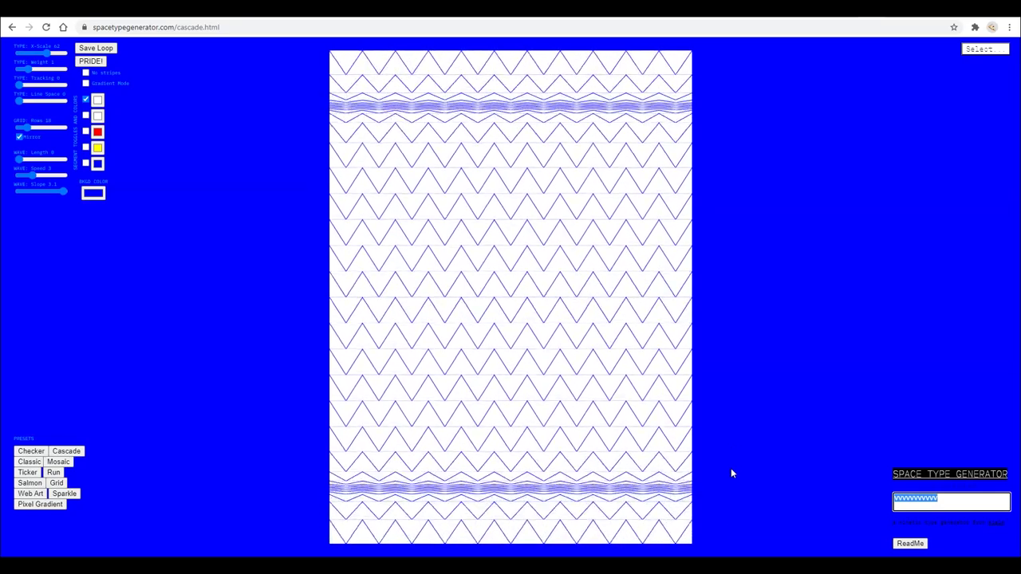
text(PPPPPPPPPPPPP)
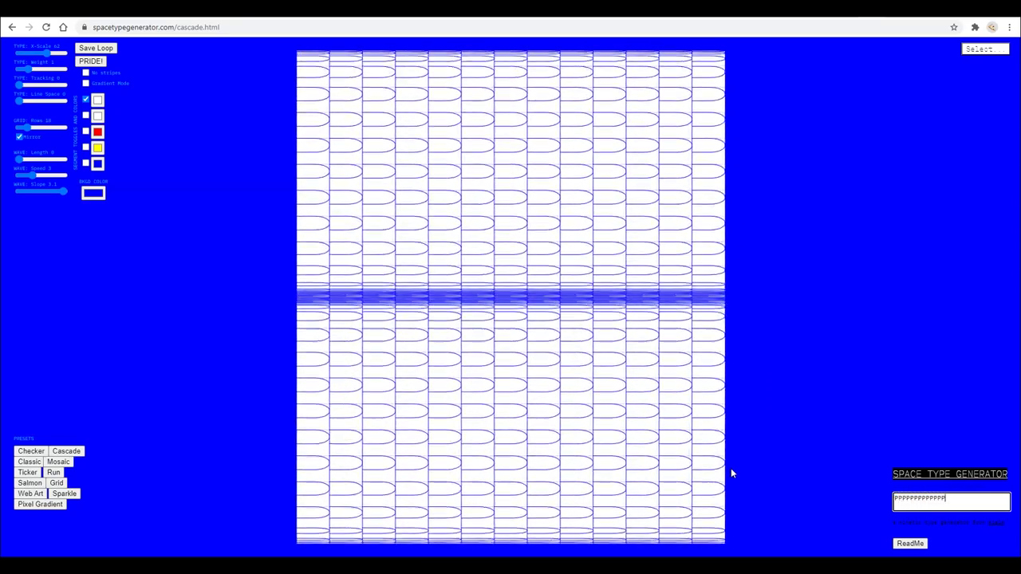
- Change the text to PANTER, then switch to the full-width multicoloured PRIDE! gradient
key(ctrl+a)
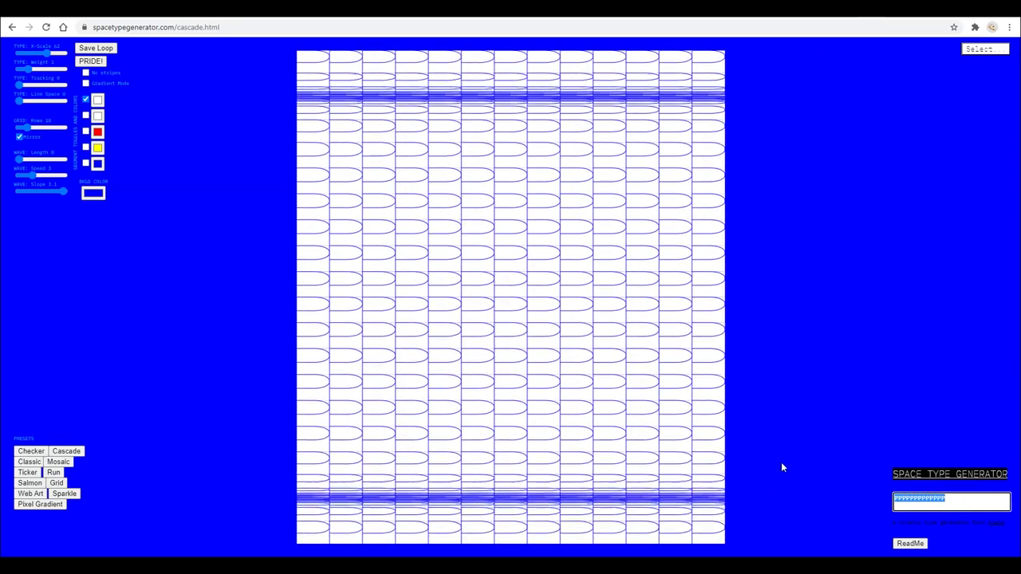
text(PANTER)
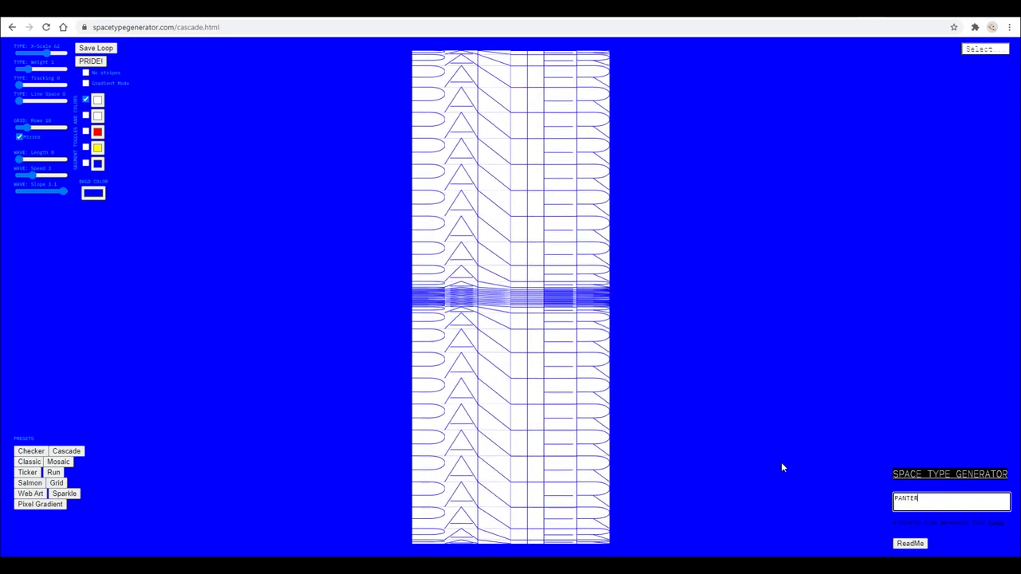
click(71, 494)
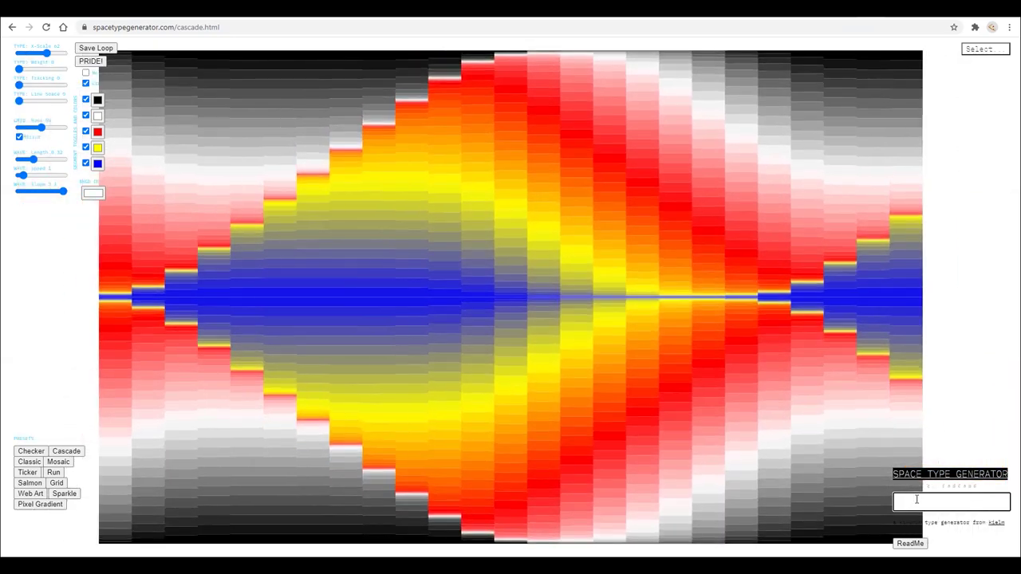
- Briefly type 'Pa', apply the Pixel Gradient preset and stretch the gradient wider
text(Pa)
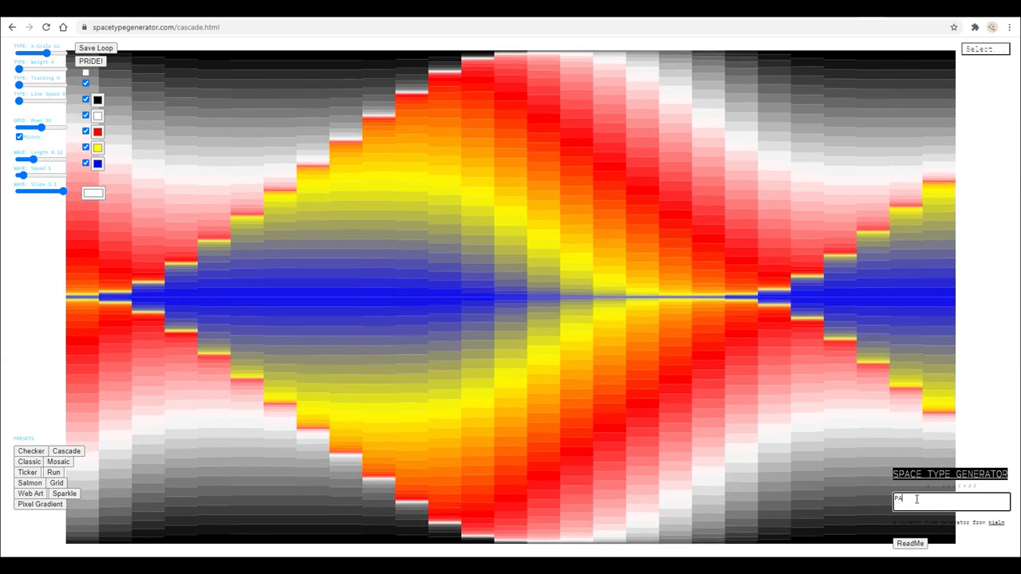
key(BackSpace)
key(BackSpace)
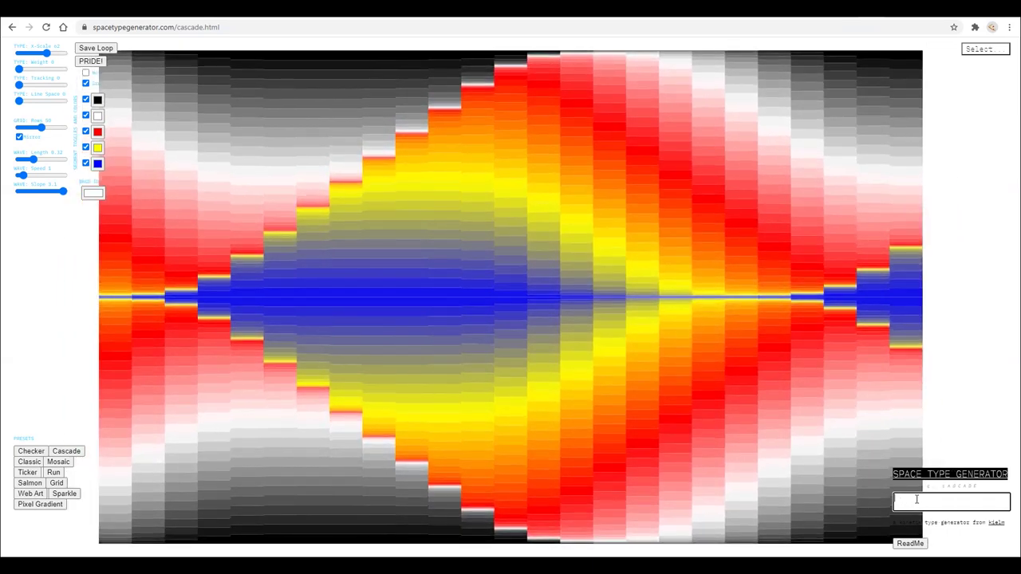
click(46, 505)
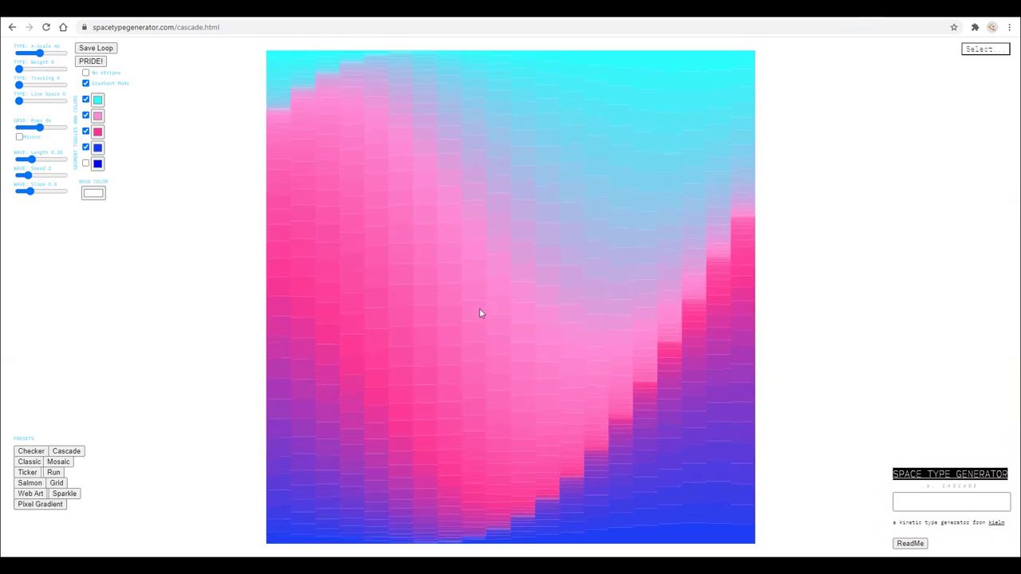
drag(39, 52, 64, 53)
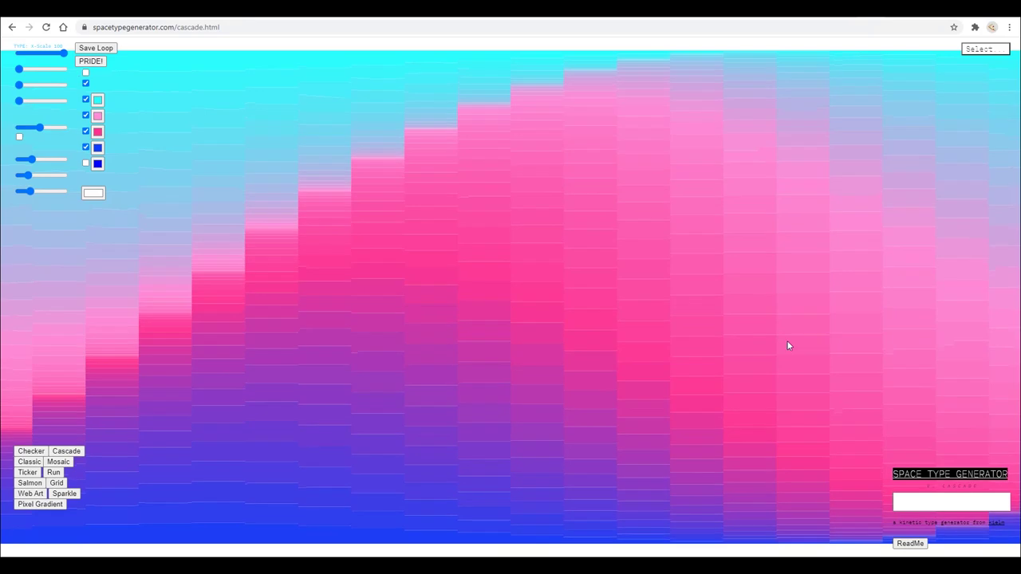
- Make the cascade type much heavier and steepen the Wave Slope, then reload Pixel Gradient
click(915, 497)
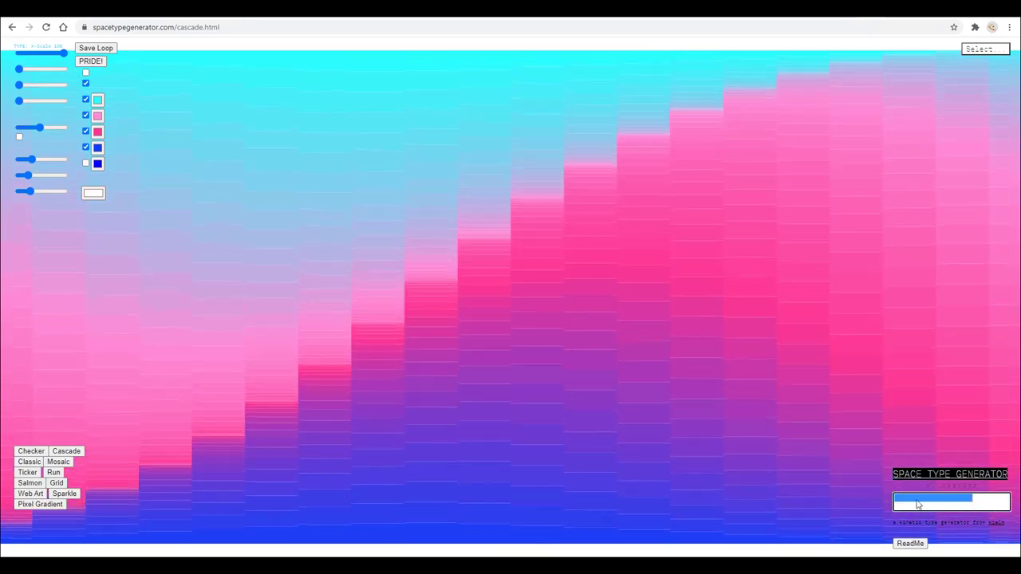
double_click(1005, 502)
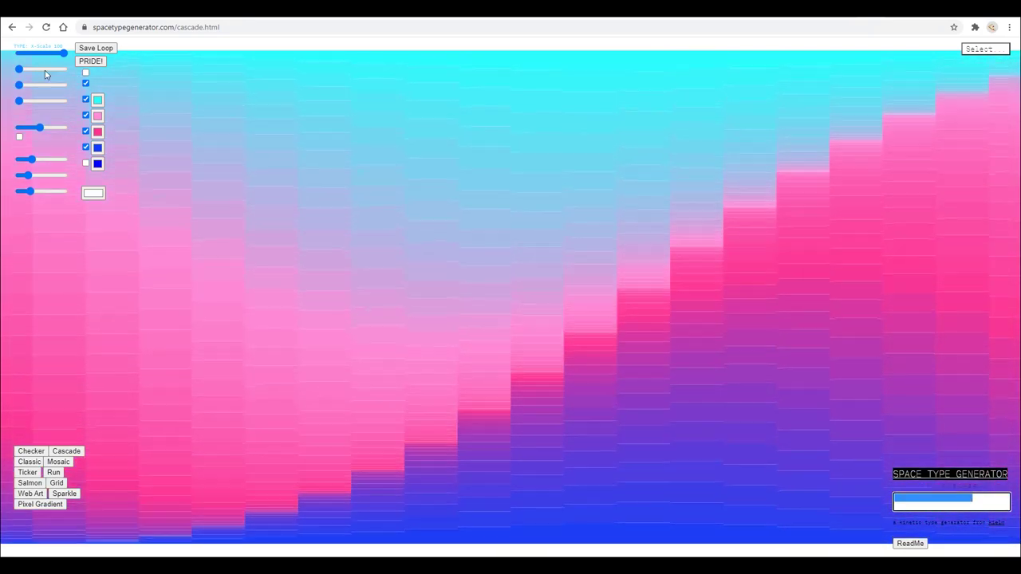
drag(17, 69, 54, 68)
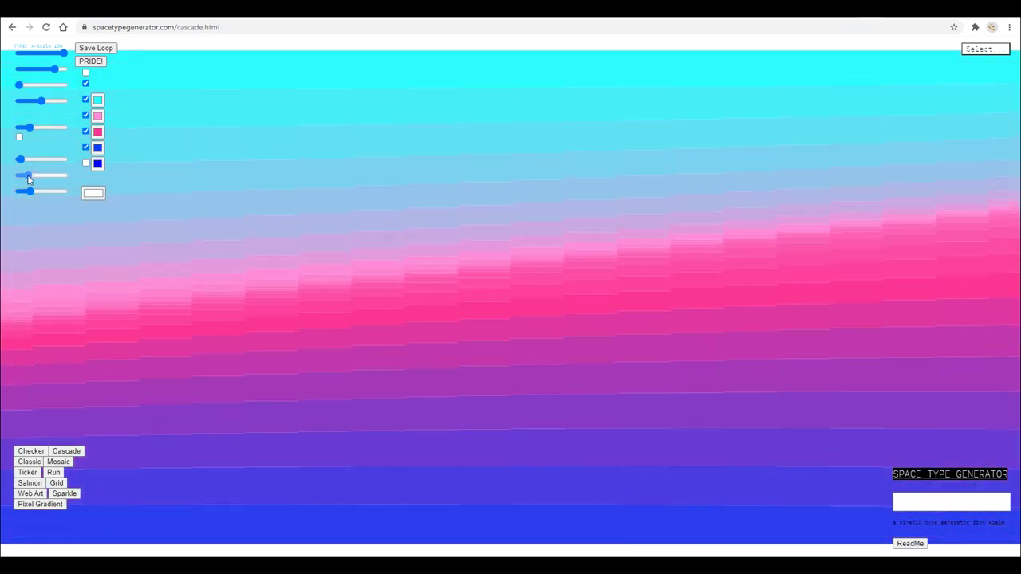
drag(29, 192, 54, 193)
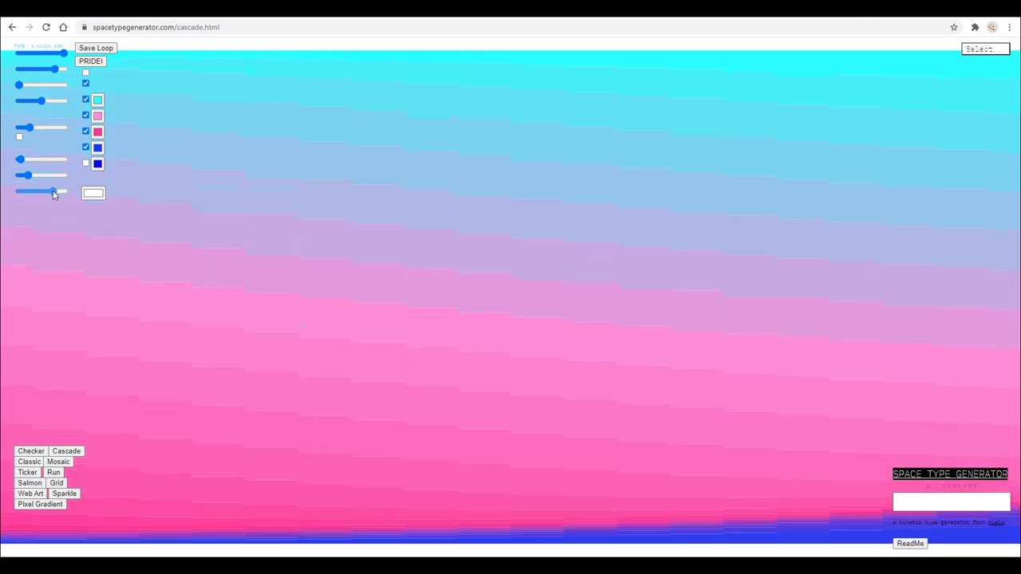
click(40, 504)
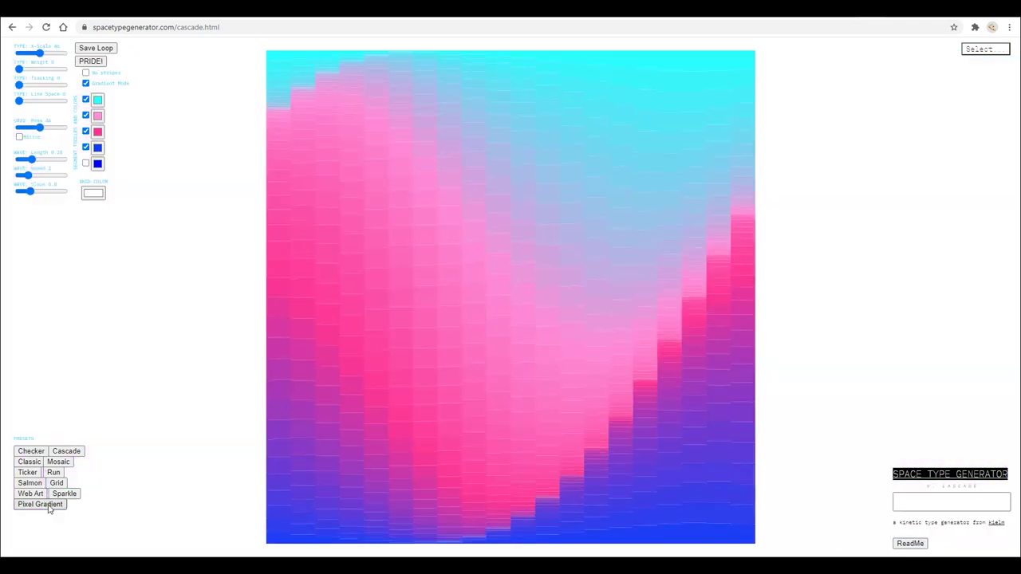
- Switch to Danger mode, then adjust its glitch Speed, Size and Columns sliders
click(997, 48)
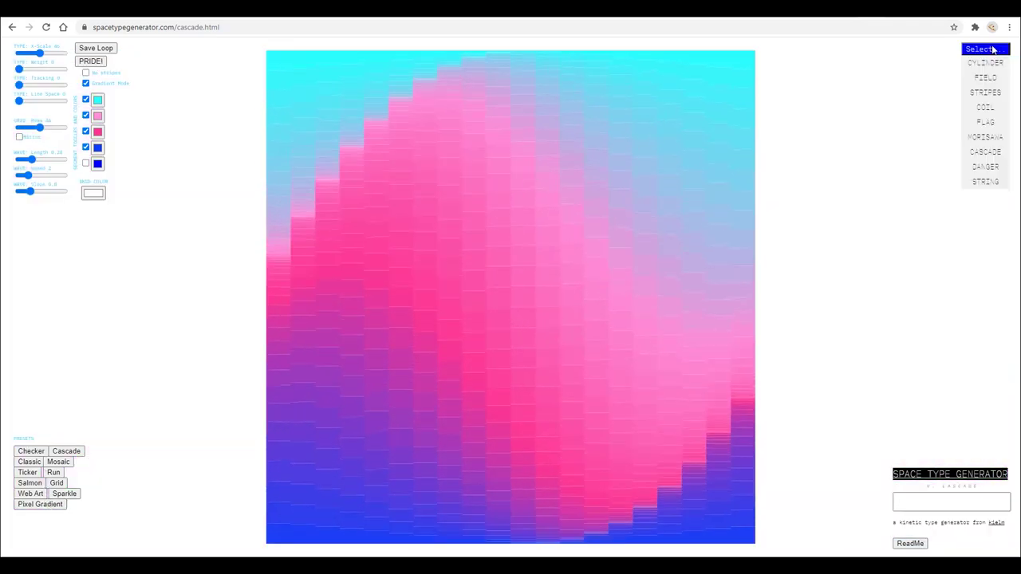
click(997, 169)
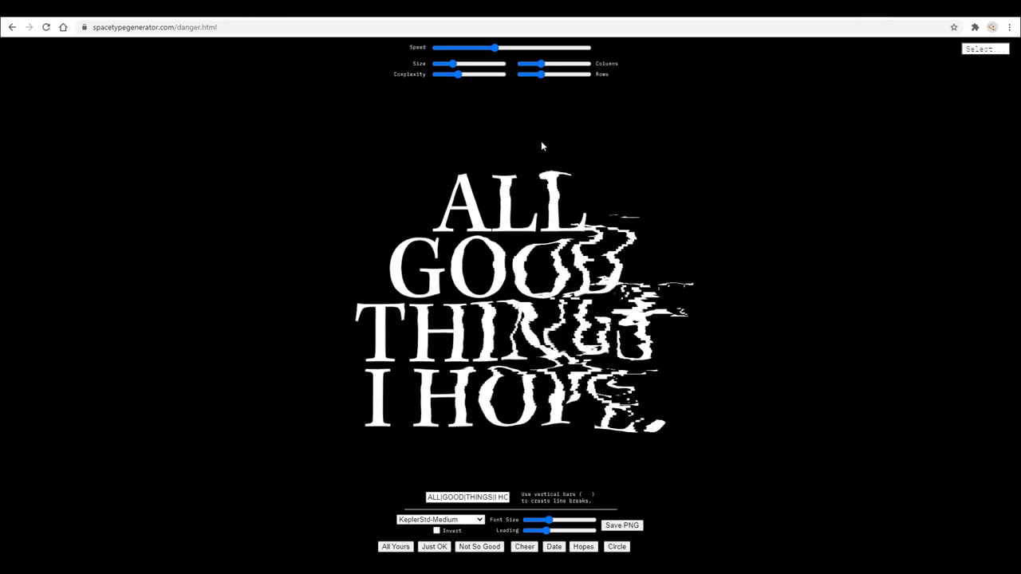
drag(495, 48, 536, 47)
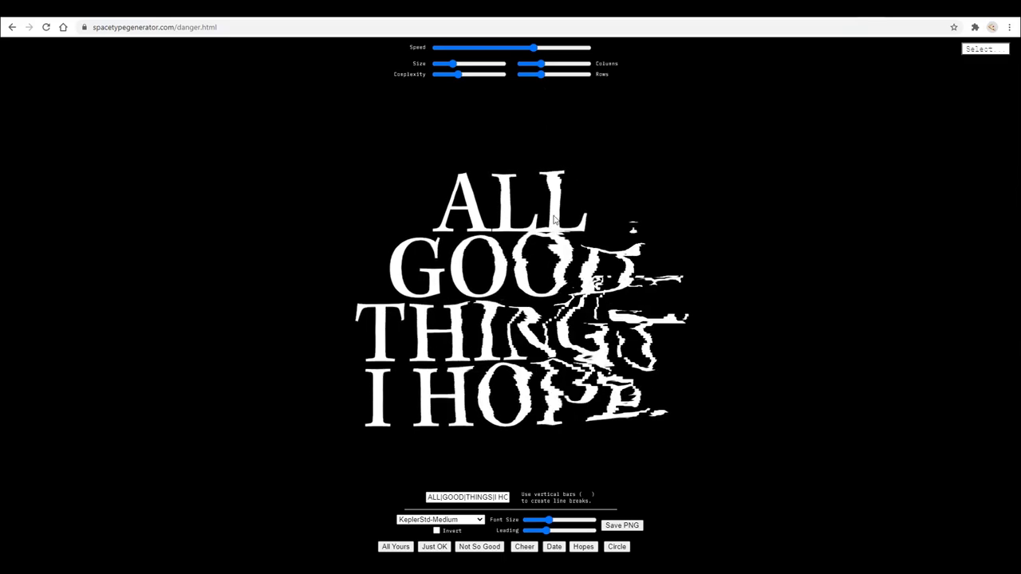
mouse_move(452, 64)
mouse_down()
mouse_move(487, 68)
mouse_move(435, 68)
mouse_up()
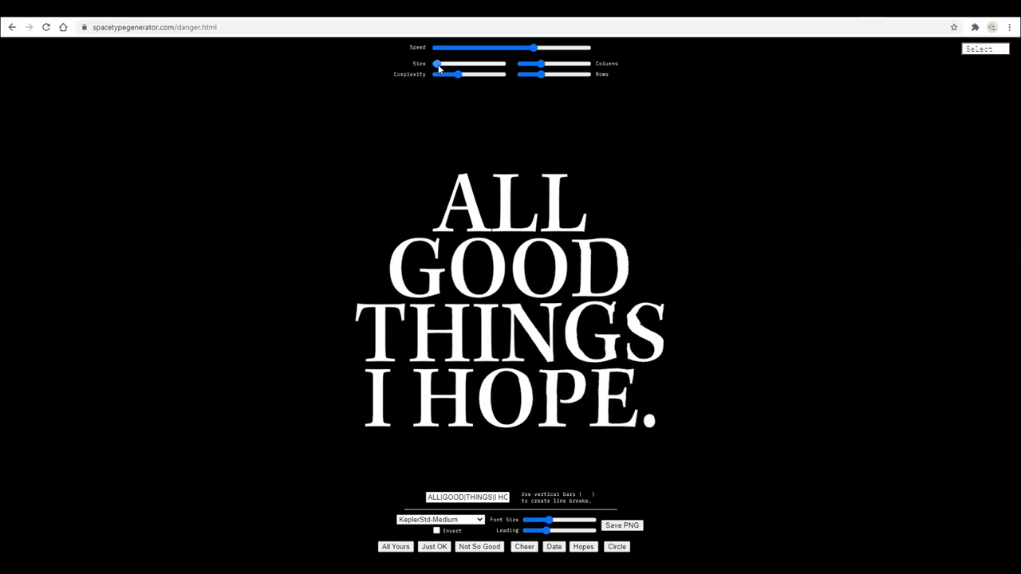
drag(442, 65, 483, 91)
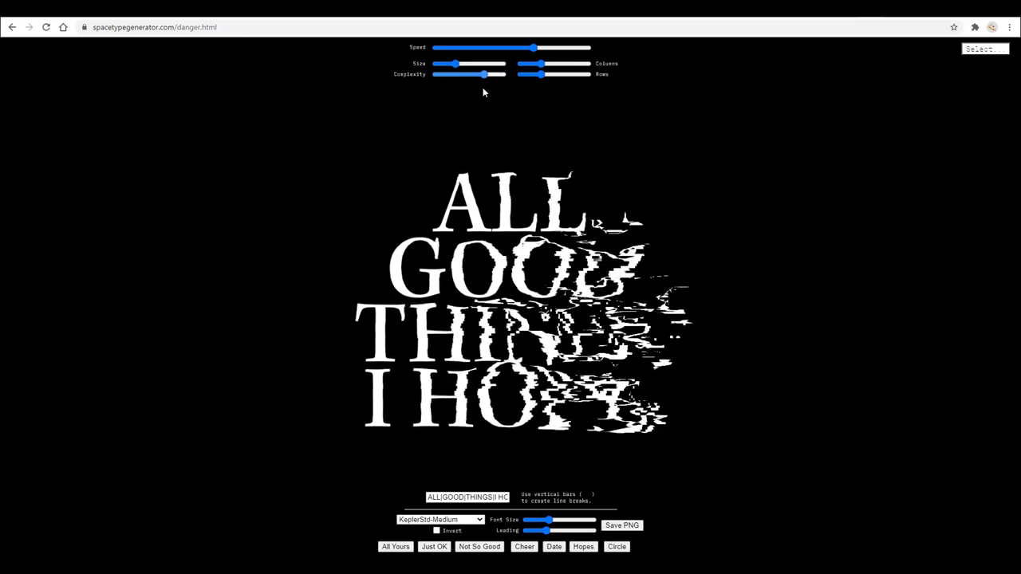
drag(539, 65, 568, 68)
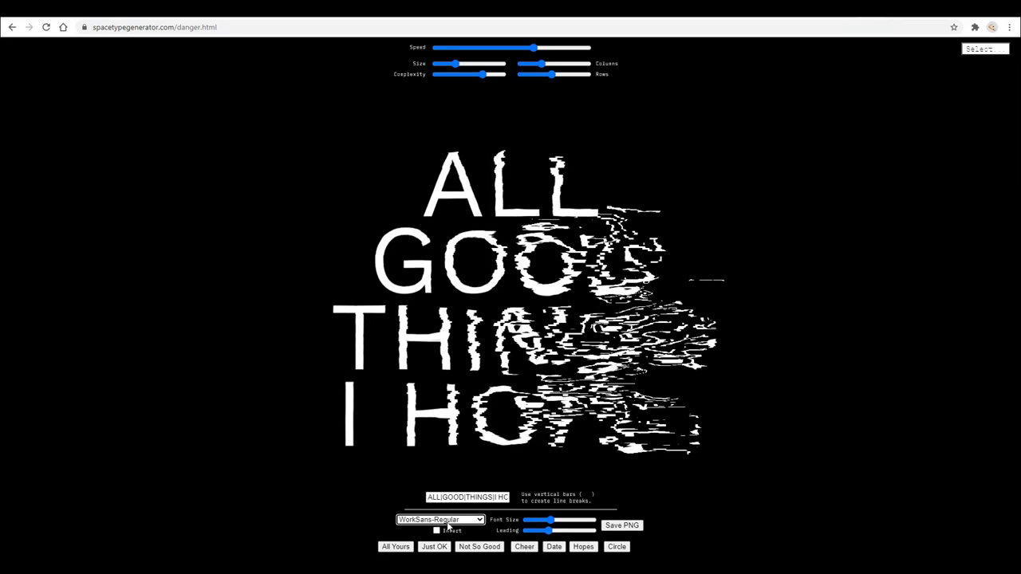
- Try the RobotoCondensed-Bold and then AguafinaScript-Regular fonts on the glitch text
click(450, 522)
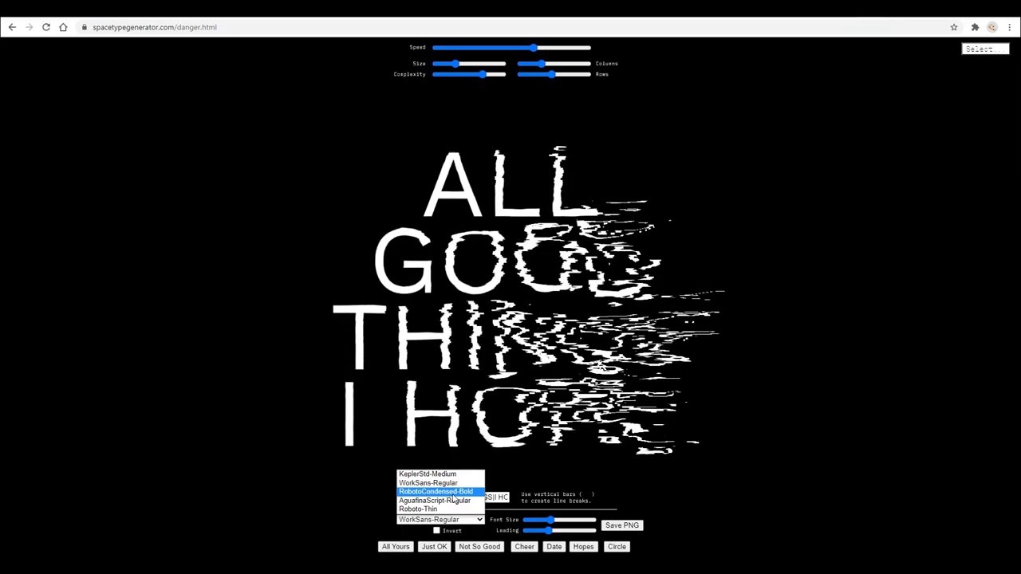
click(454, 493)
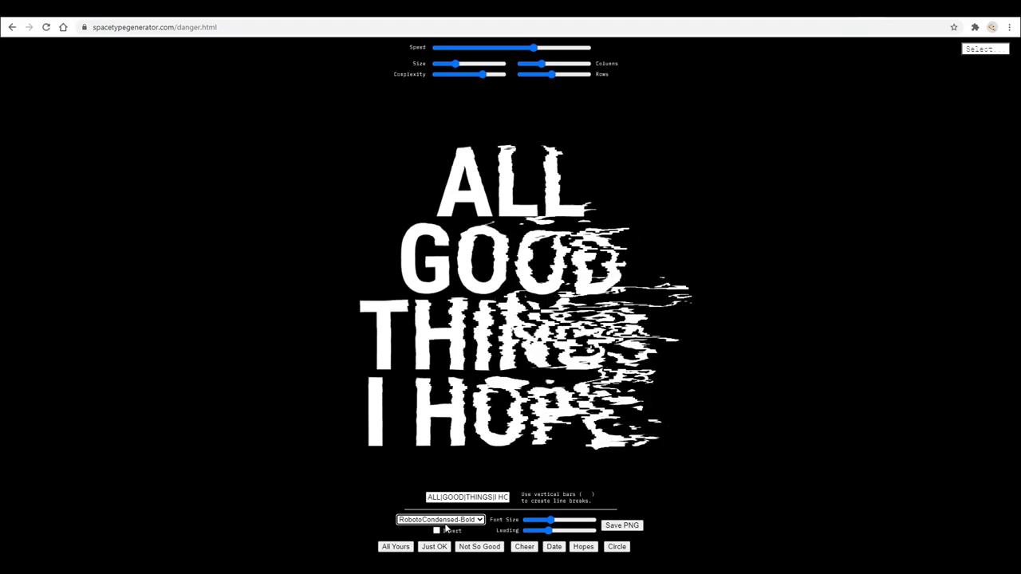
click(447, 526)
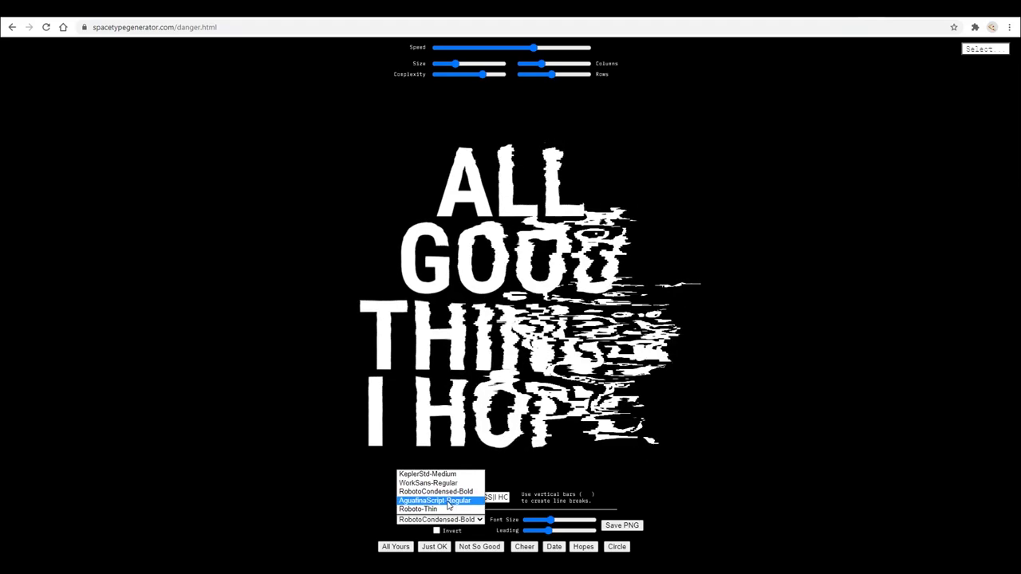
click(450, 502)
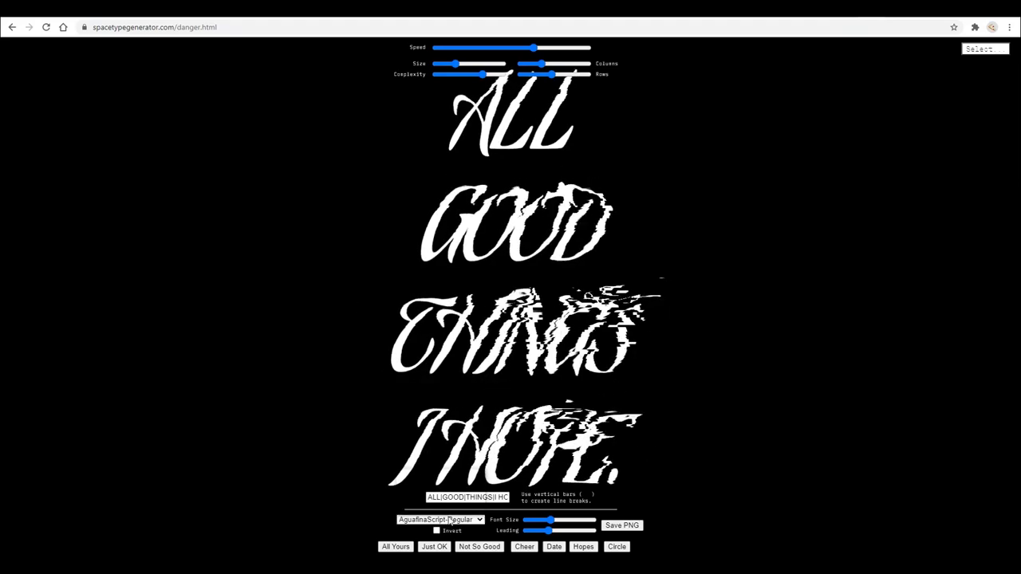
- Set the font to Roboto-Thin, then load the All Yours preset
click(449, 522)
click(450, 515)
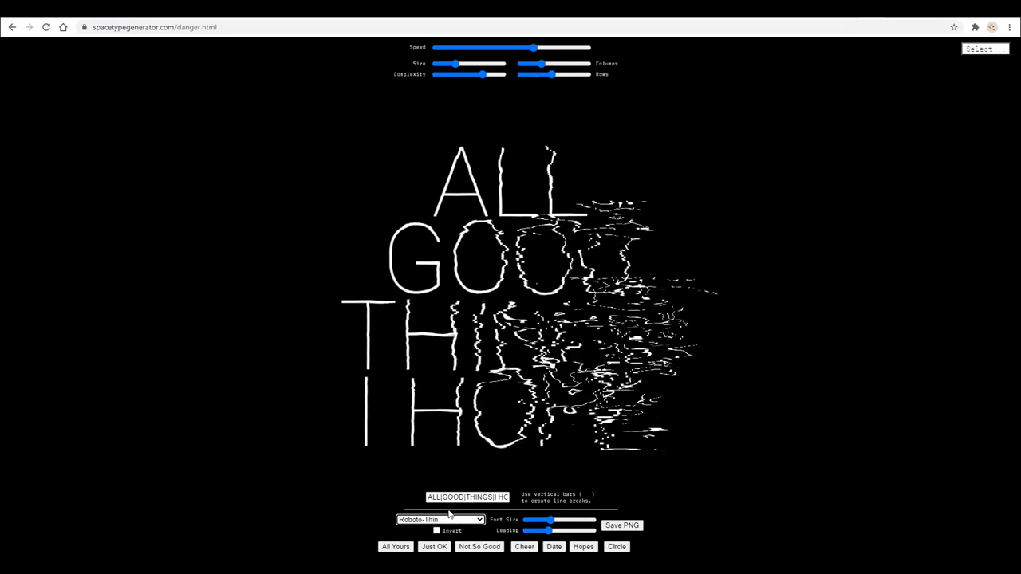
click(396, 547)
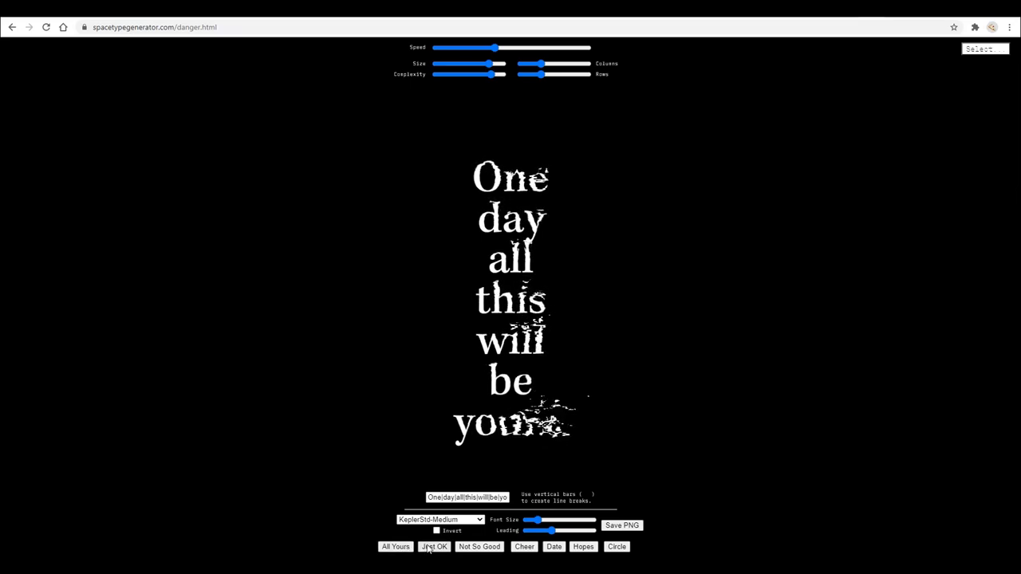
- Load the Just OK, Not So Good, Cheer, Date and Hopes presets, ending on Circle
click(429, 547)
click(464, 547)
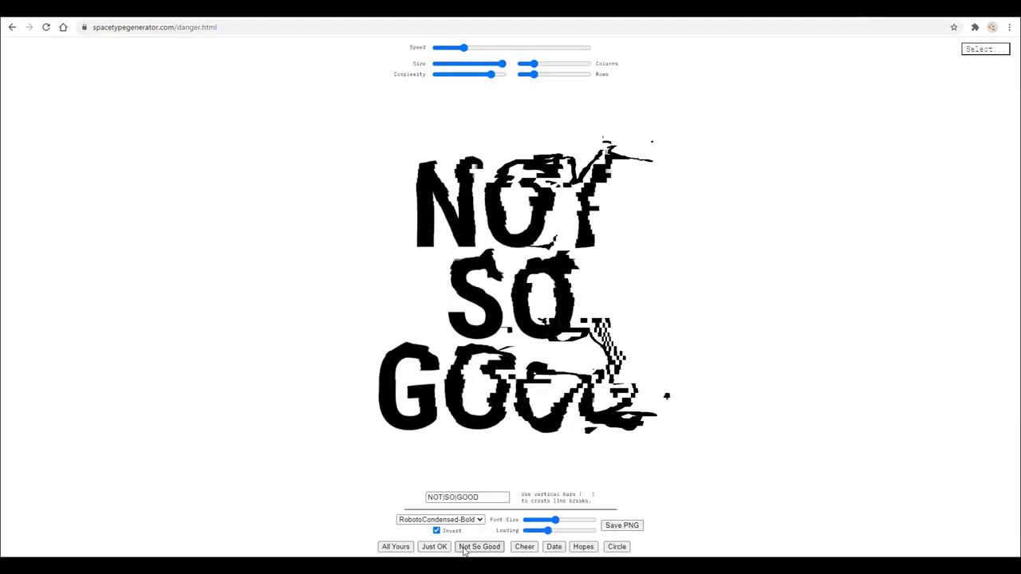
click(525, 547)
click(552, 547)
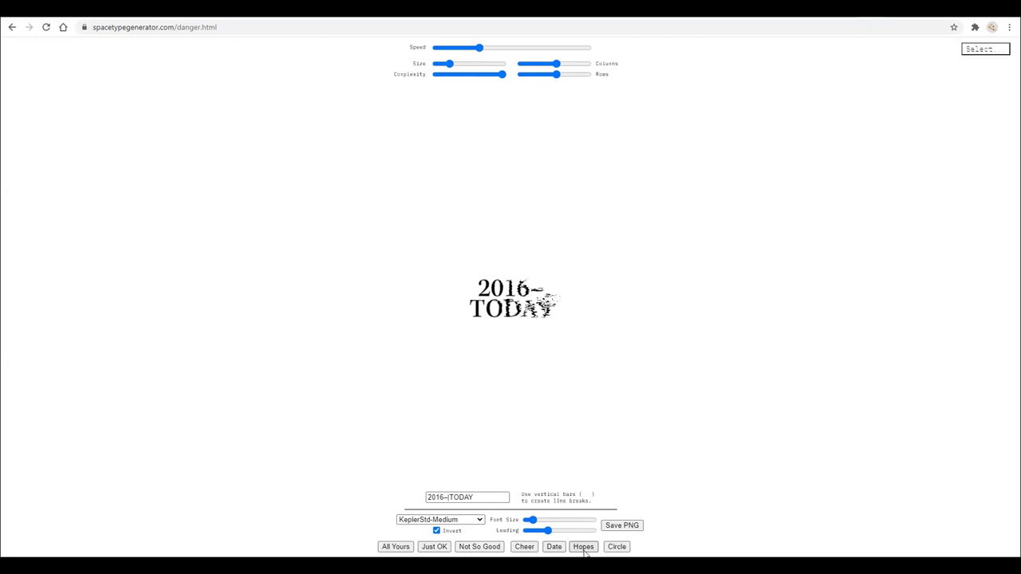
click(583, 547)
click(616, 547)
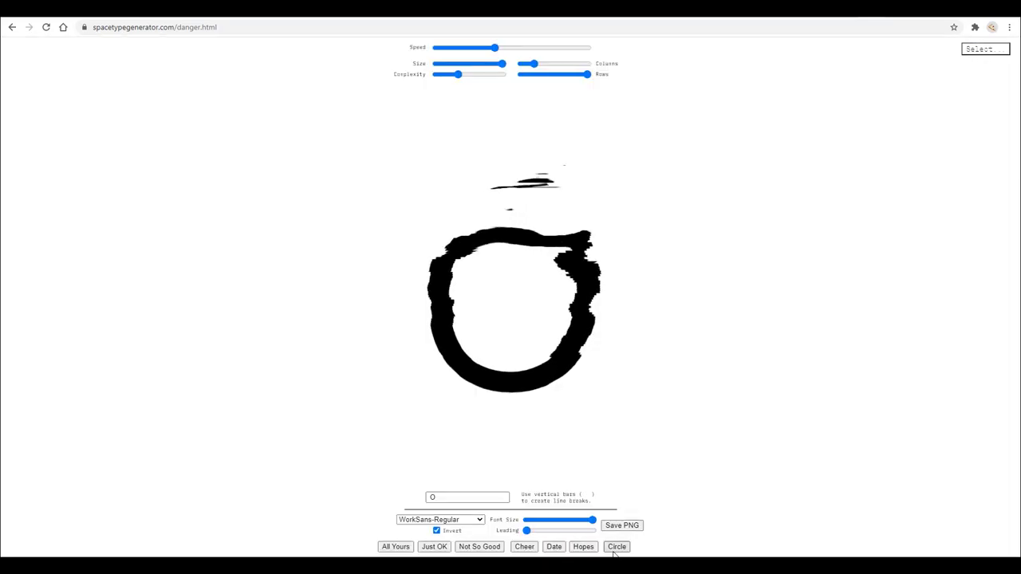
click(985, 49)
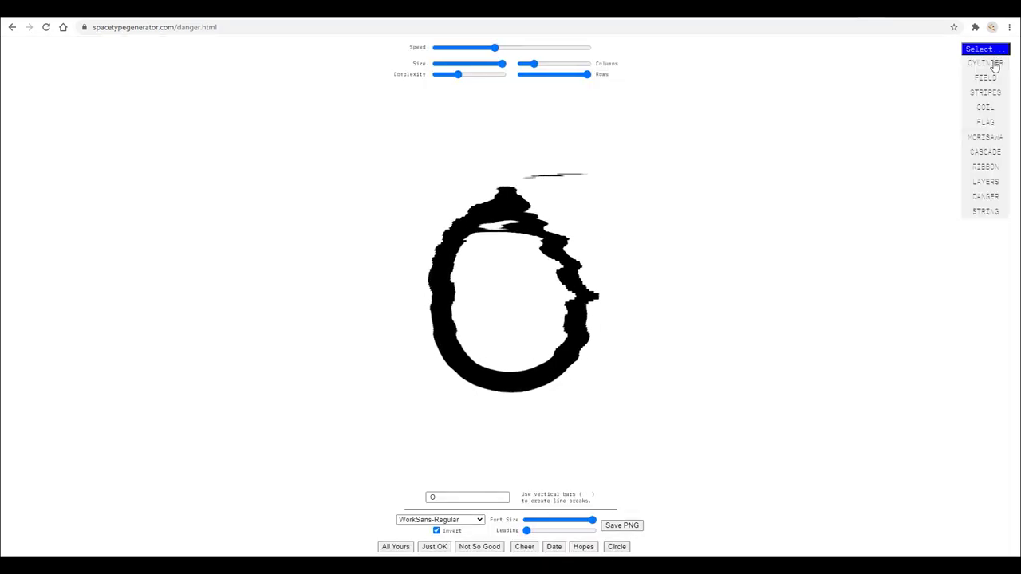
- Switch to String mode twice and reload the page, though it stays stuck loading
click(1005, 213)
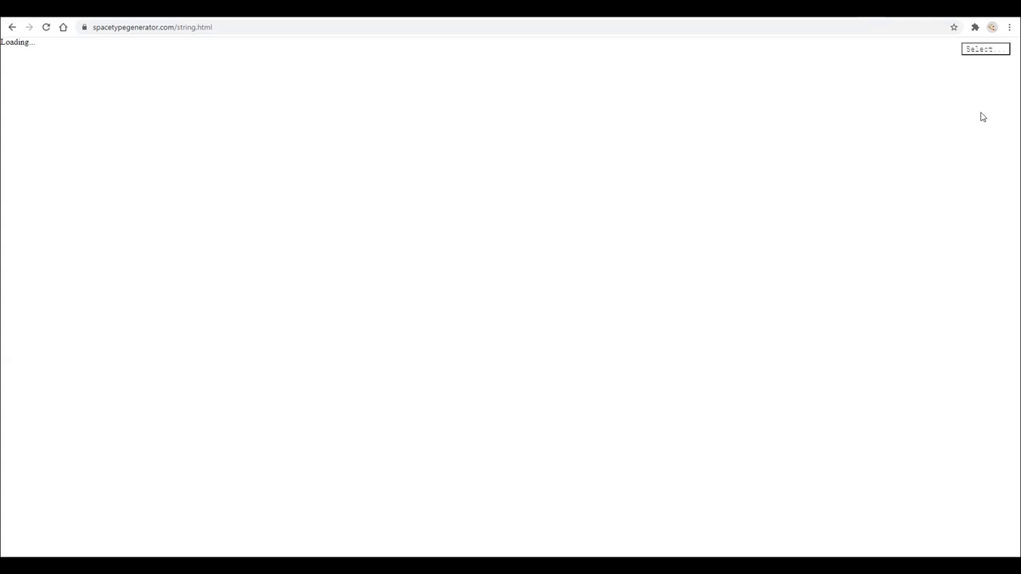
click(985, 51)
click(999, 212)
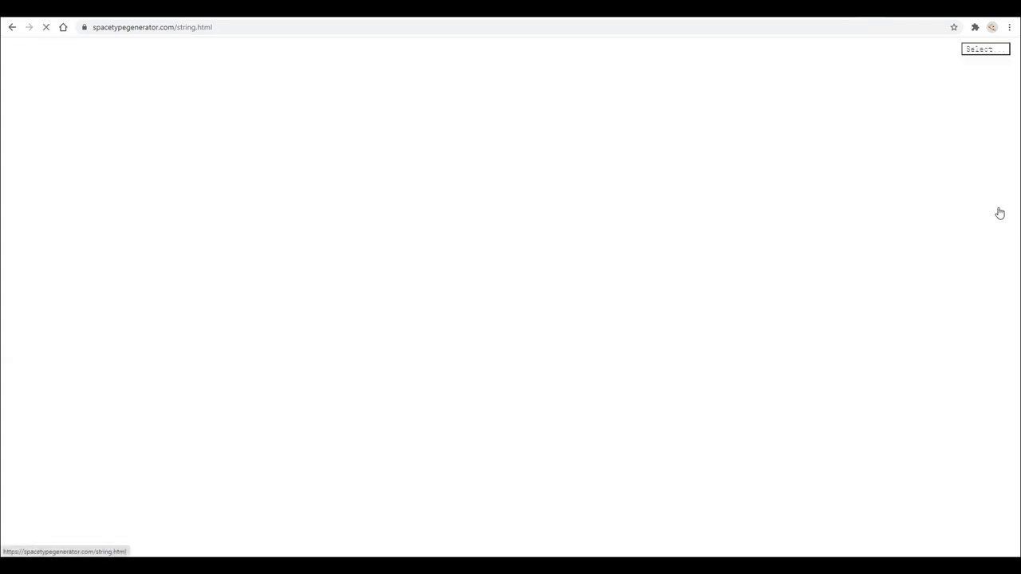
click(46, 28)
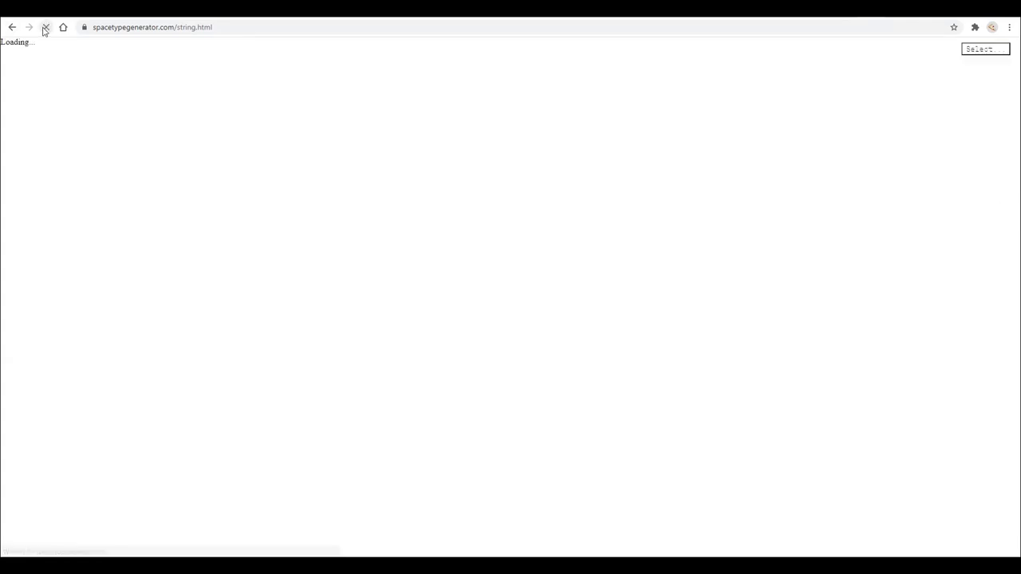
click(993, 50)
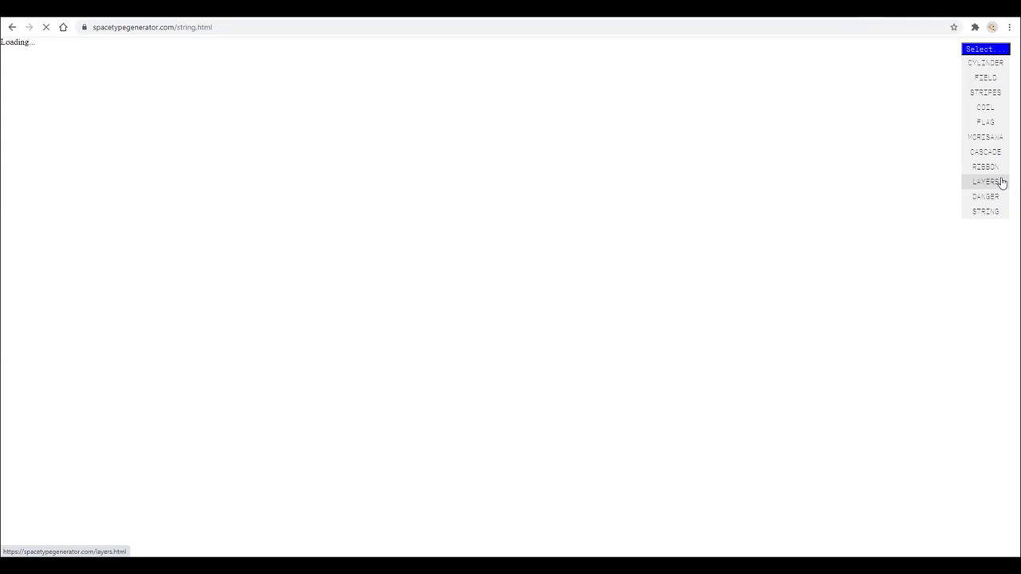
- Switch to Layers mode, showing the GO, SPEED RACER, GO! tunnel
click(1003, 183)
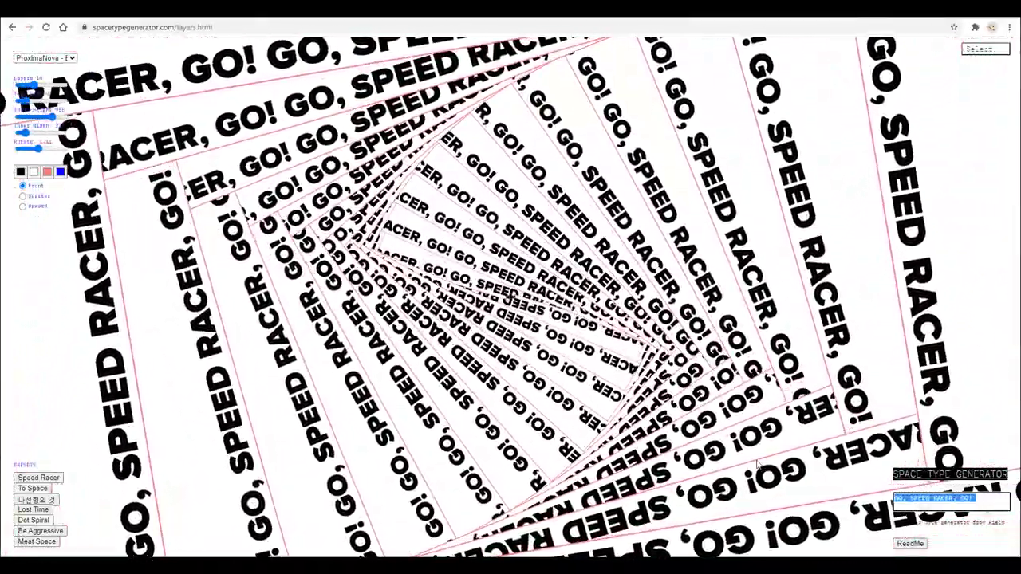
- Type 'PANTER VISIO' as the Layers spiral text
text(PANTER )
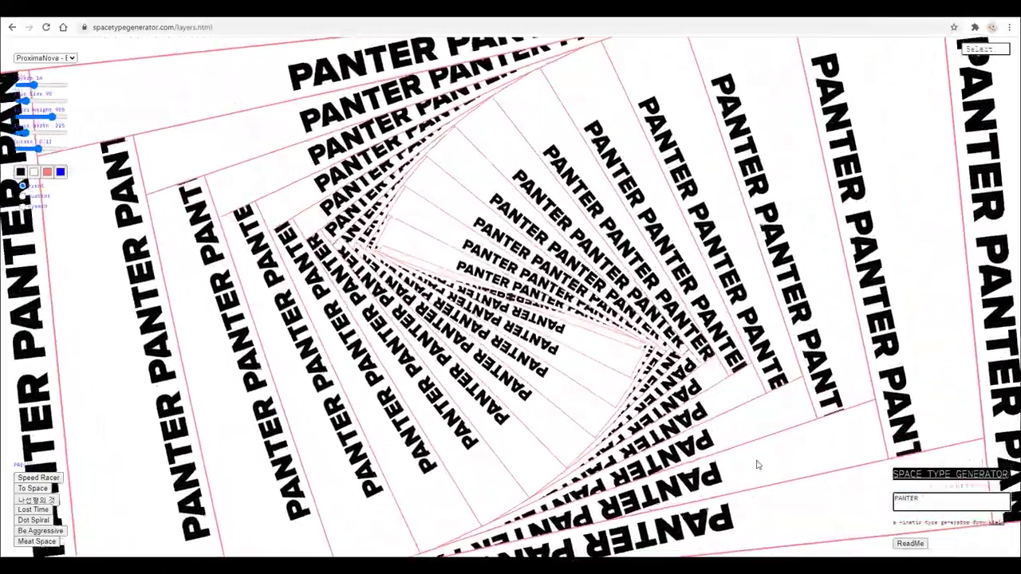